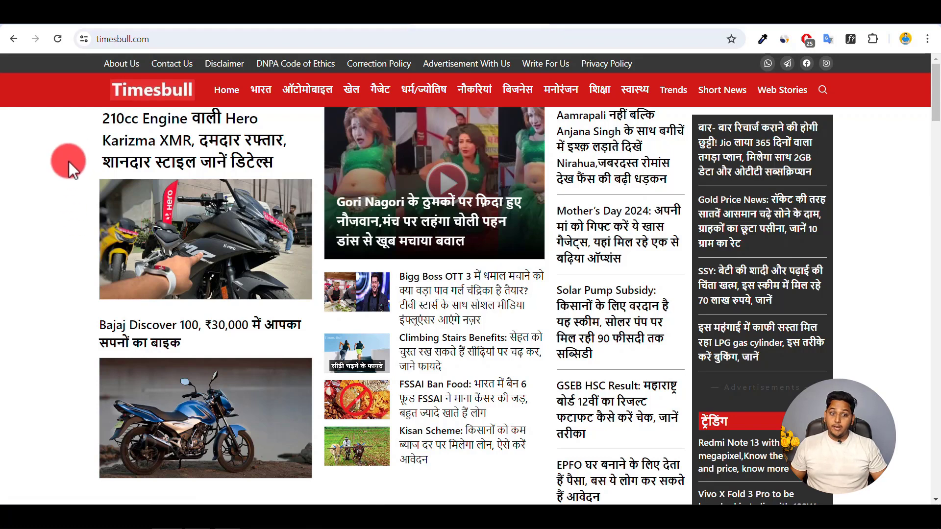
pyautogui.click(784, 42)
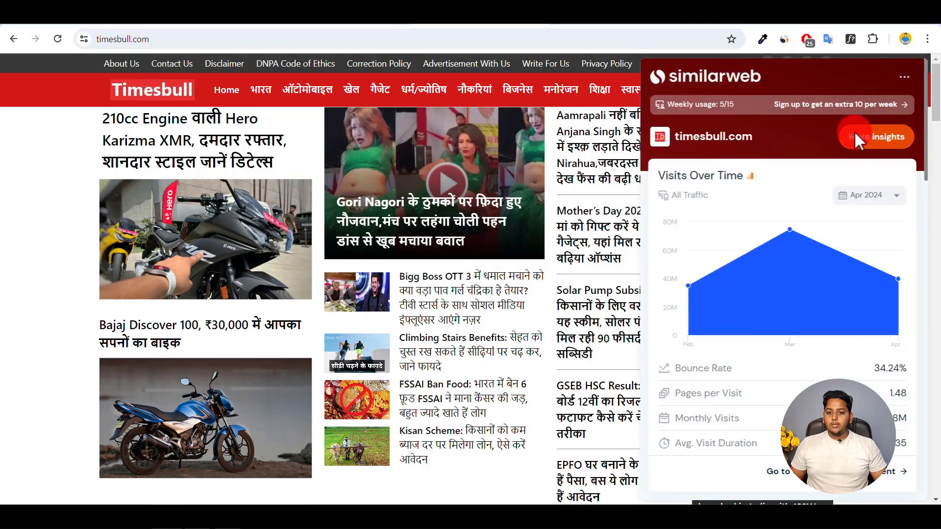
pyautogui.moveTo(707, 259)
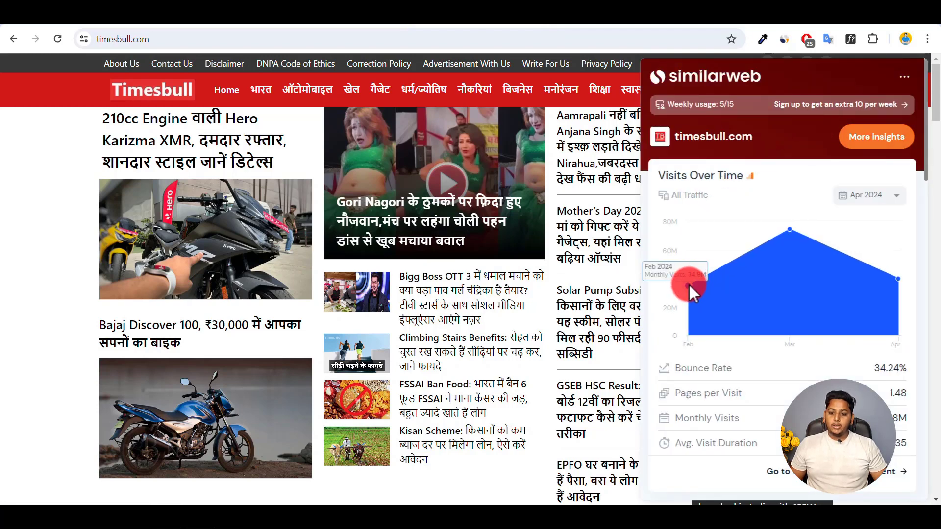
pyautogui.moveTo(790, 233)
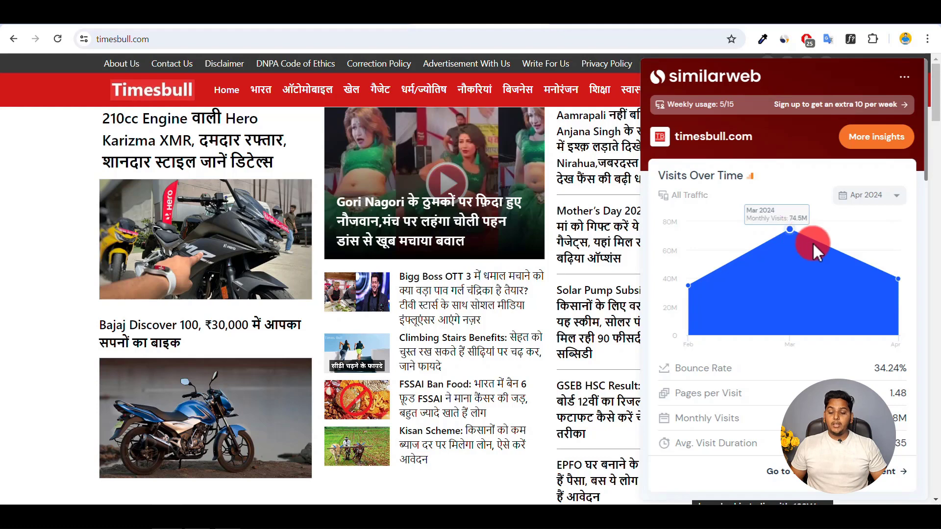
pyautogui.moveTo(876, 261)
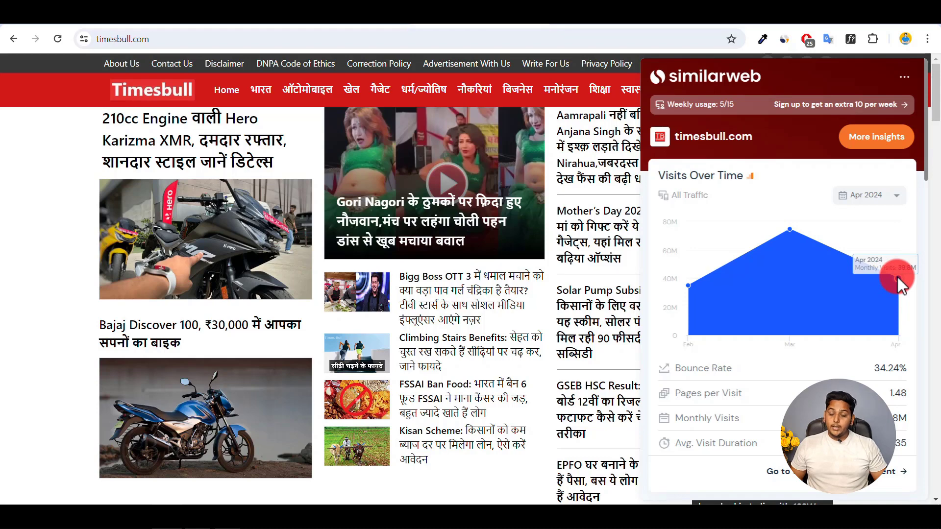
pyautogui.click(30, 196)
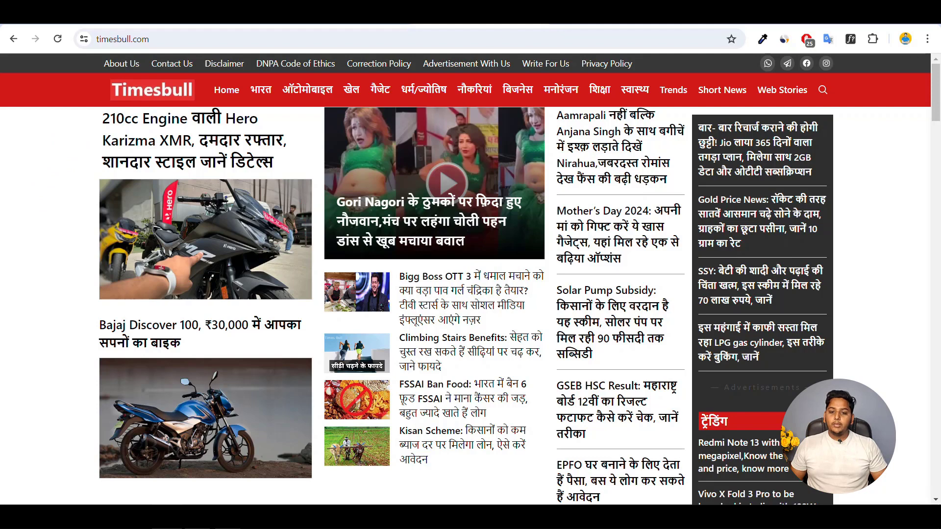
# Switch to dailynews24.in and bring up its Similarweb traffic stats (81.64% bounce rate).
pyautogui.click(591, 21)
pyautogui.click(306, 179)
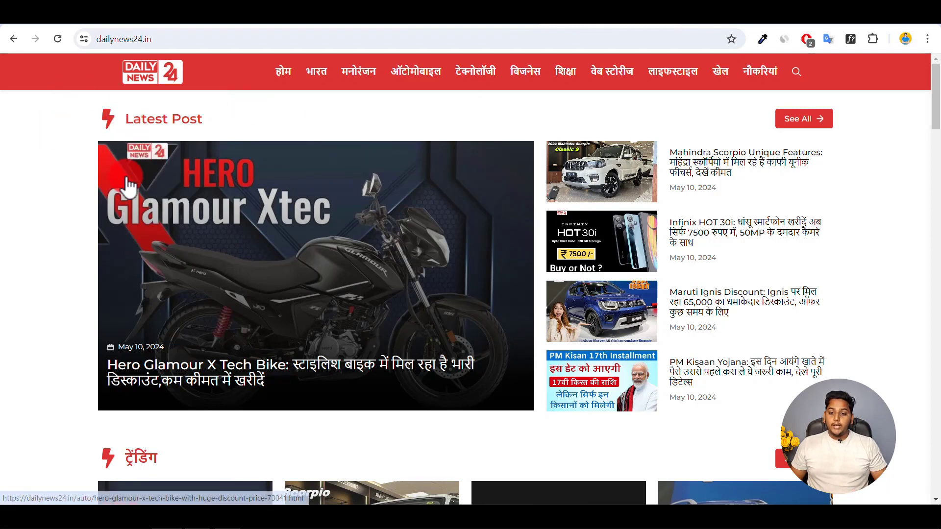
pyautogui.click(787, 39)
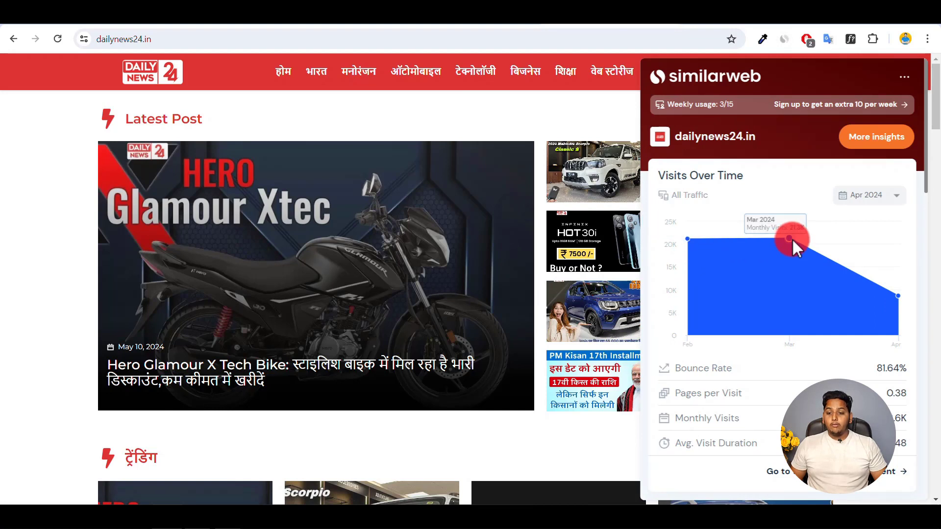
# Check dailynews24.in's Feb–Apr 2024 monthly visits on the Similarweb chart, then close the panel.
pyautogui.moveTo(899, 296)
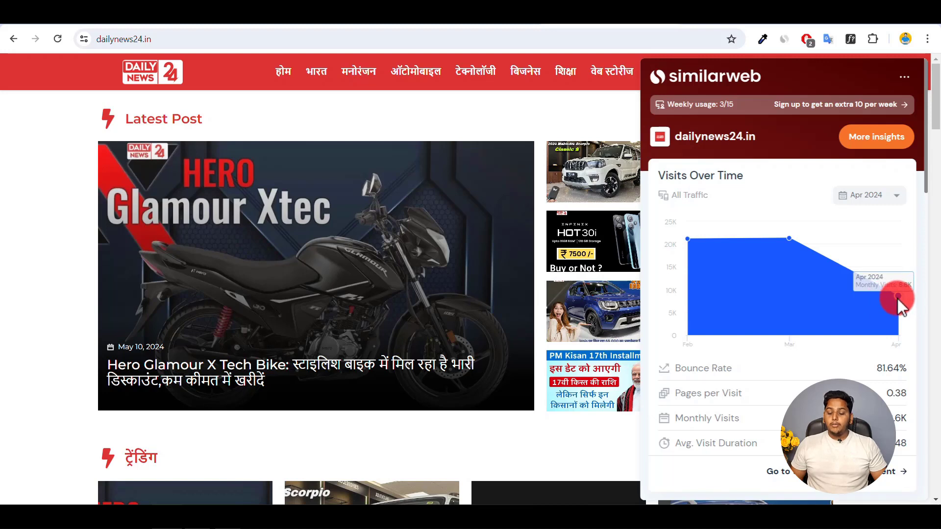
pyautogui.click(36, 191)
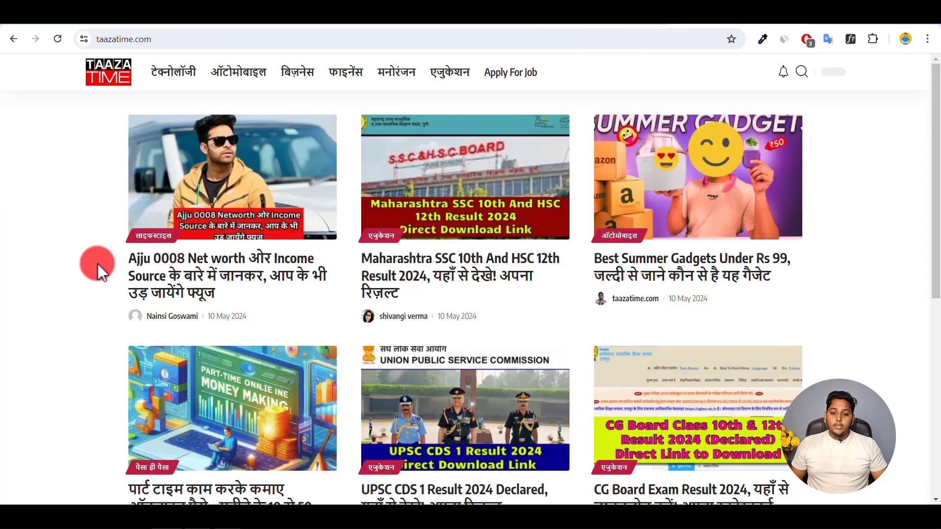
pyautogui.click(785, 41)
pyautogui.moveTo(784, 229)
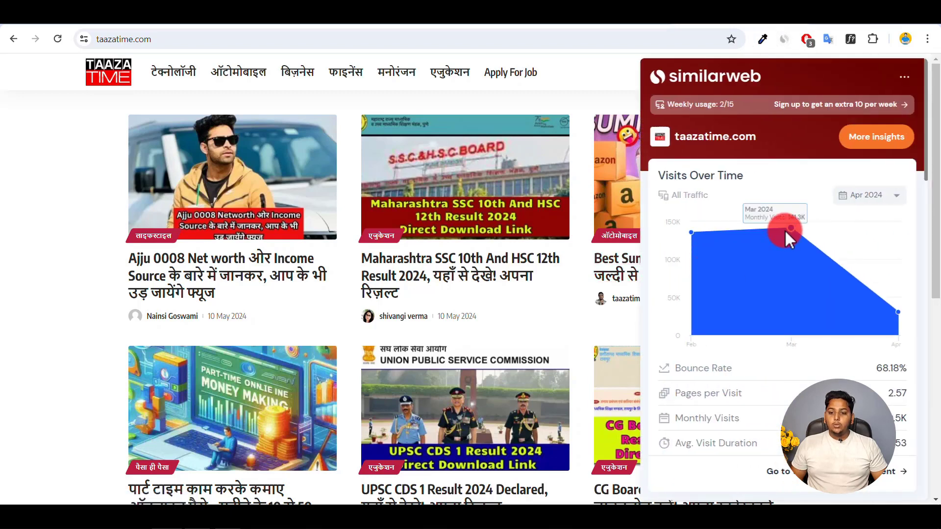
pyautogui.moveTo(899, 314)
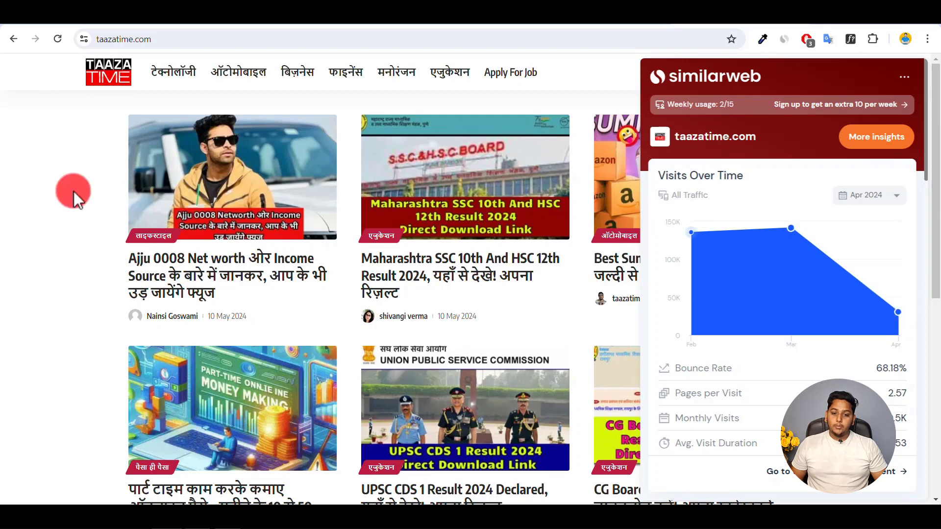
pyautogui.click(22, 191)
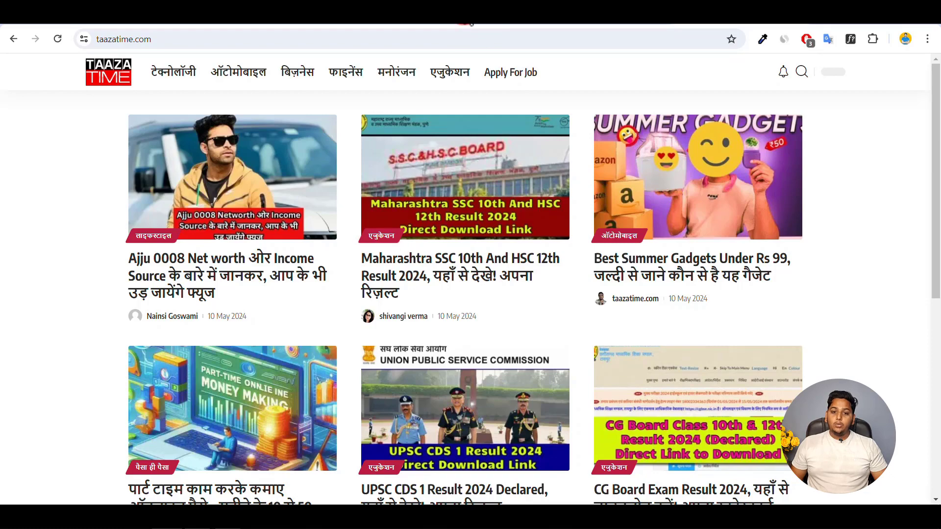
pyautogui.click(590, 13)
# Cycle to the MindMeister tab with the seven-branch News Website mind map.
pyautogui.click(597, 13)
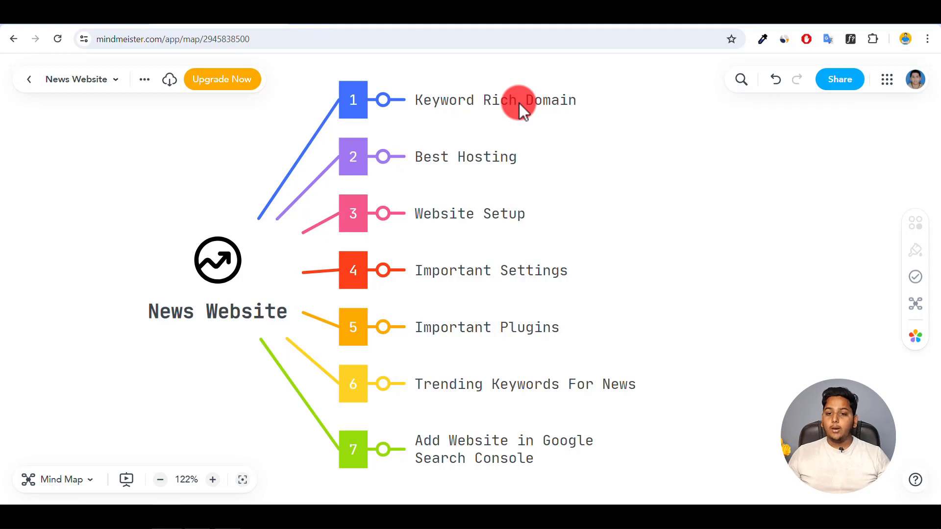
# Return to the dailynews24.in homepage showing its Latest Post section.
pyautogui.click(593, 24)
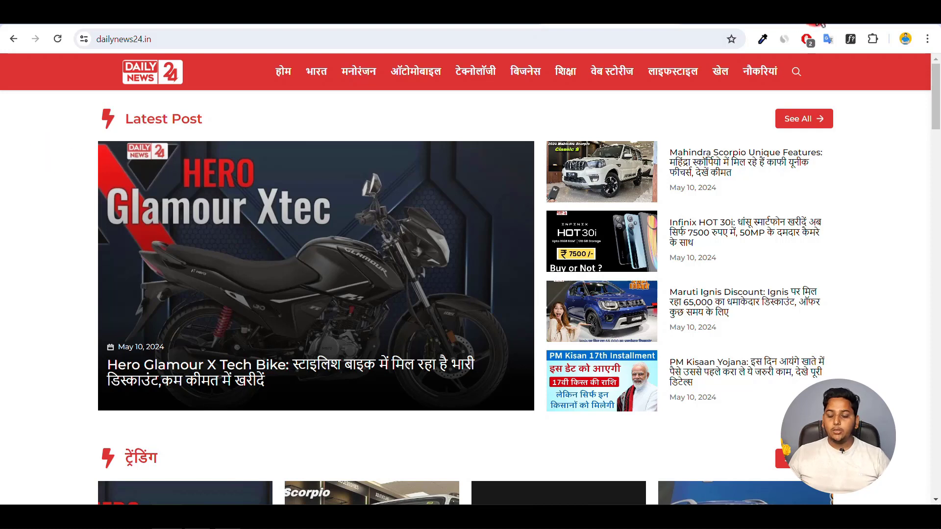
pyautogui.click(816, 16)
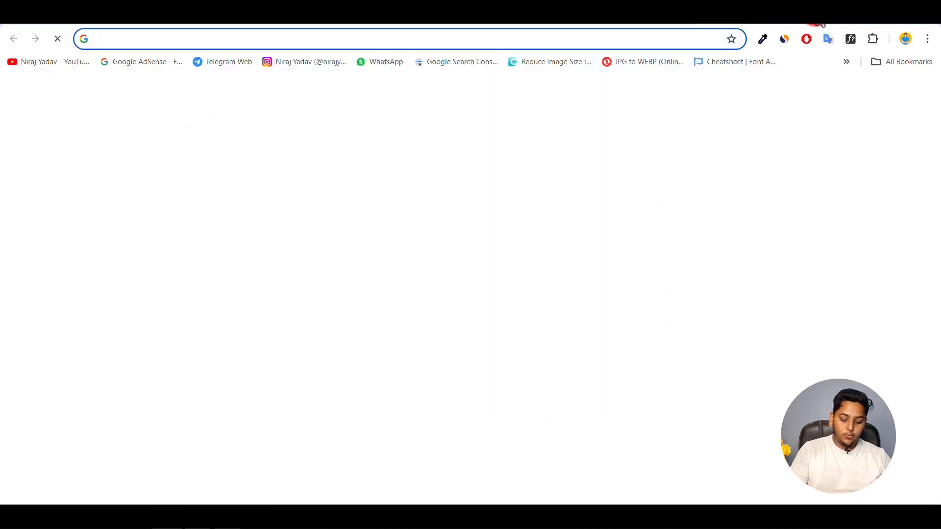
pyautogui.write('daily news')
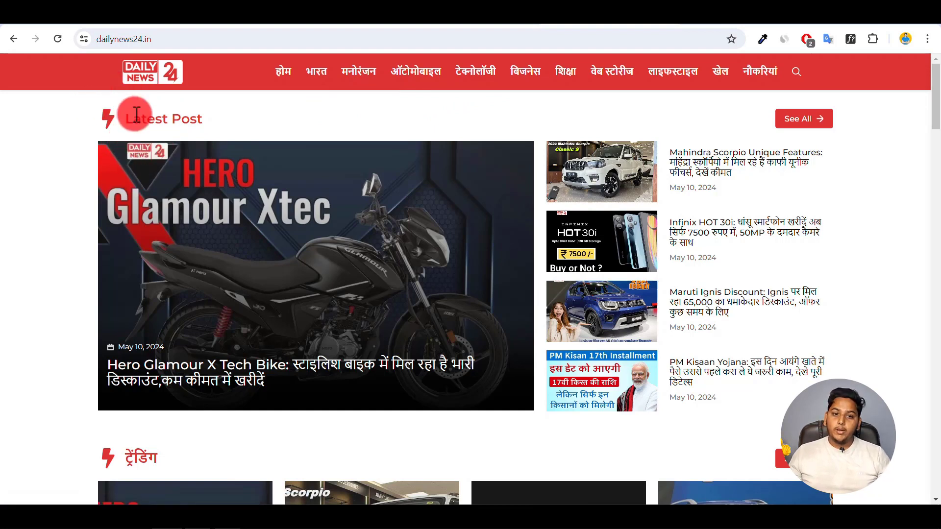
# Go back to the News Website mind map in MindMeister.
pyautogui.click(192, 22)
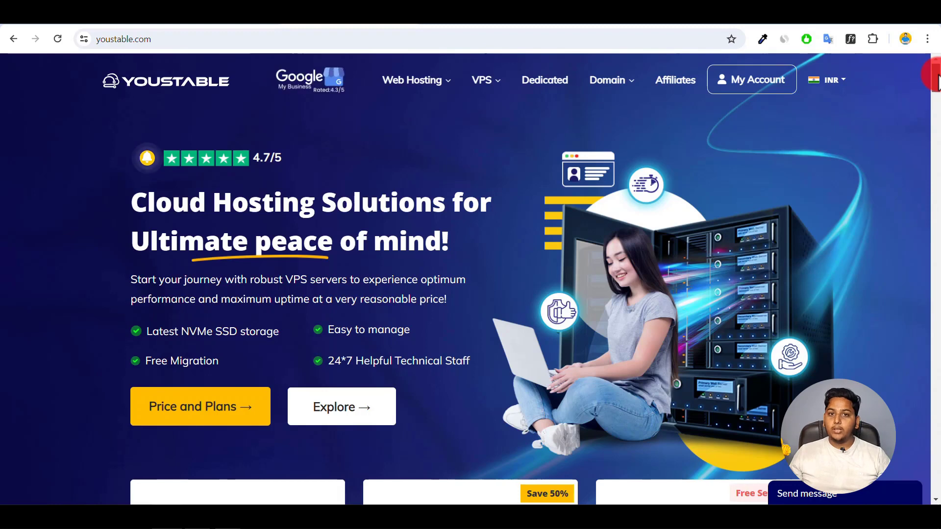
# Open the ₹49/mo Shared Hosting plans list: DaStart, DaProfessional and DaElite.
pyautogui.moveTo(938, 75); pyautogui.dragTo(940, 97)
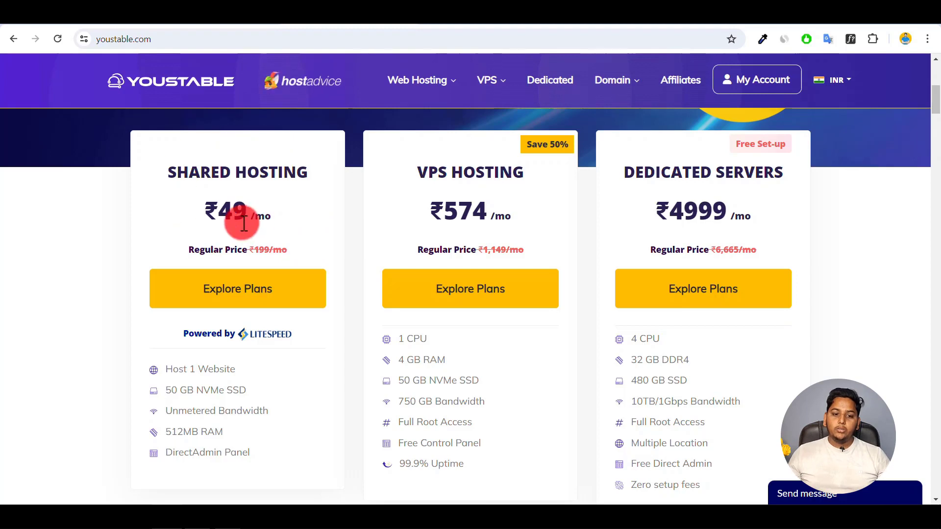
pyautogui.click(239, 298)
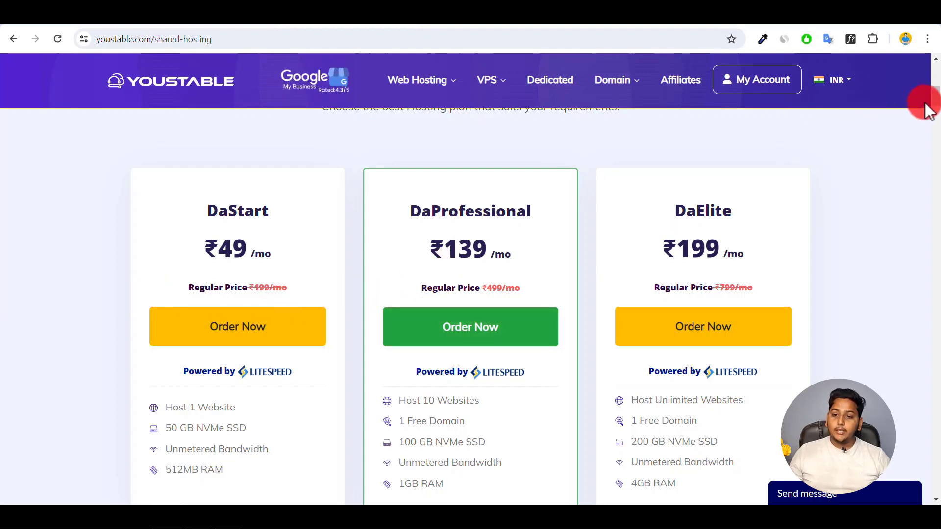
# Compare DaStart, DaProfessional and DaElite down to the Web Hosting Features table (50/100/200GB NVMe).
pyautogui.scroll(-2, 936, 103)
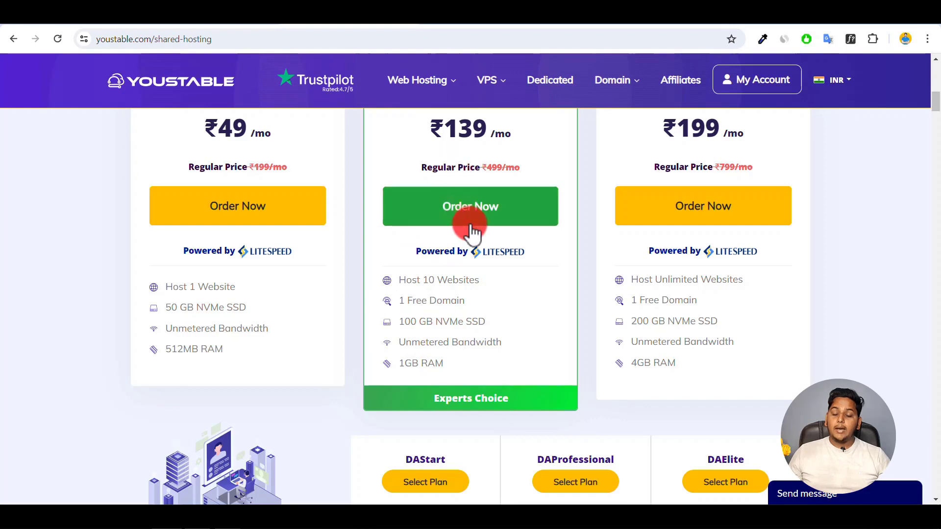
pyautogui.scroll(5, 468, 225)
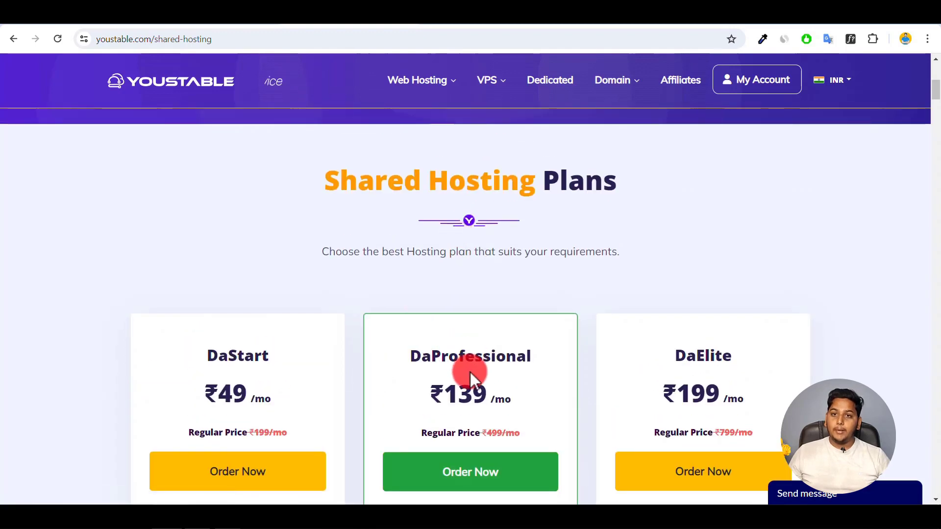
pyautogui.scroll(-5, 469, 372)
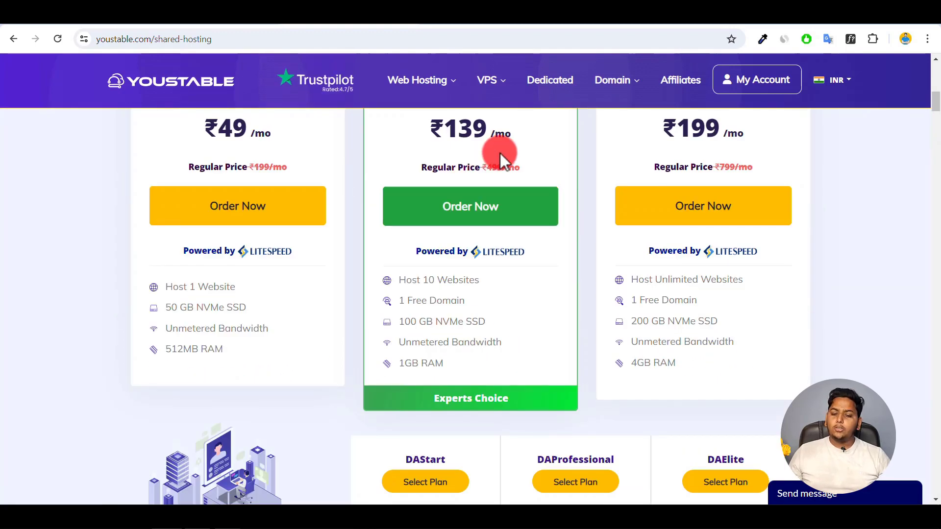
pyautogui.scroll(-5, 462, 301)
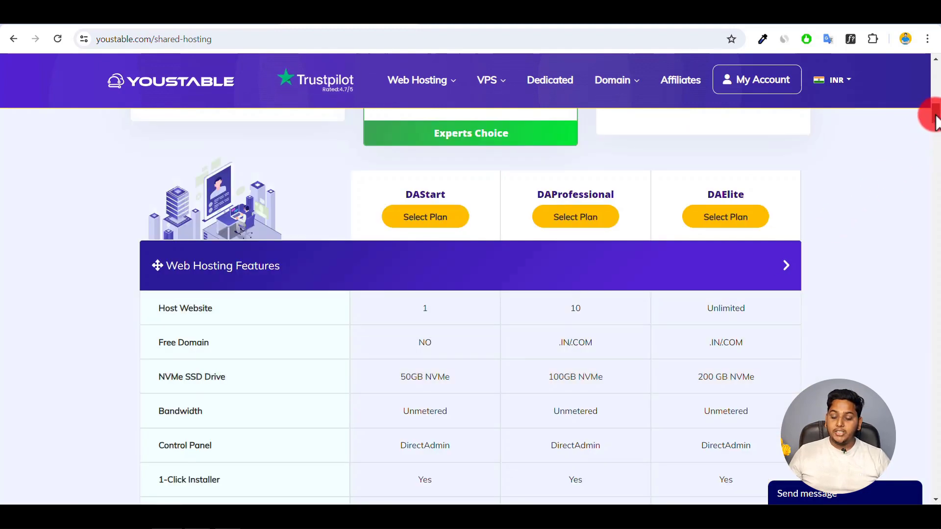
pyautogui.moveTo(934, 122); pyautogui.dragTo(935, 124)
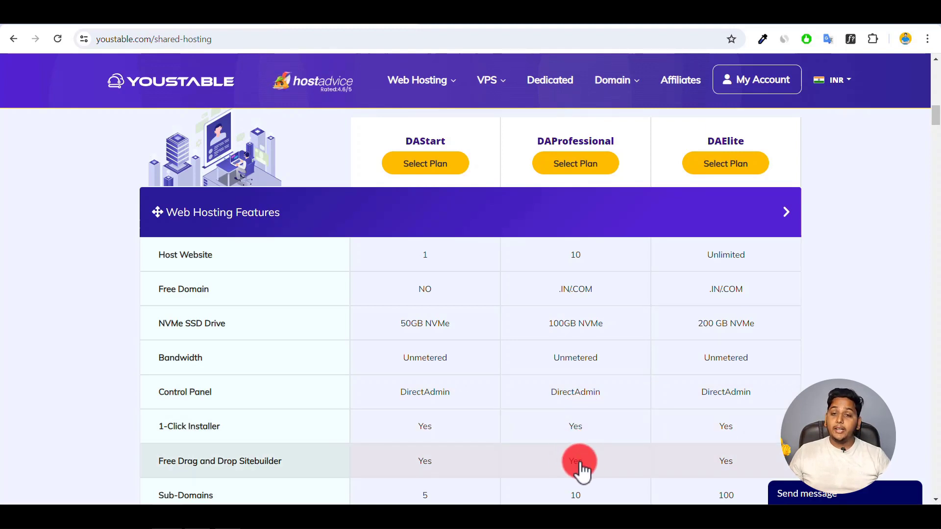
pyautogui.scroll(-5, 580, 464)
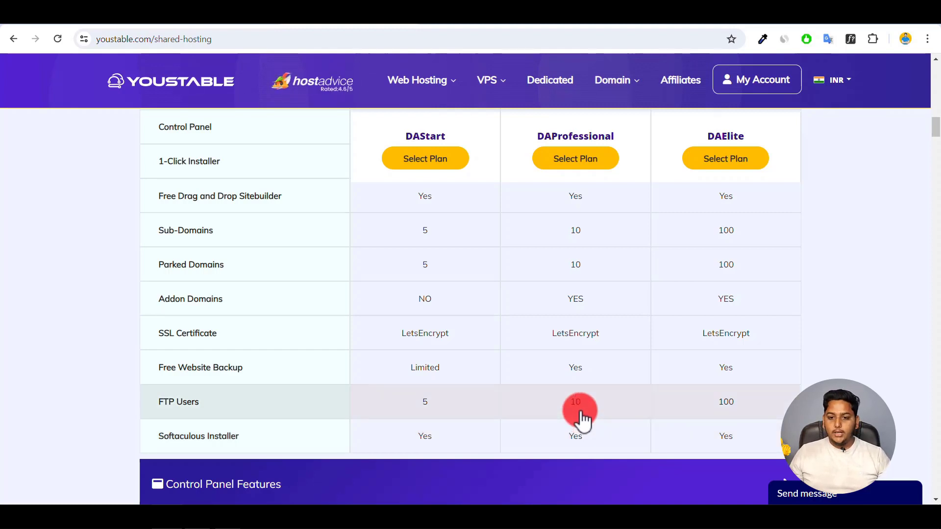
pyautogui.scroll(-15, 580, 419)
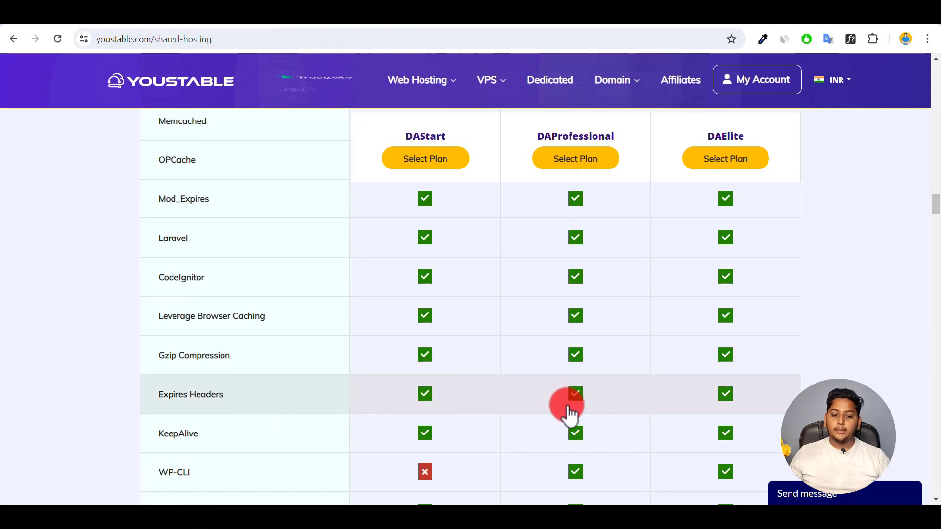
pyautogui.scroll(-5, 571, 416)
pyautogui.scroll(-15, 571, 416)
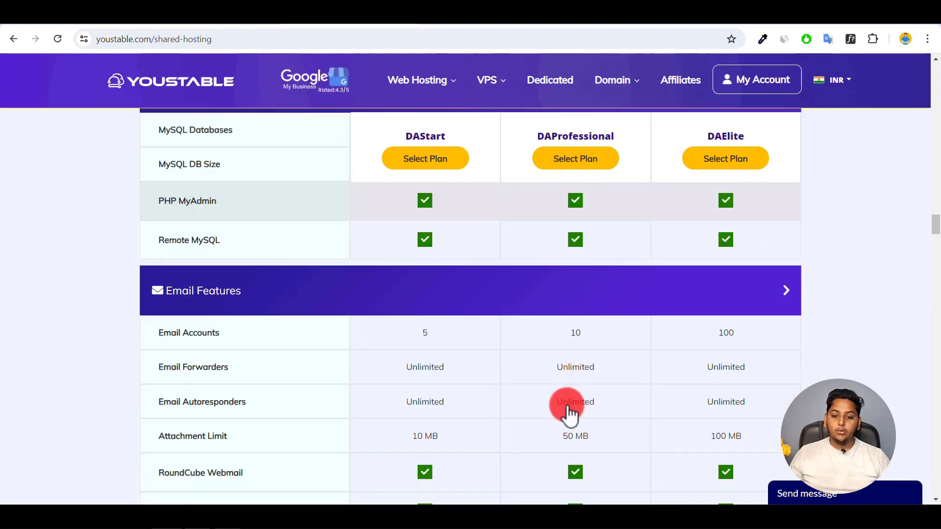
pyautogui.scroll(-12, 570, 405)
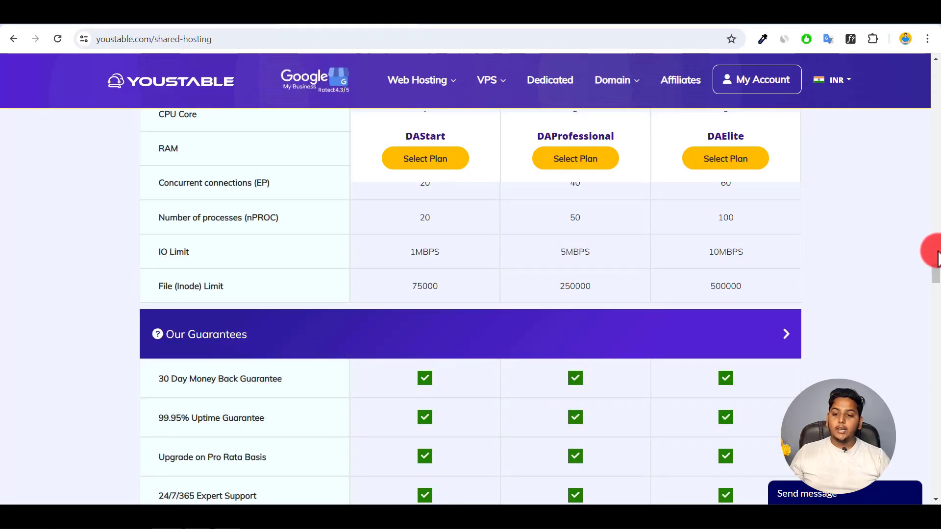
pyautogui.scroll(-3, 936, 276)
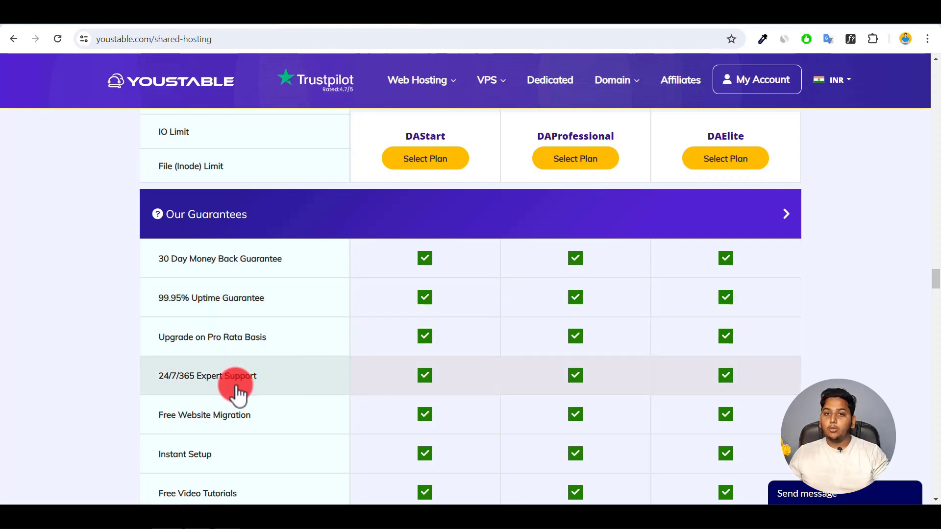
pyautogui.scroll(-4, 239, 392)
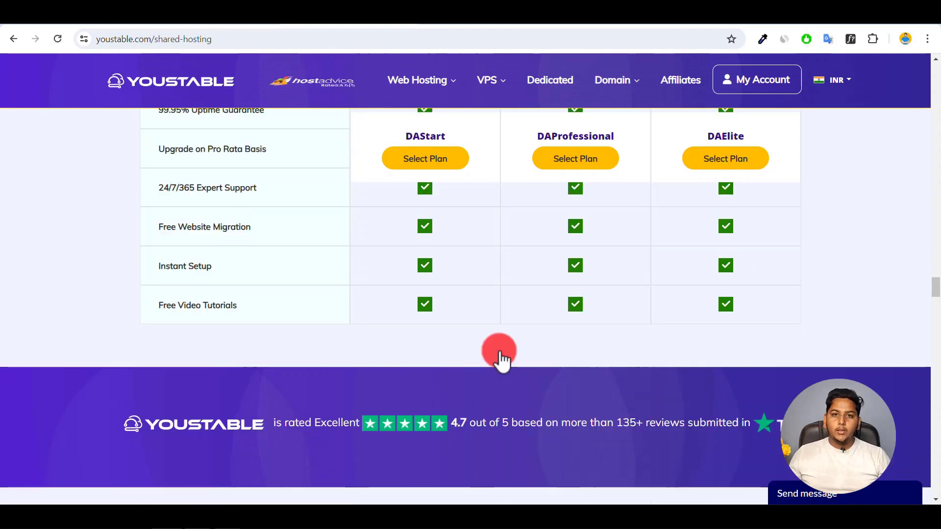
pyautogui.click(813, 496)
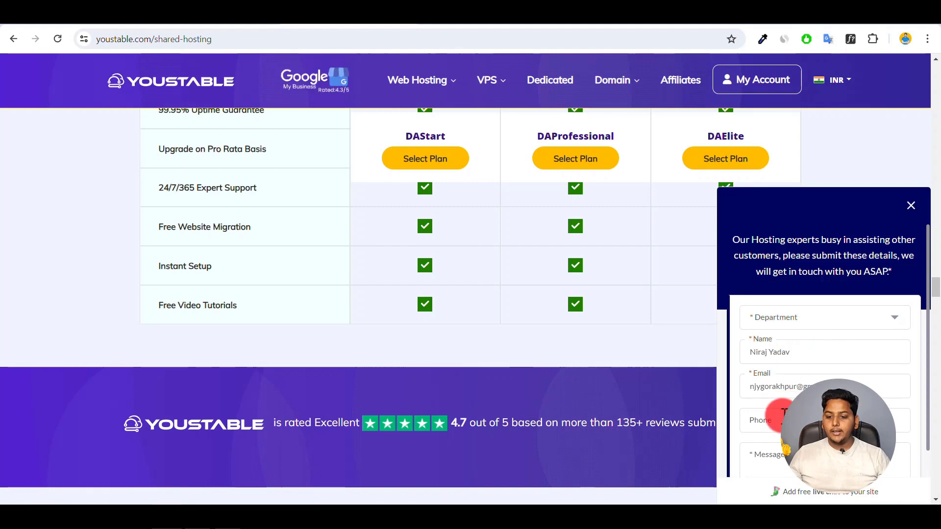
pyautogui.scroll(-6, 783, 417)
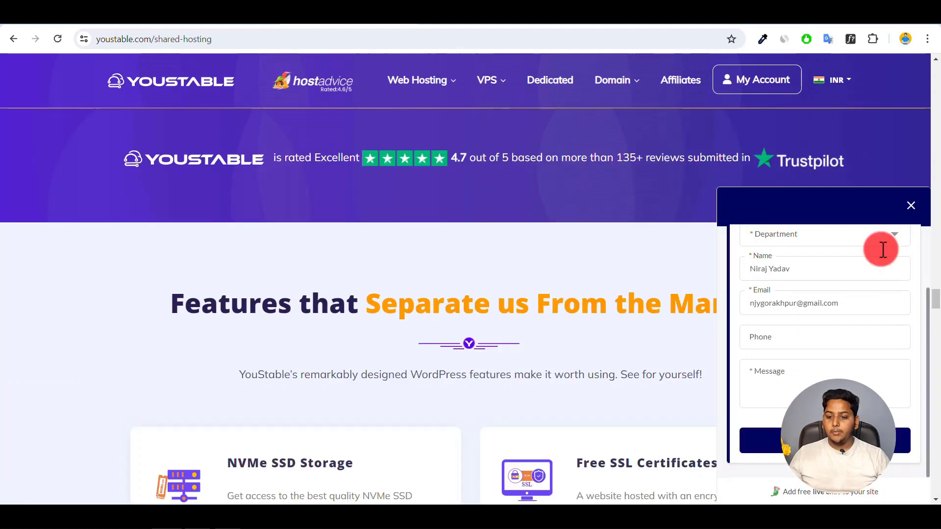
pyautogui.click(910, 206)
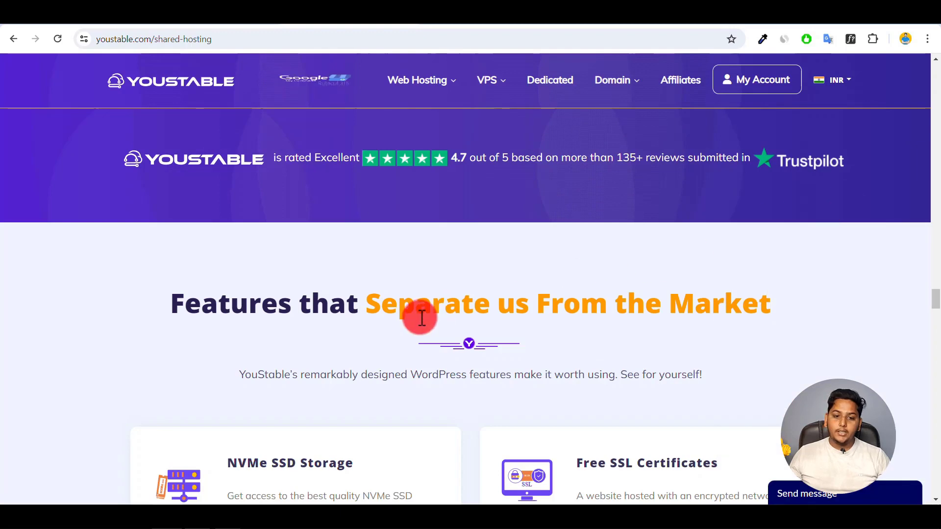
pyautogui.scroll(-5, 421, 318)
pyautogui.scroll(-10, 421, 318)
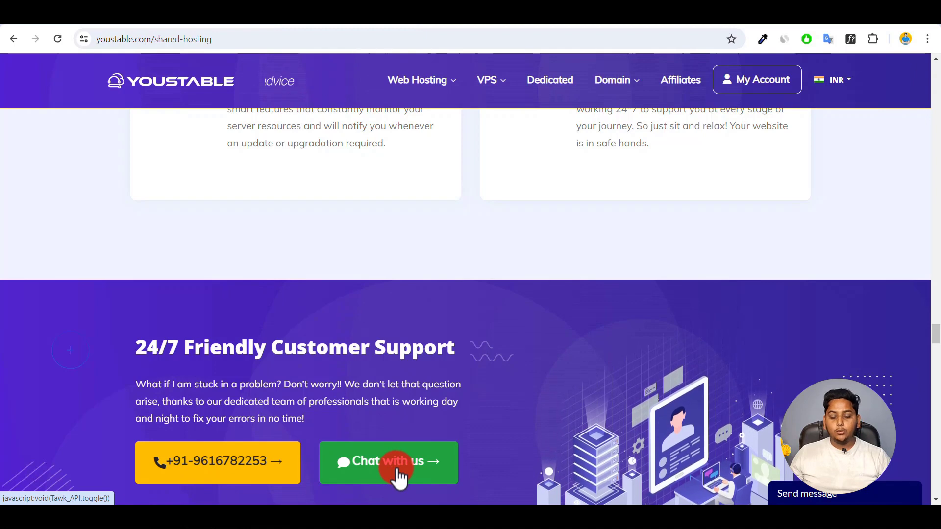
pyautogui.scroll(-5, 397, 476)
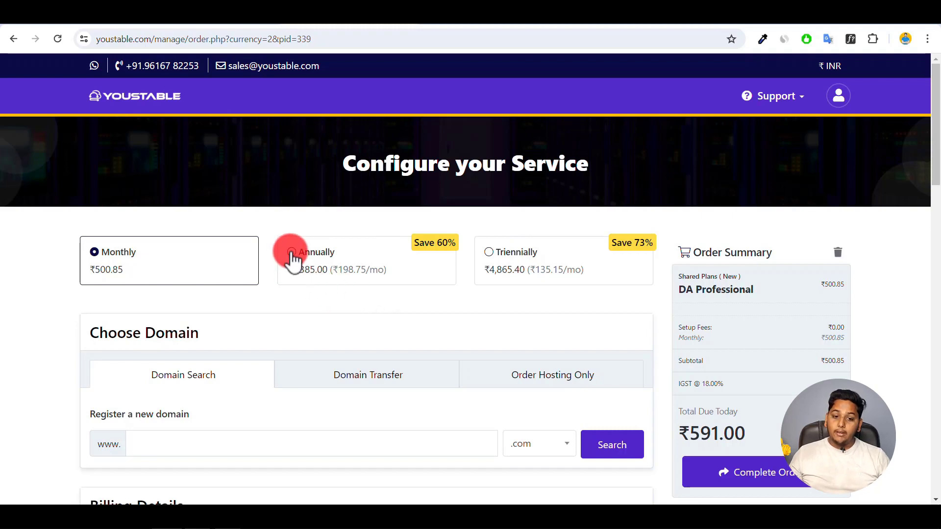
# Set DA Professional billing to Annually at ₹2,385.00, making ₹2,814.30 due today.
pyautogui.click(302, 278)
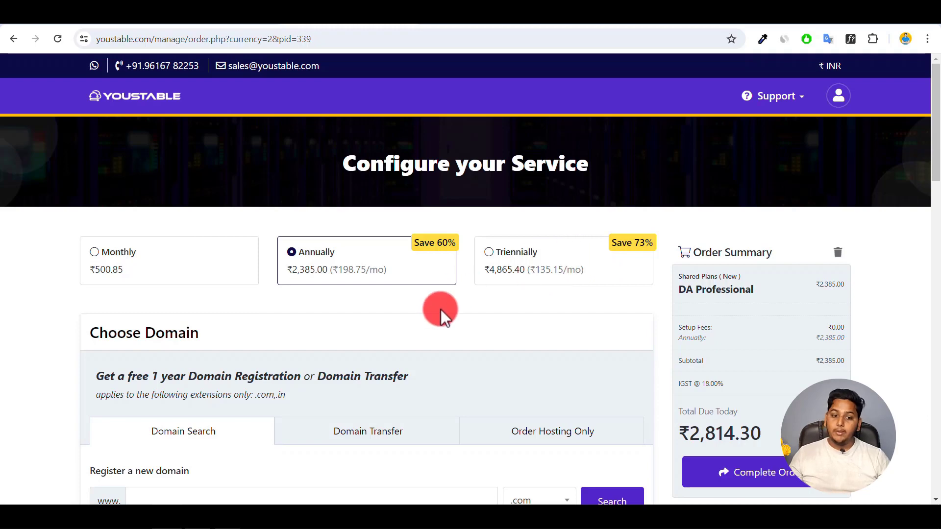
pyautogui.scroll(-6, 408, 326)
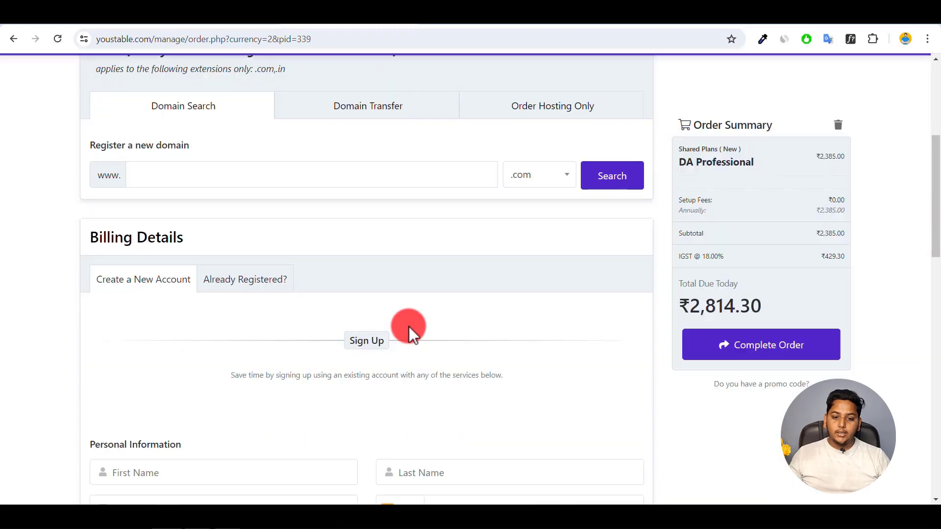
pyautogui.moveTo(934, 172); pyautogui.dragTo(935, 143)
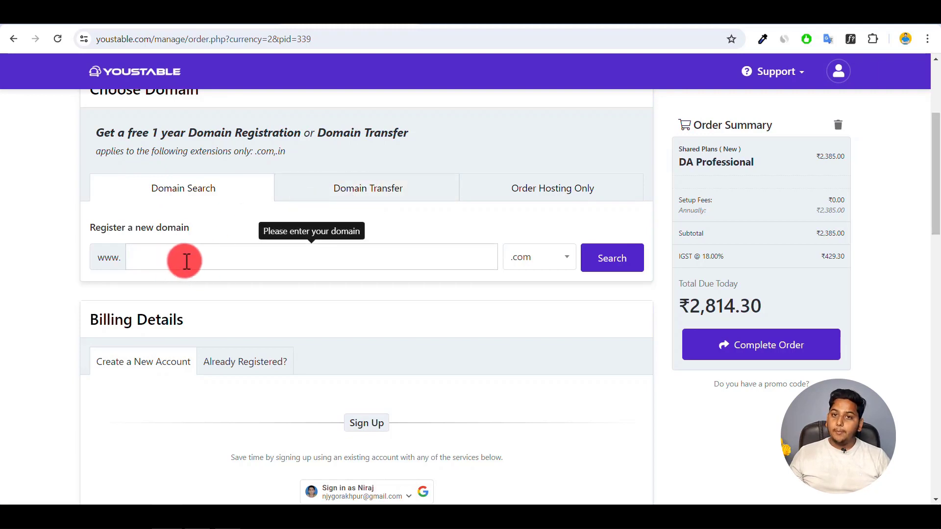
# Register dailyinstantkhabar.com as a free one-year .com domain in the cart.
pyautogui.click(148, 256)
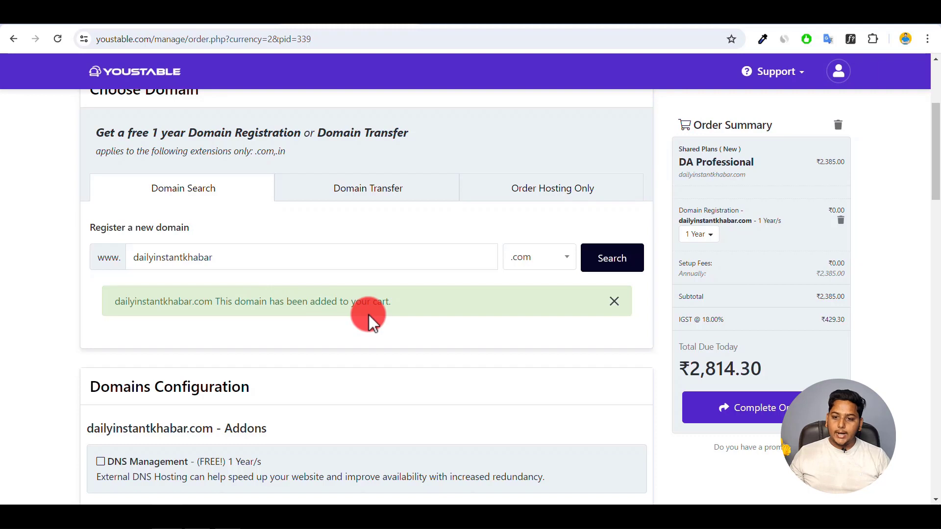
pyautogui.scroll(-5, 384, 354)
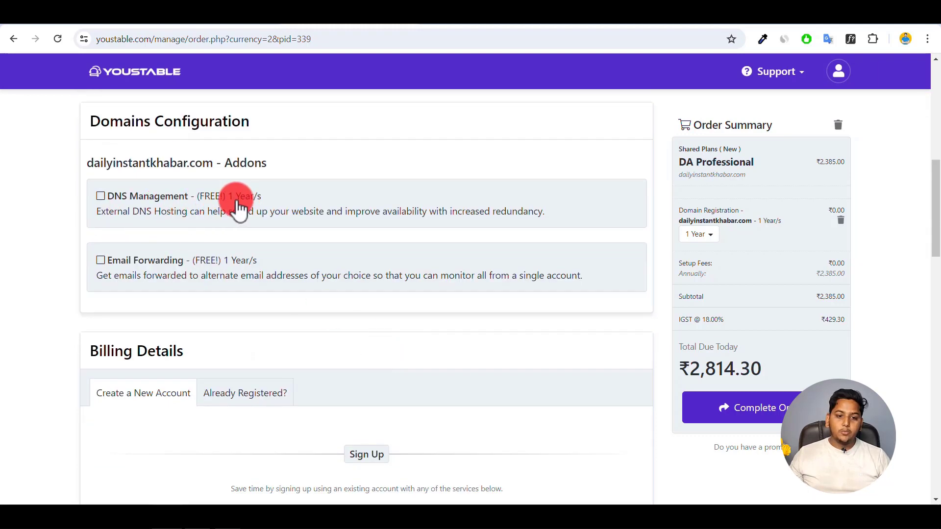
# Tick the free DNS Management and Email Forwarding addons under Domains Configuration.
pyautogui.click(101, 196)
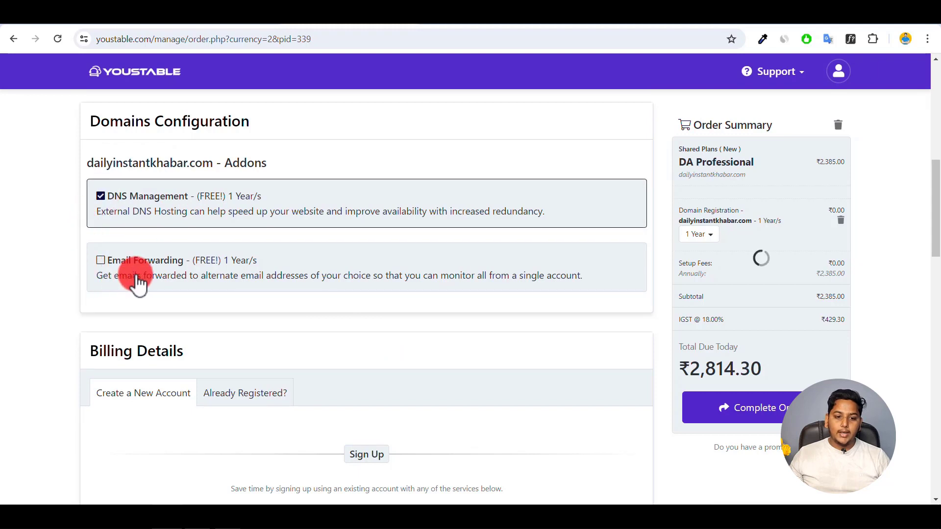
pyautogui.click(101, 261)
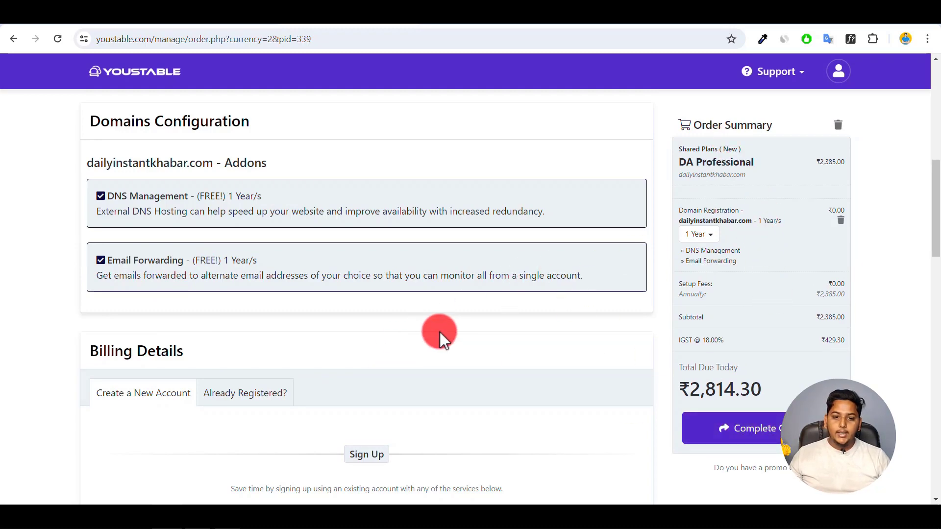
pyautogui.scroll(5, 440, 331)
pyautogui.scroll(-11, 439, 331)
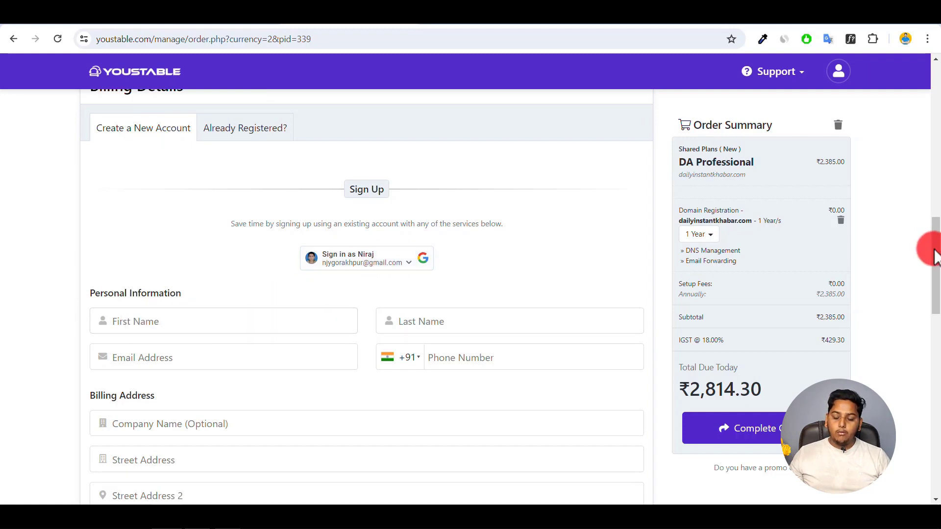
# Choose Uttar Pradesh from the State dropdown in the order's billing address.
pyautogui.moveTo(934, 251); pyautogui.dragTo(934, 269)
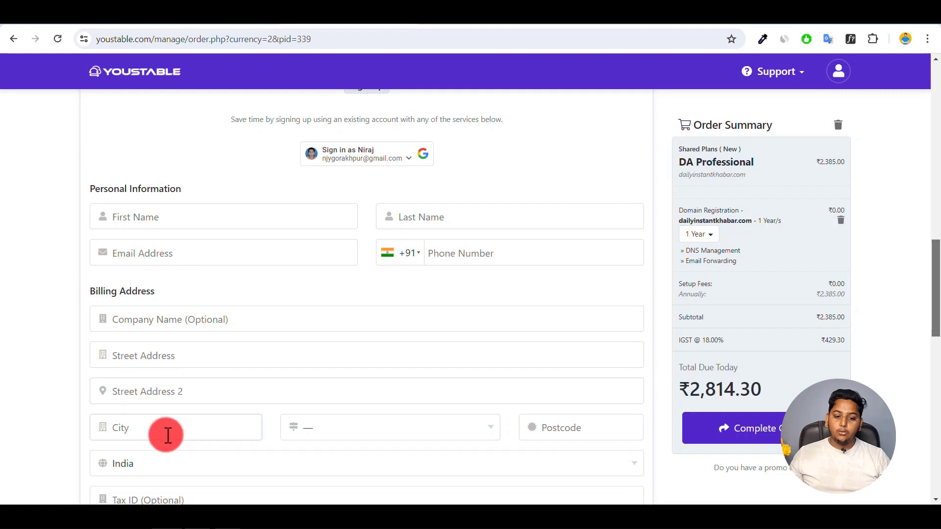
pyautogui.click(391, 429)
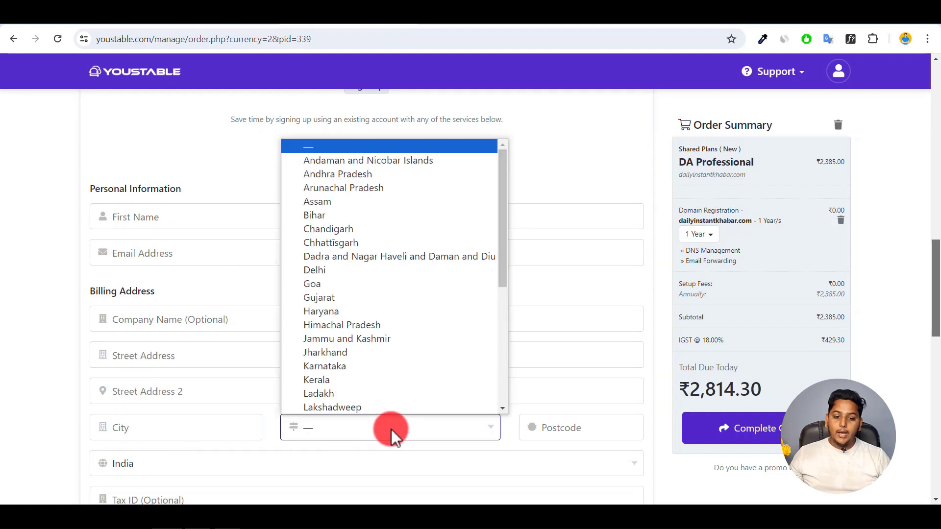
pyautogui.scroll(-5, 375, 321)
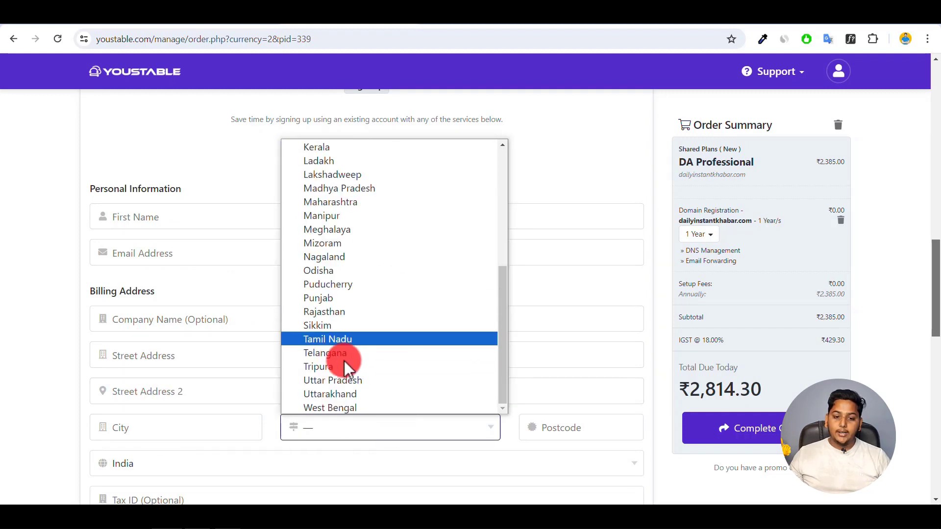
pyautogui.click(335, 379)
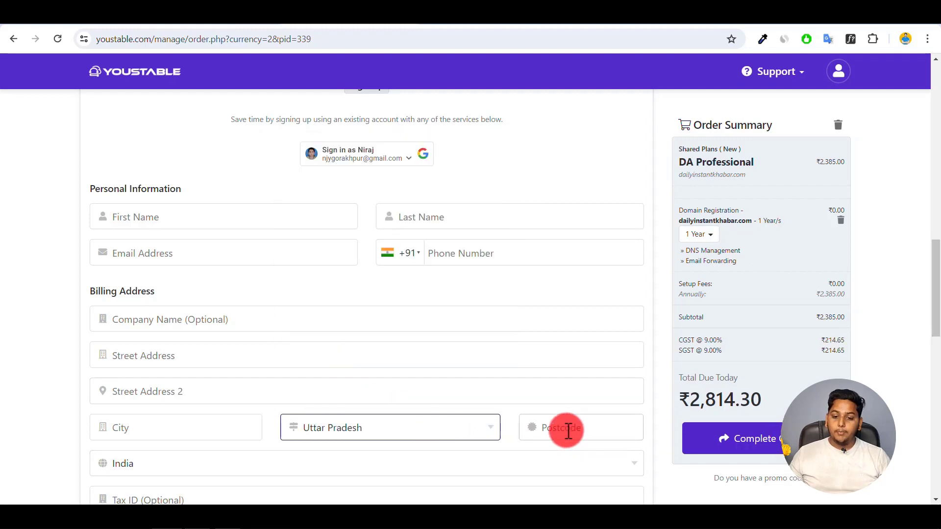
pyautogui.scroll(-5, 567, 429)
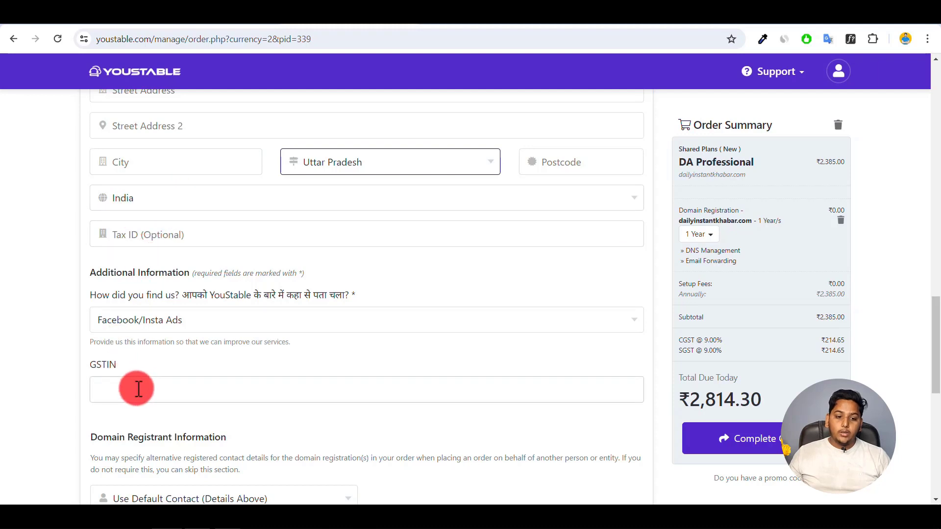
pyautogui.scroll(-5, 186, 358)
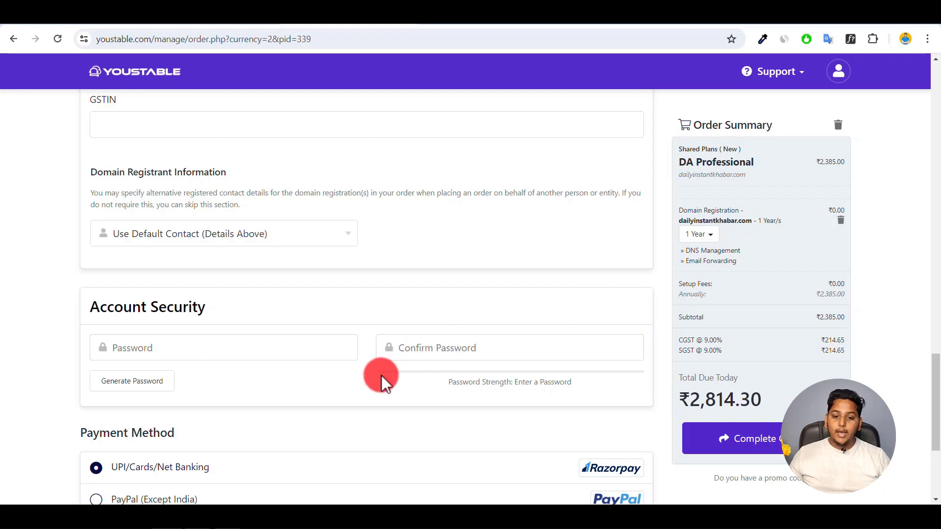
pyautogui.scroll(-4, 381, 375)
pyautogui.scroll(12, 381, 375)
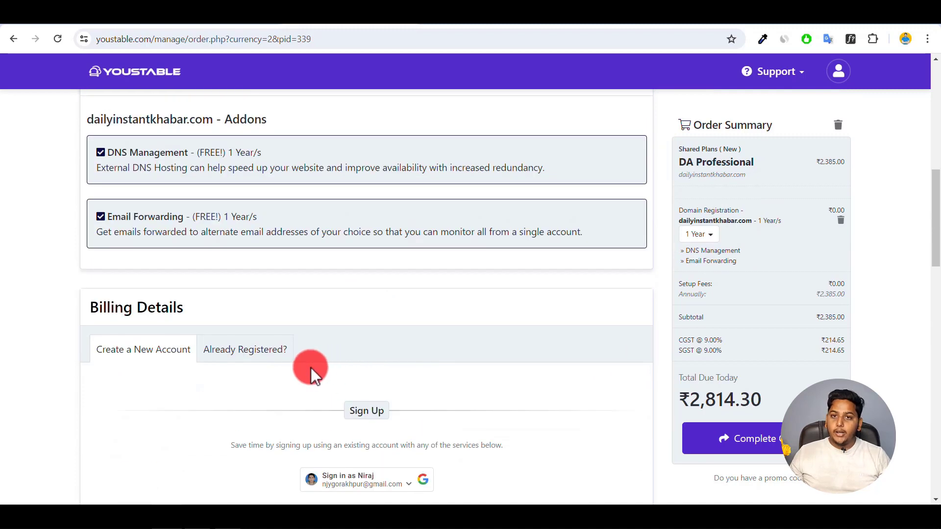
# Switch to Already Registered? and sign in with the linked Google account.
pyautogui.click(233, 355)
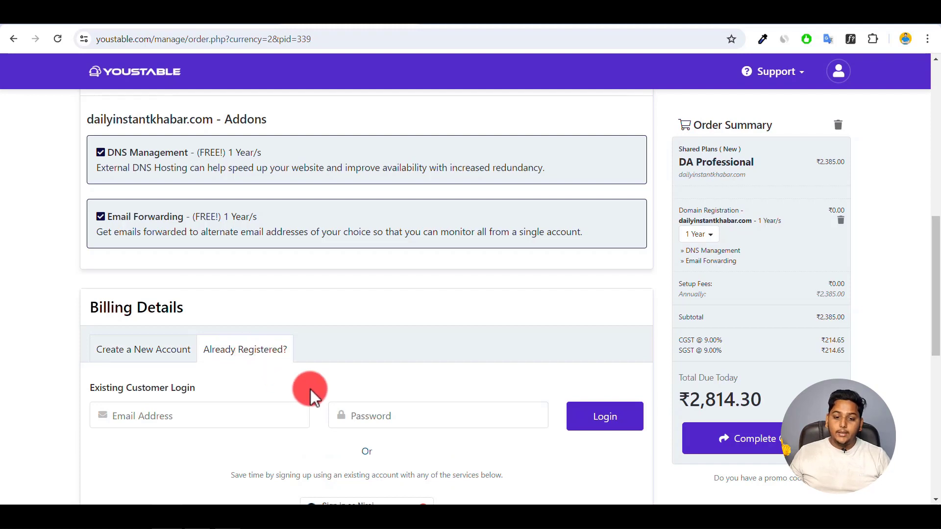
pyautogui.scroll(-5, 310, 389)
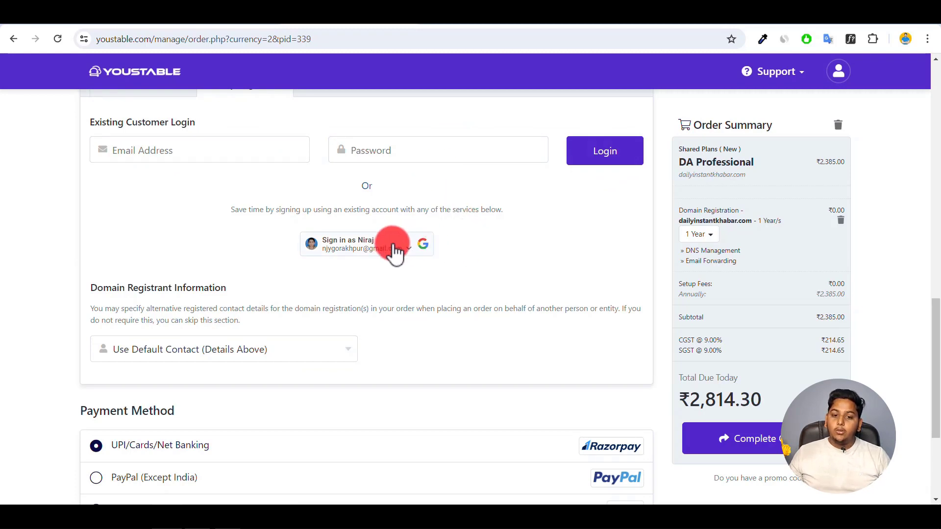
pyautogui.click(423, 250)
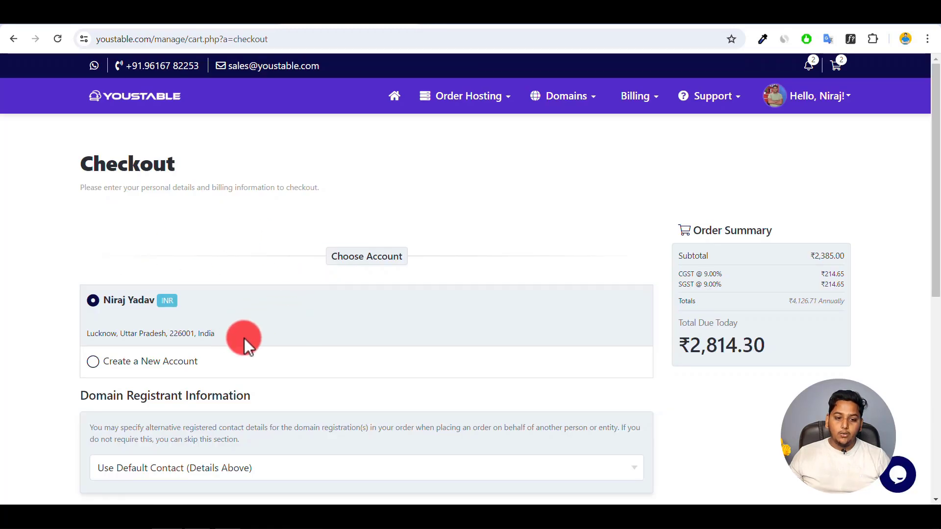
# Complete the order with UPI/Cards/Net Banking to open Razorpay for ₹2,814.30.
pyautogui.scroll(-6, 340, 301)
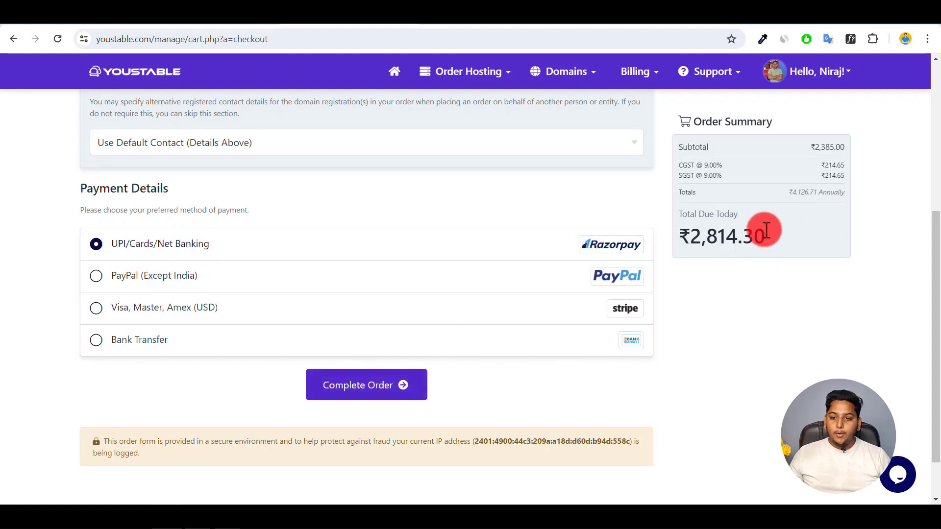
pyautogui.click(381, 391)
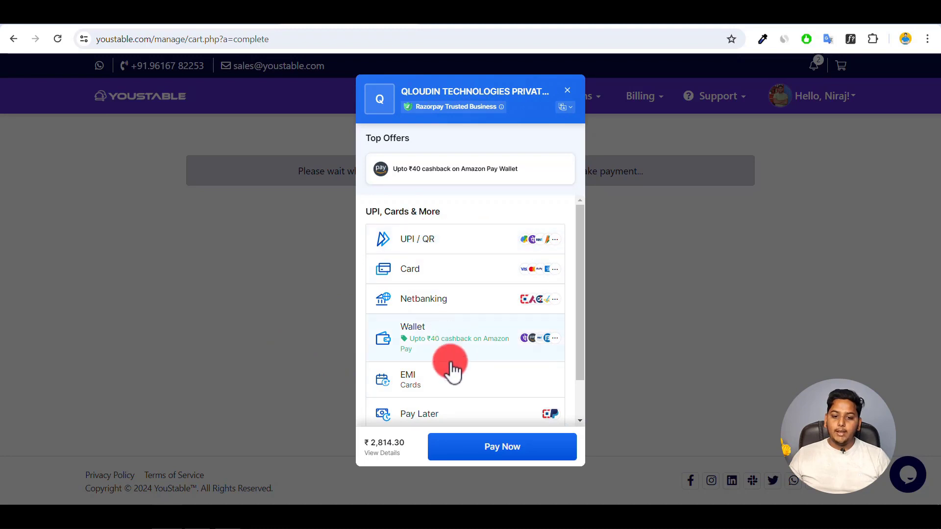
# Choose UPI / QR as the payment method in the Razorpay window.
pyautogui.click(454, 243)
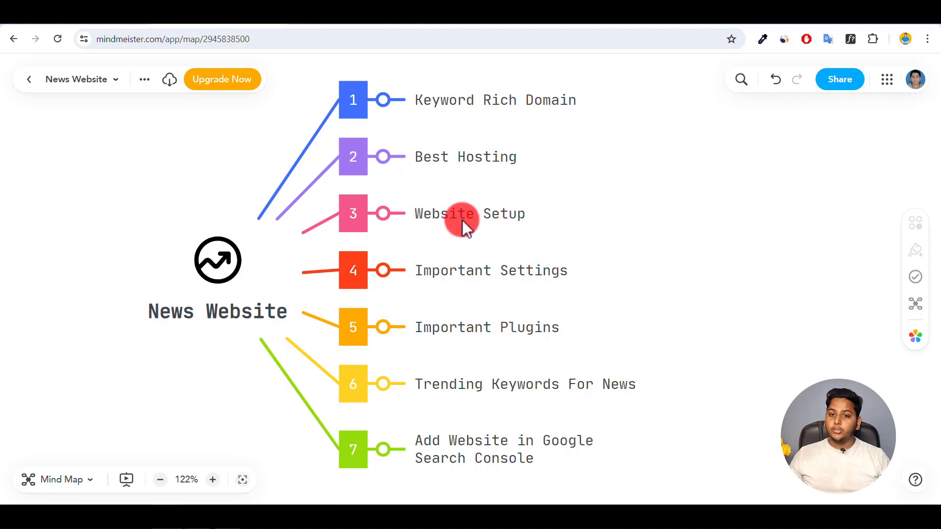
# Switch back to the YouStable client-area dashboard in the browser.
pyautogui.click(346, 22)
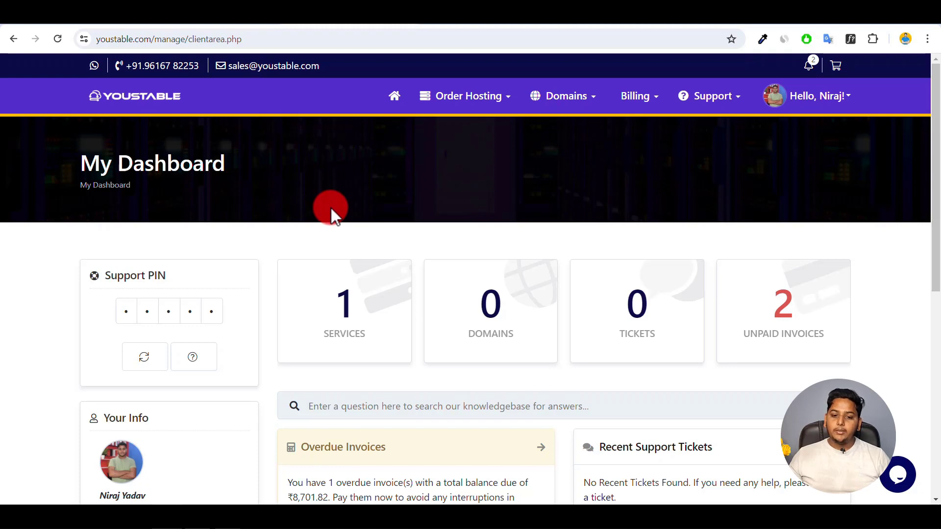
# Open the DA Professional service details for thehindibiography.in from the services list.
pyautogui.click(349, 307)
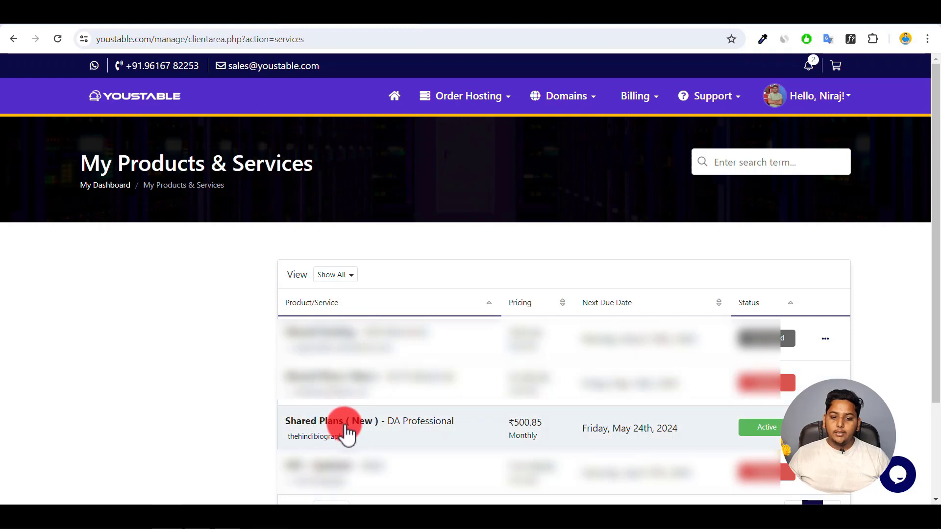
pyautogui.click(445, 434)
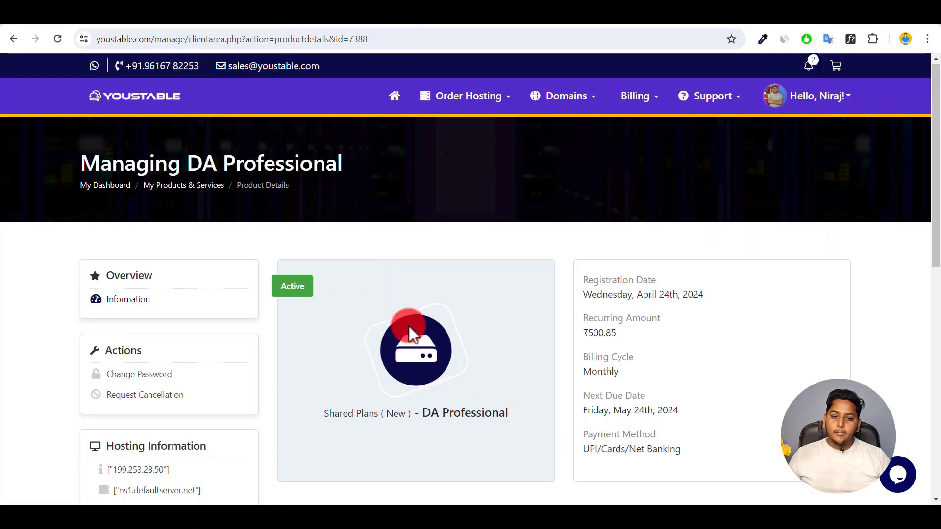
pyautogui.scroll(-10, 408, 325)
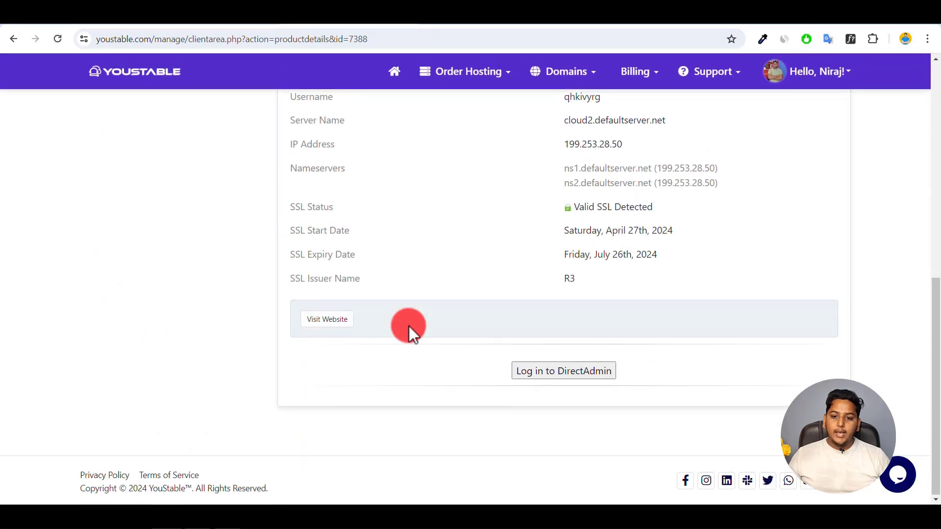
pyautogui.scroll(5, 408, 325)
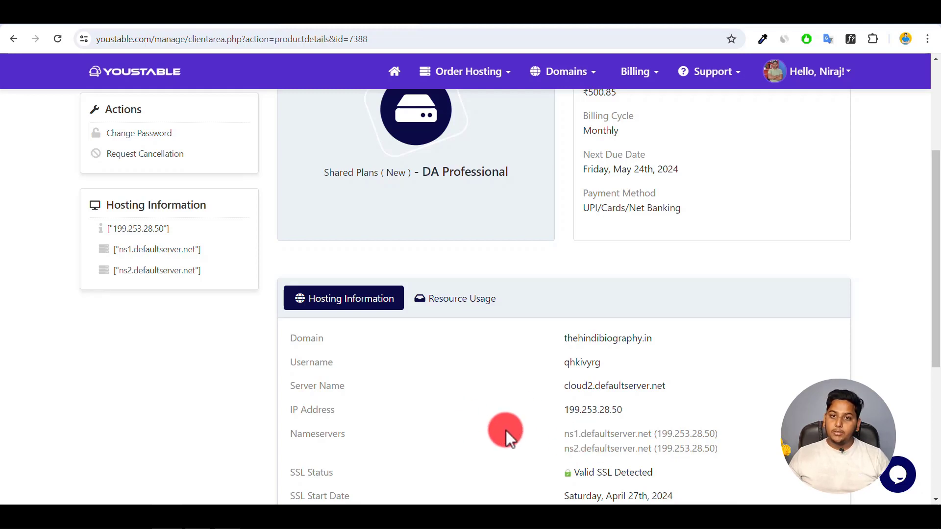
pyautogui.scroll(-5, 505, 430)
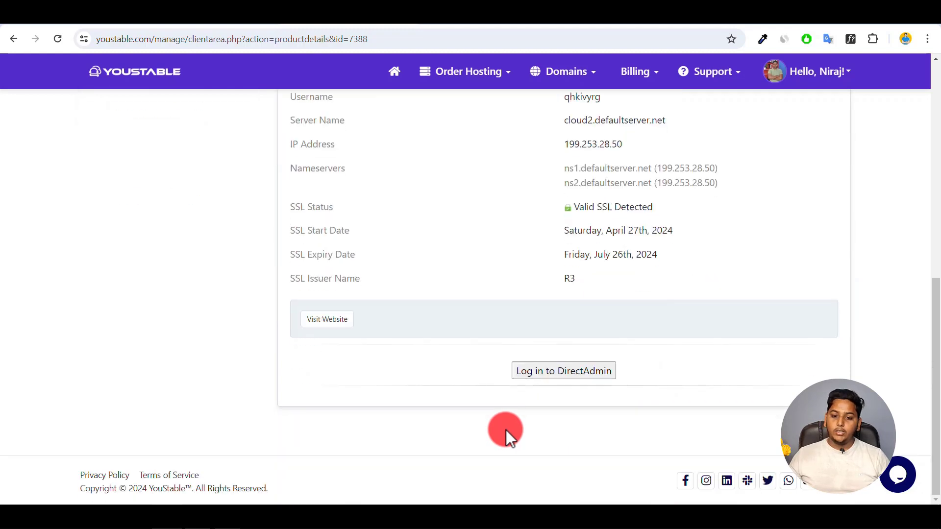
# Log in to DirectAdmin and launch Softaculous Auto Installer from Extra Features.
pyautogui.click(563, 374)
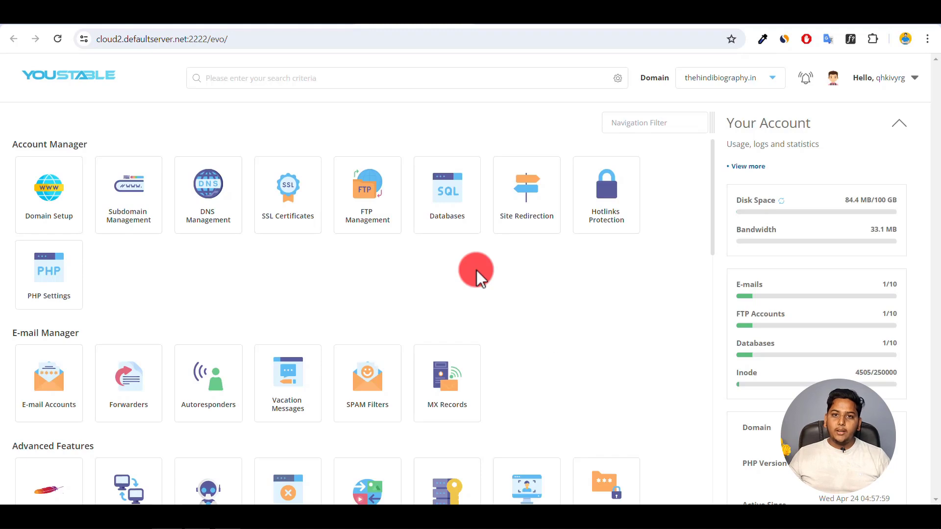
pyautogui.scroll(-5, 477, 270)
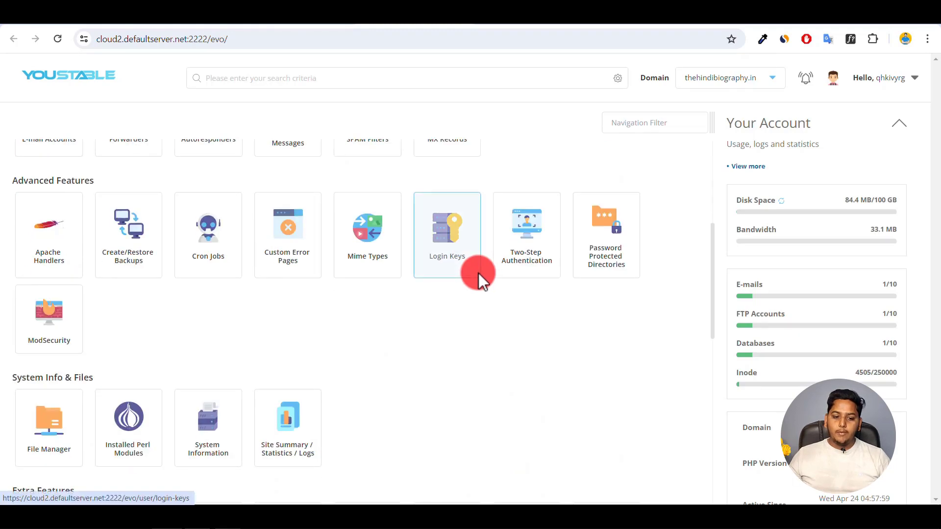
pyautogui.scroll(-5, 478, 272)
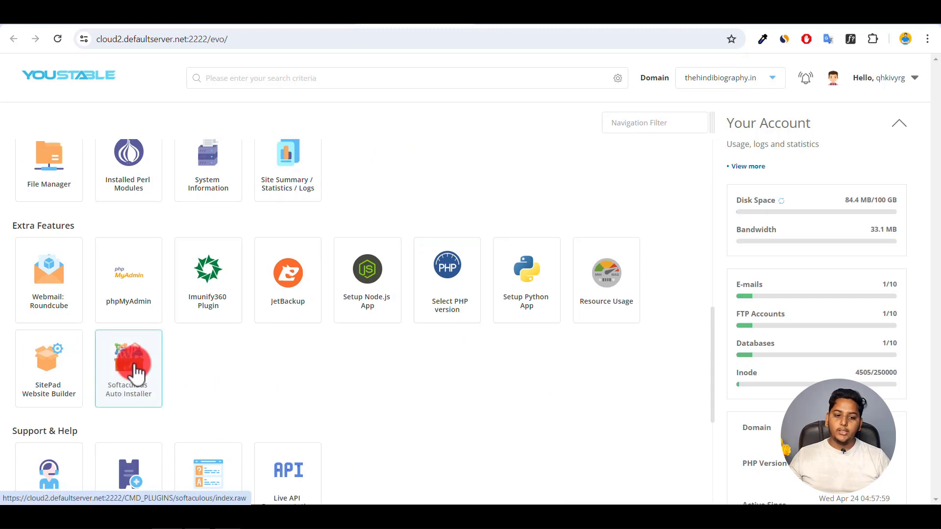
pyautogui.click(134, 370)
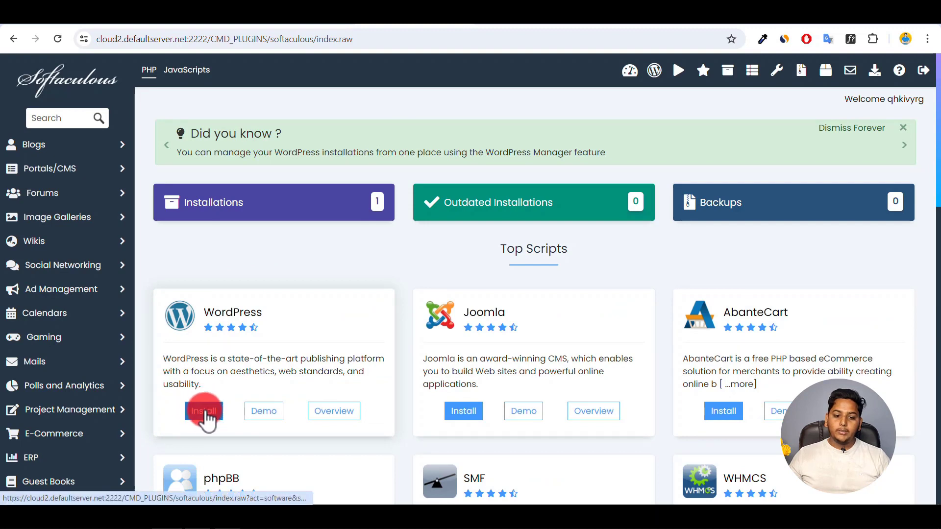
pyautogui.click(204, 414)
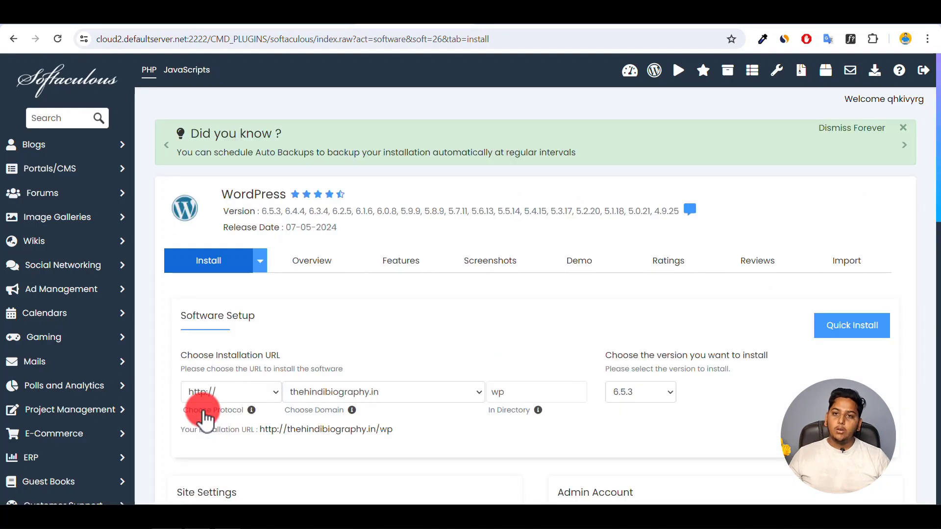
pyautogui.scroll(-4, 386, 305)
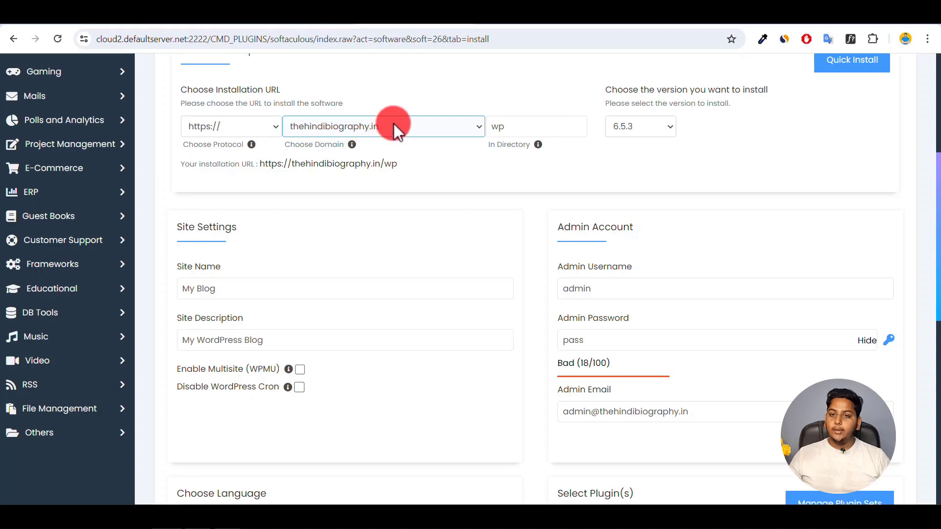
pyautogui.click(515, 128)
pyautogui.press('BackSpace')
pyautogui.press('BackSpace')
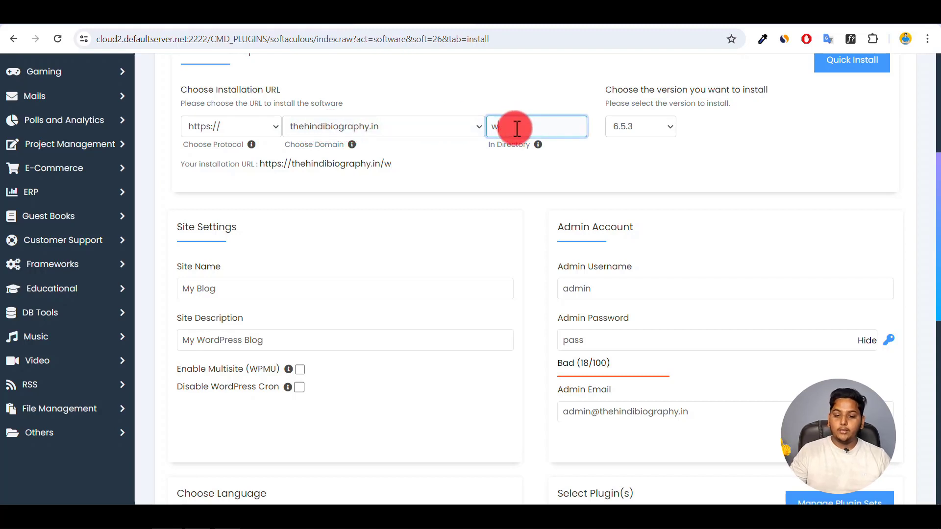
pyautogui.click(466, 154)
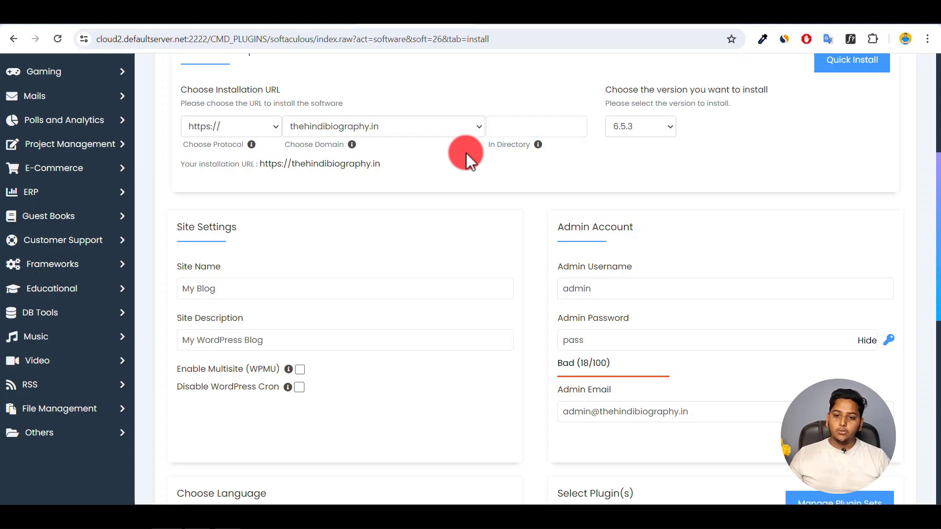
# Name the site 'Daily Instant Khabar' with the description 'Get Instant News Daily'.
pyautogui.click(252, 287)
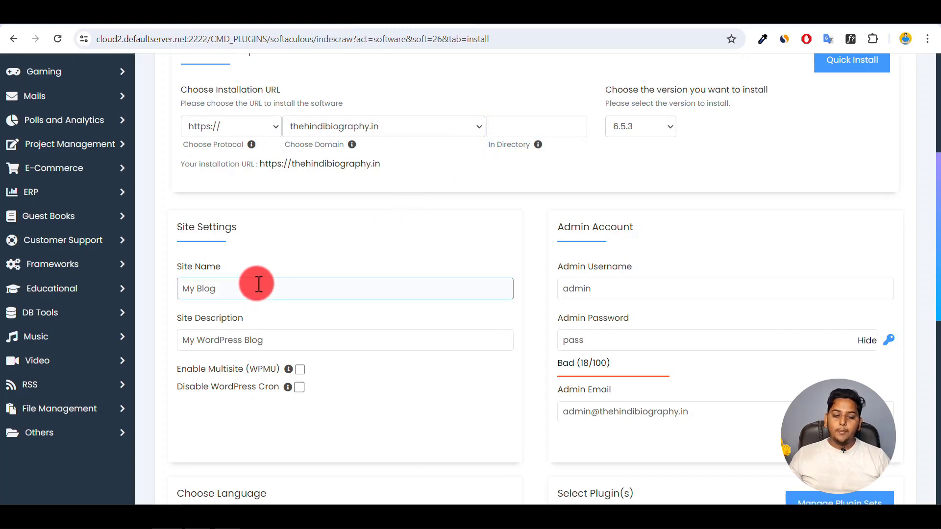
pyautogui.moveTo(240, 287); pyautogui.dragTo(176, 287)
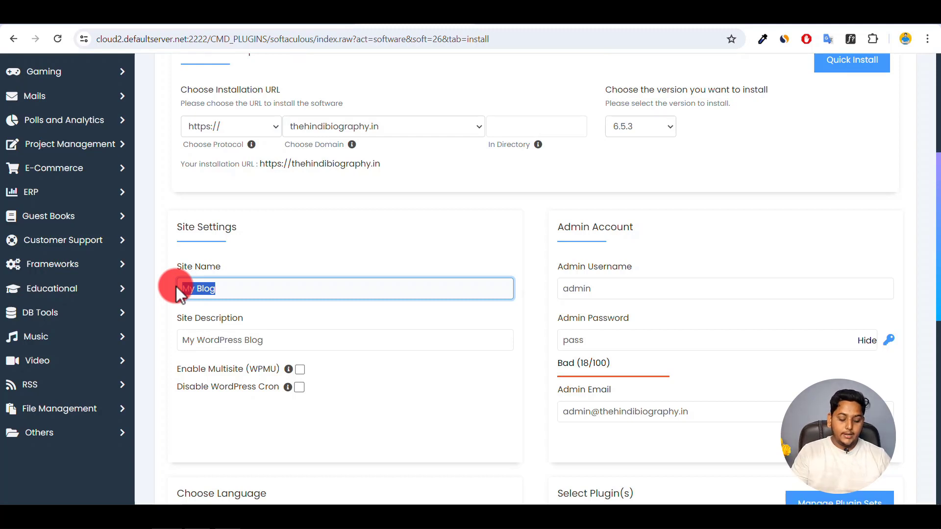
pyautogui.write('Daily Instant Khabar')
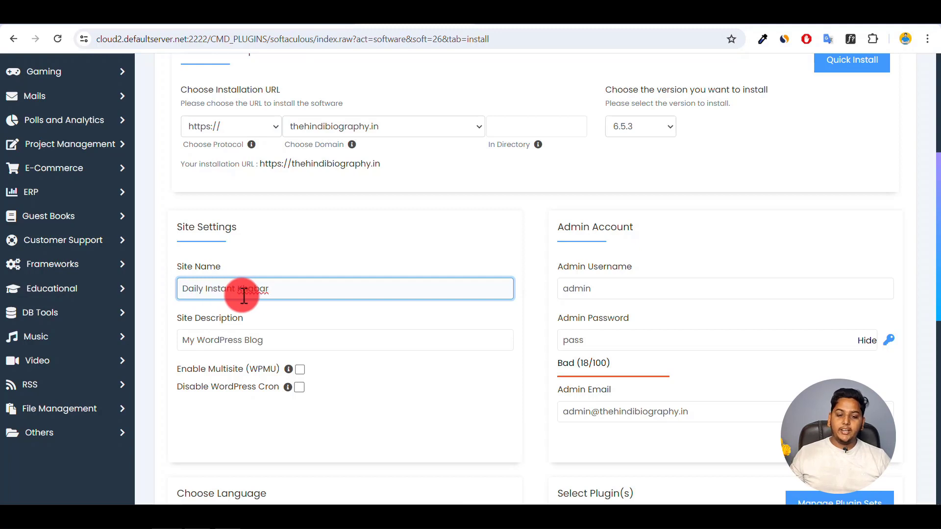
pyautogui.click(197, 342)
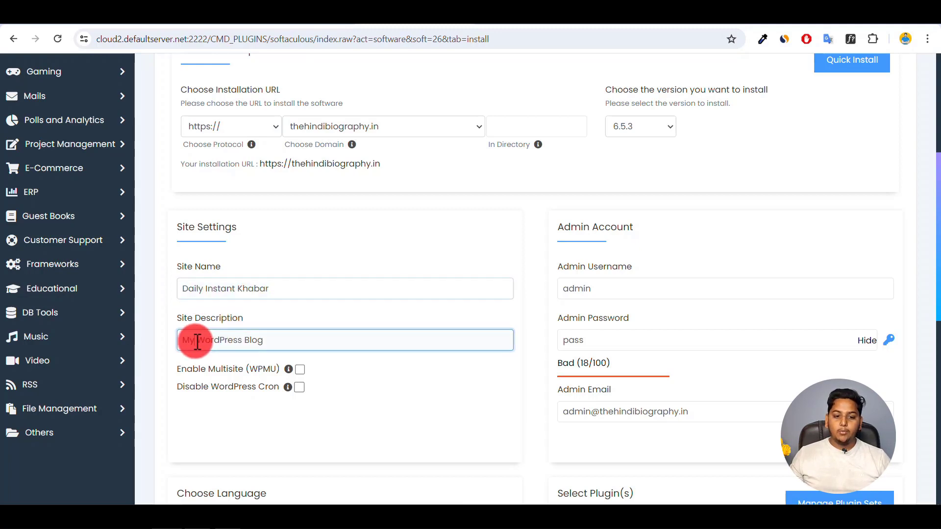
pyautogui.moveTo(267, 338); pyautogui.dragTo(182, 340)
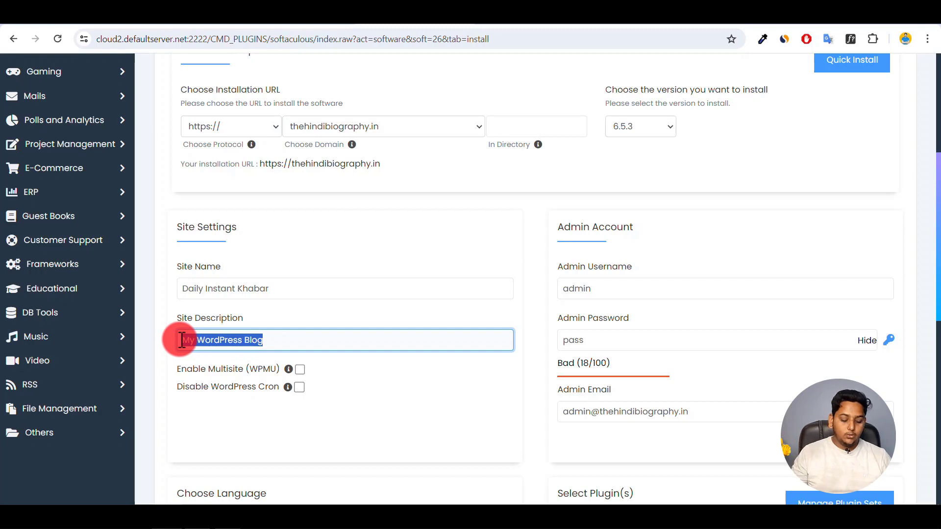
pyautogui.press('BackSpace')
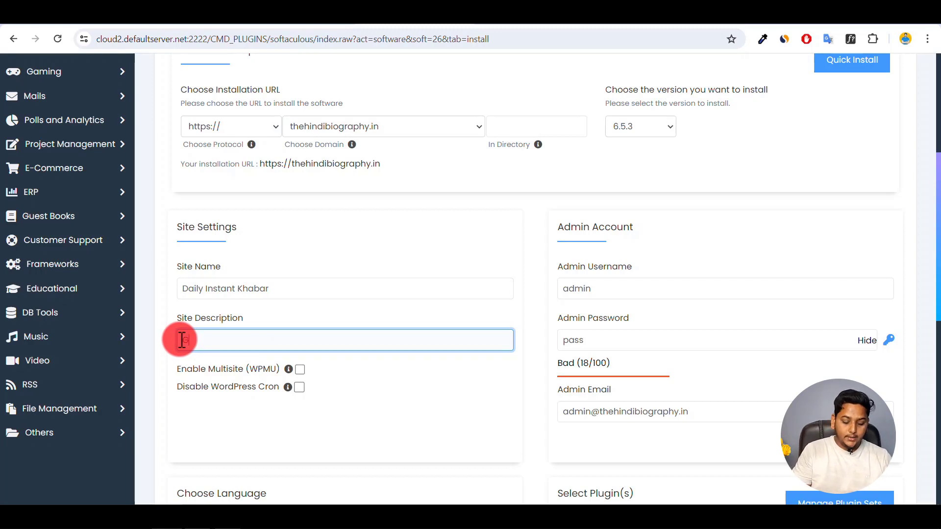
pyautogui.write('Get Instant News Daily')
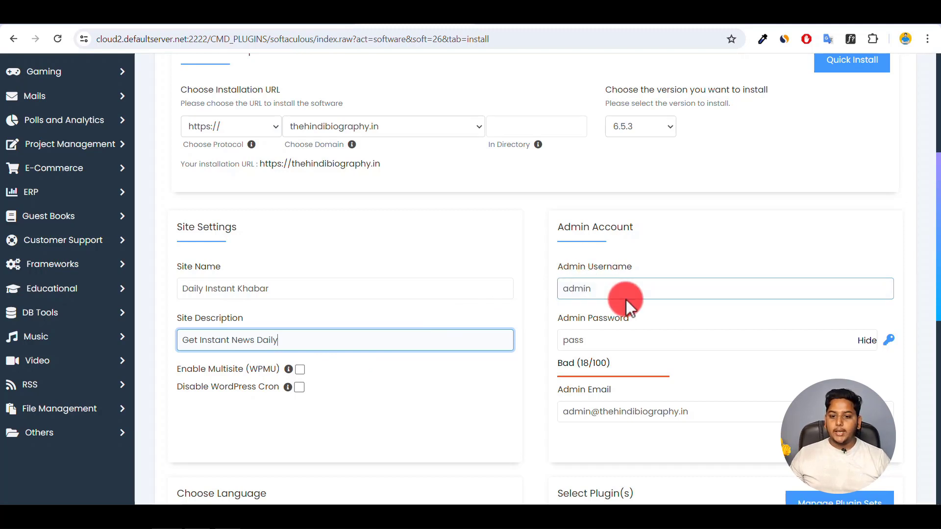
# Set a new admin username and strong admin password, then install WordPress.
pyautogui.click(597, 289)
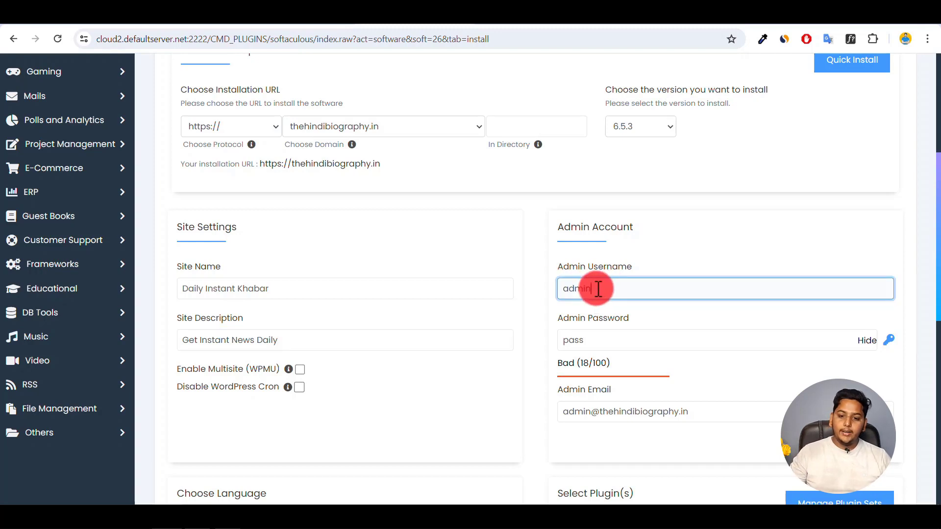
pyautogui.write('bro')
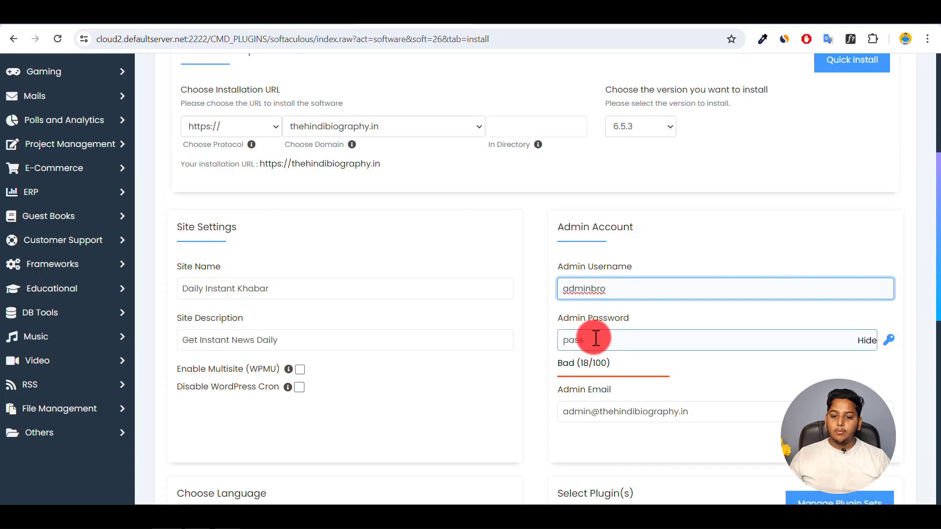
pyautogui.moveTo(596, 338); pyautogui.dragTo(515, 337)
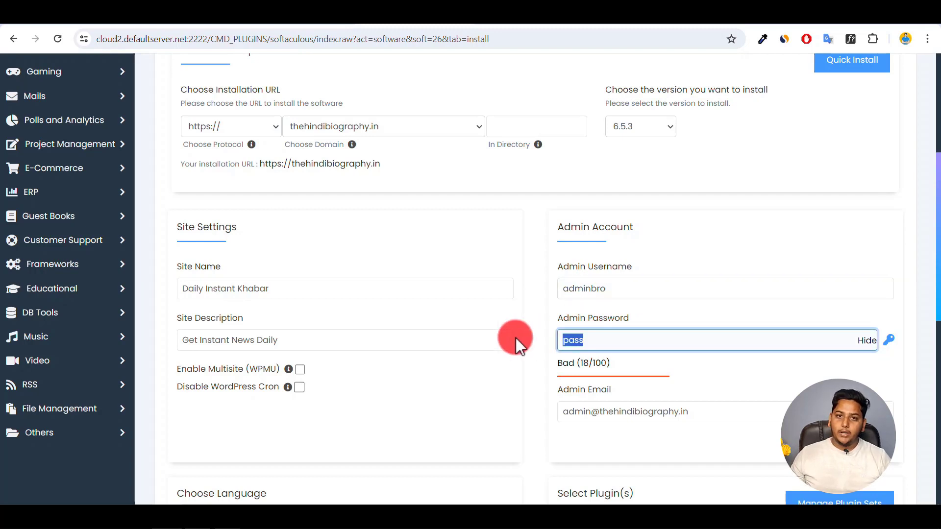
pyautogui.hotkey('ctrl', 'v')
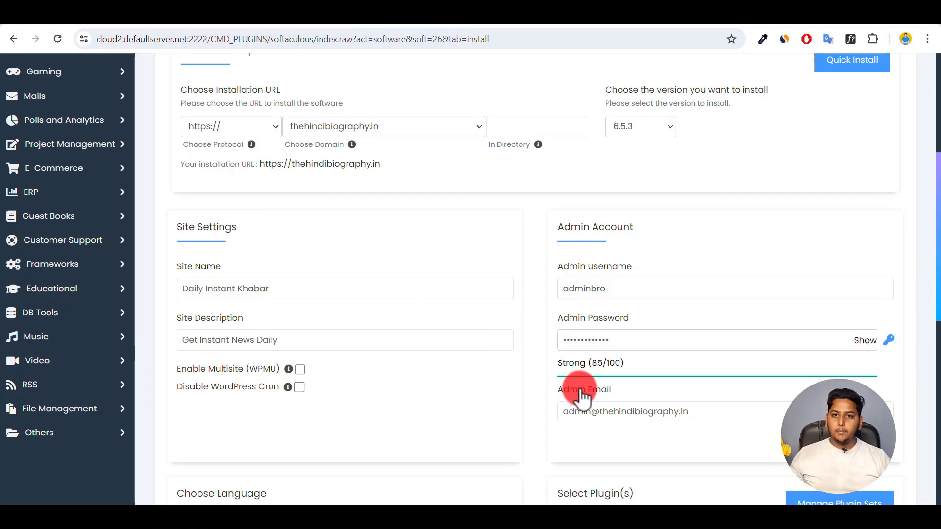
pyautogui.click(609, 390)
pyautogui.click(679, 386)
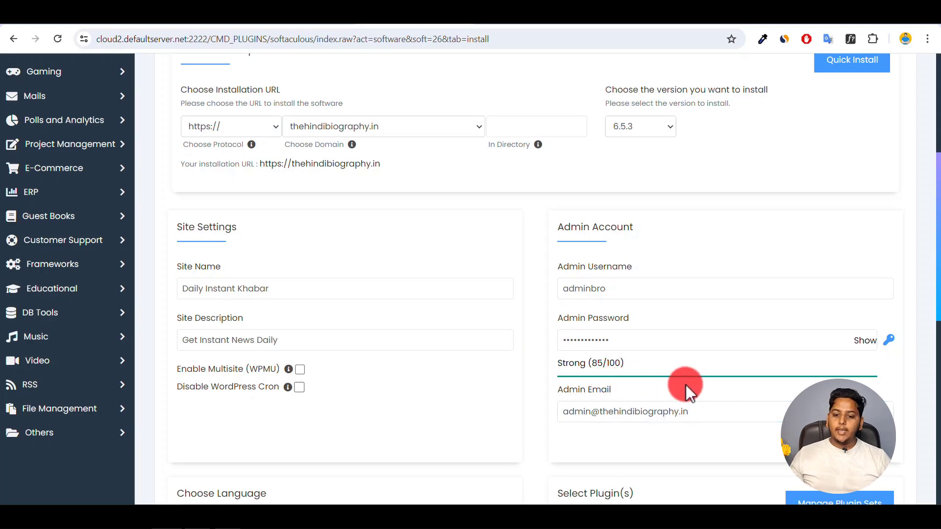
pyautogui.scroll(-5, 686, 385)
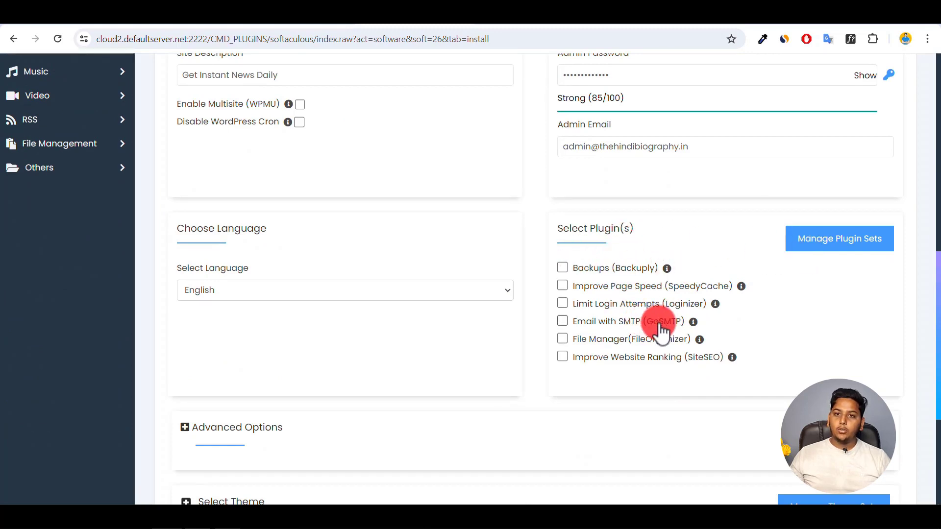
pyautogui.scroll(-4, 588, 333)
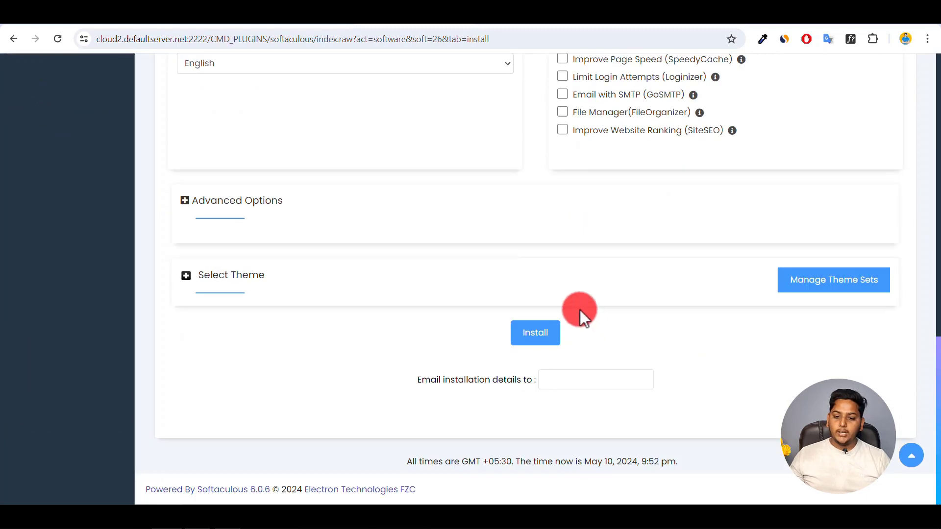
pyautogui.click(537, 336)
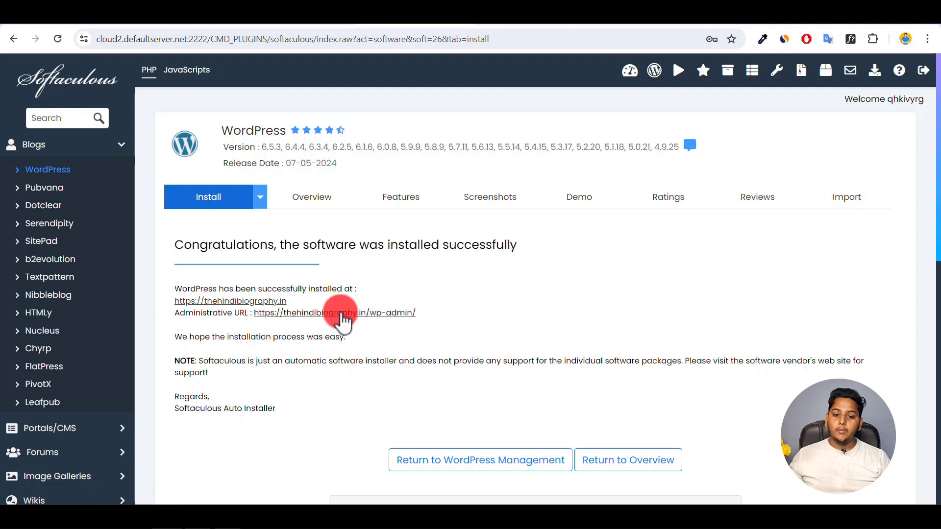
# Follow the Administrative URL link to the new site's wp-admin dashboard.
pyautogui.rightClick(334, 316)
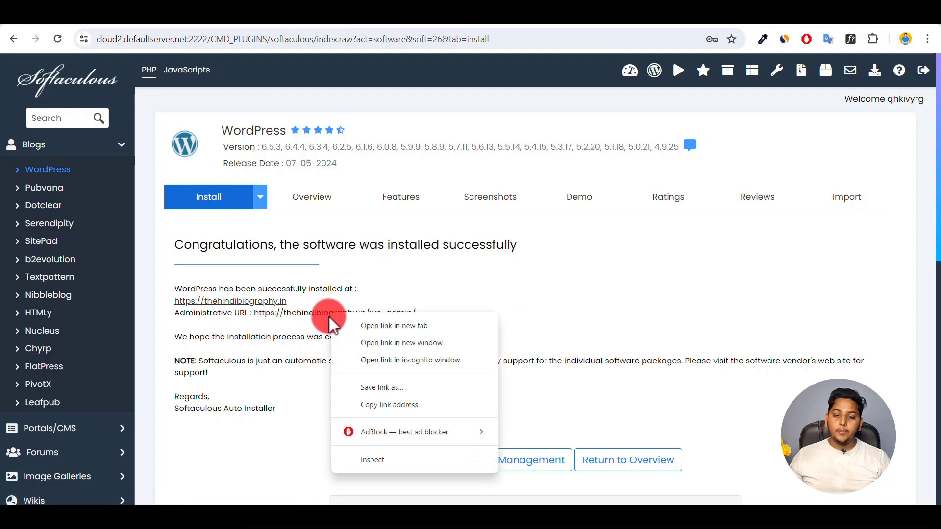
pyautogui.press('Escape')
pyautogui.click(329, 314)
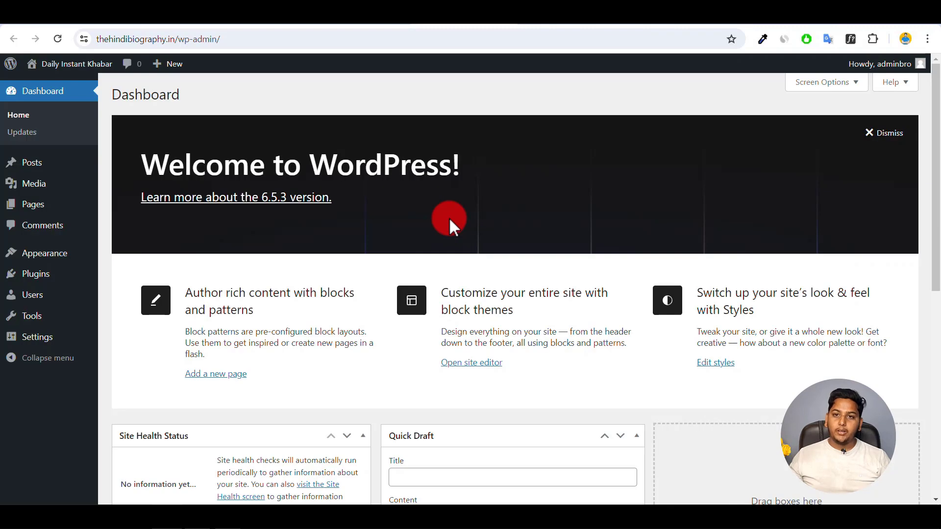
# Dismiss the Welcome to WordPress panel on the dashboard.
pyautogui.scroll(-8, 449, 216)
pyautogui.scroll(8, 449, 217)
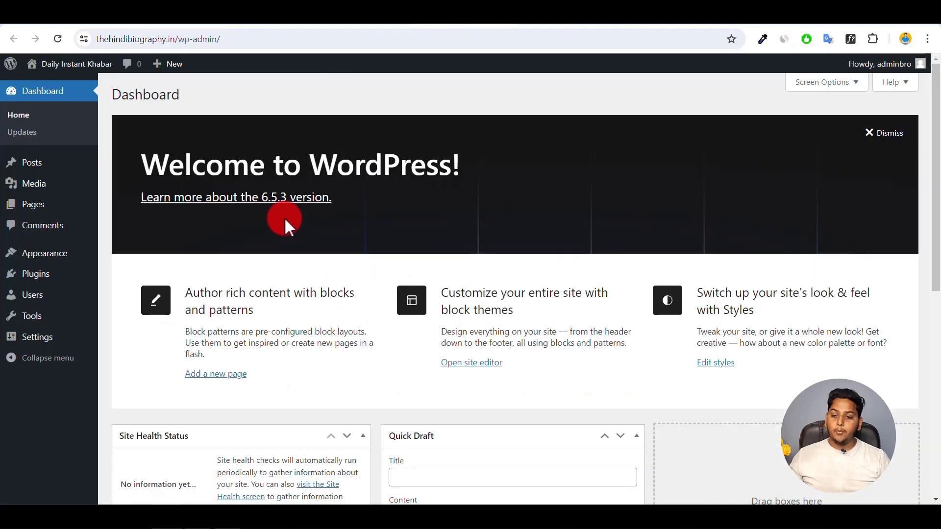
pyautogui.click(890, 133)
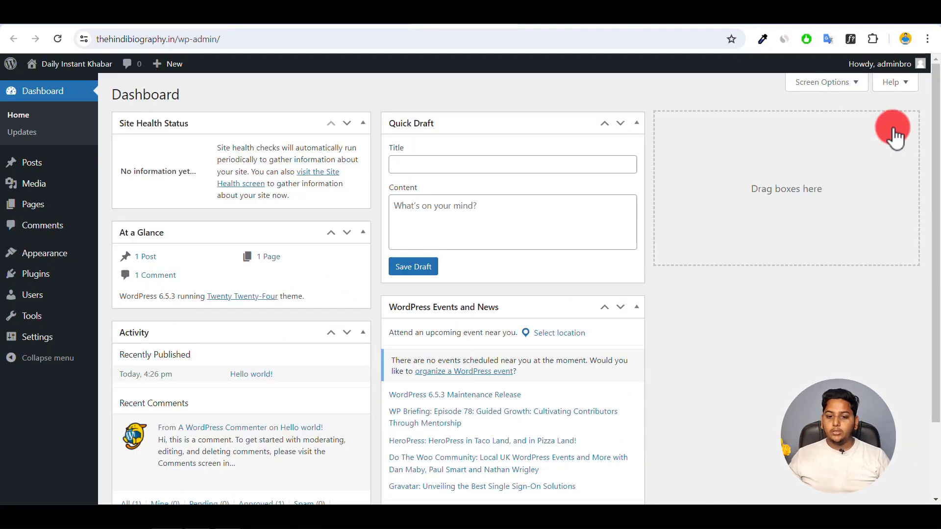
# Hide the Activity and WordPress Events and News widgets, then move Site Health Status to the right column.
pyautogui.click(831, 83)
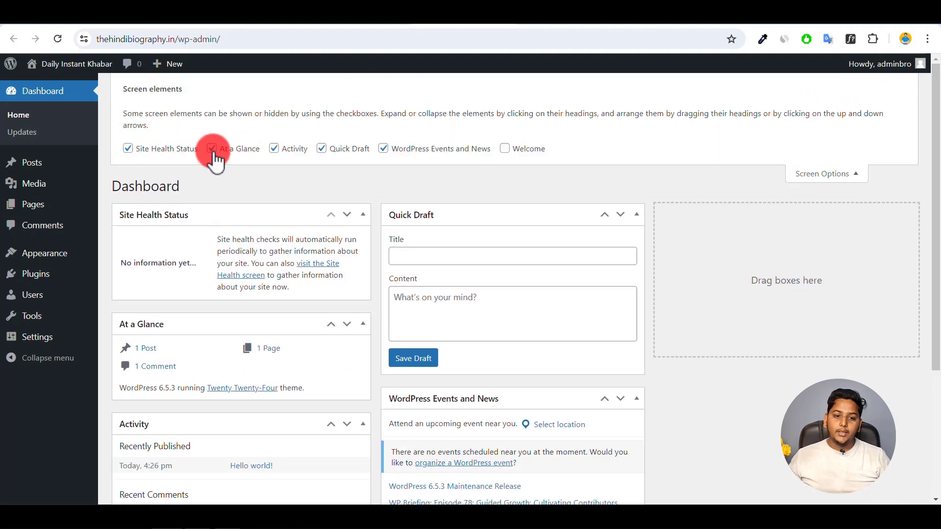
pyautogui.click(273, 148)
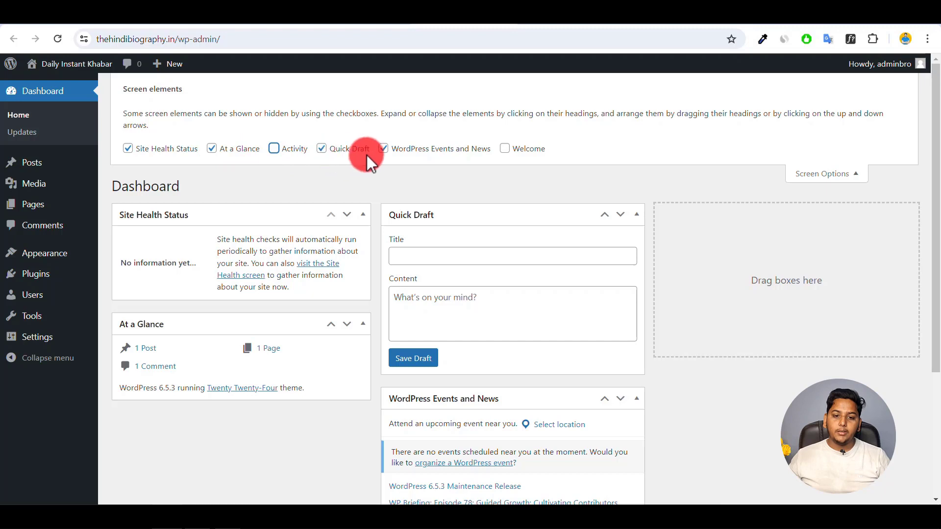
pyautogui.click(384, 148)
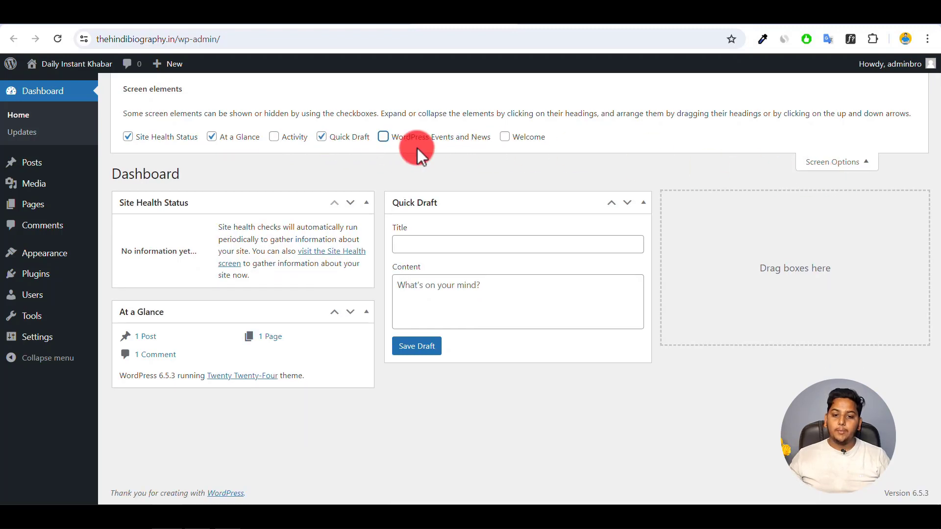
pyautogui.click(847, 167)
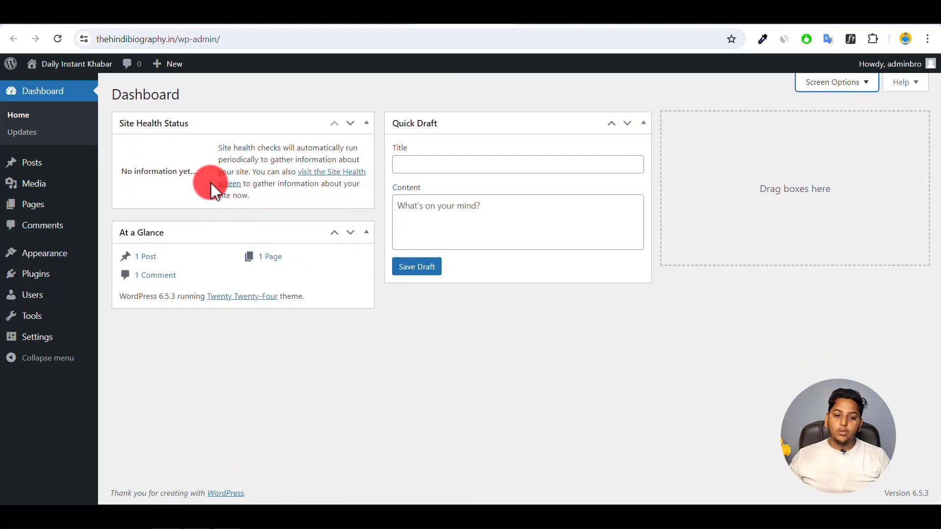
pyautogui.moveTo(206, 126)
pyautogui.mouseDown()
pyautogui.moveTo(700, 139)
pyautogui.moveTo(755, 122)
pyautogui.mouseUp()
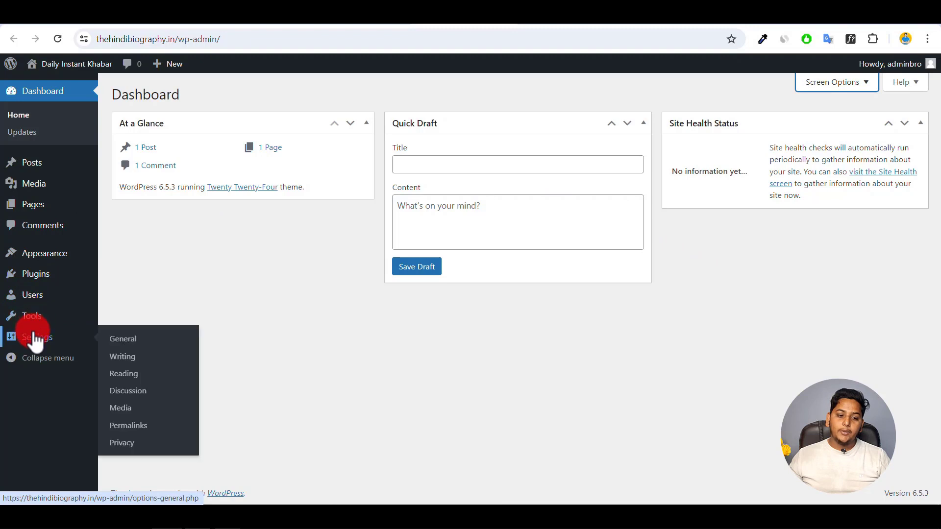
# Switch permalinks to the Post name structure (/%postname%/) and save.
pyautogui.click(130, 426)
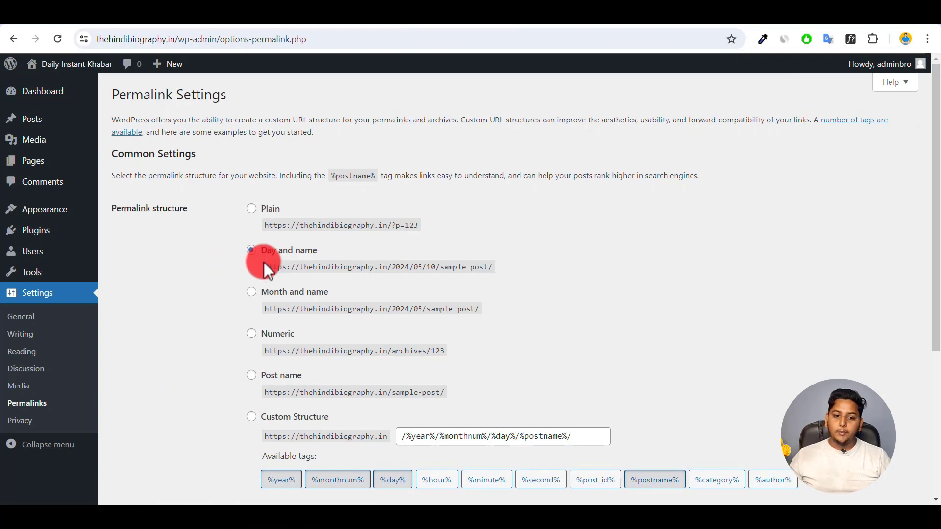
pyautogui.click(257, 378)
pyautogui.scroll(-5, 210, 377)
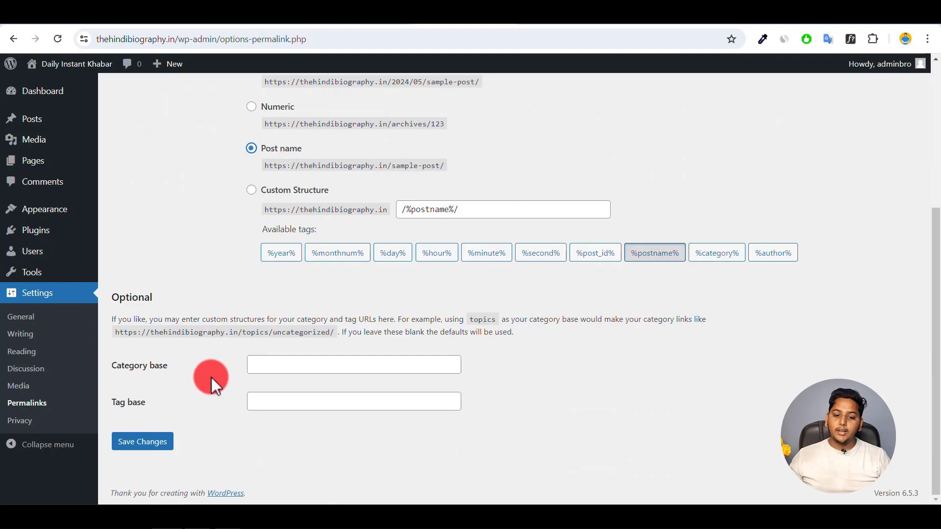
pyautogui.click(141, 441)
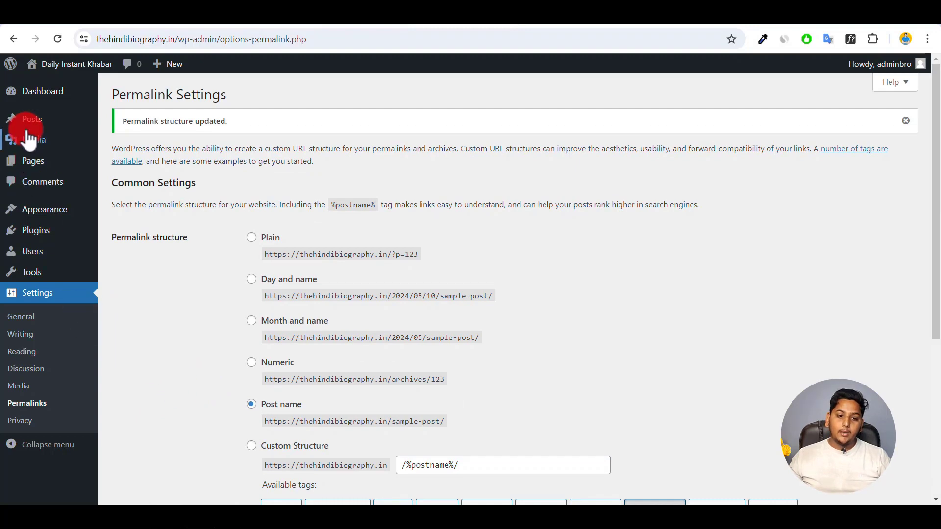
pyautogui.moveTo(35, 125)
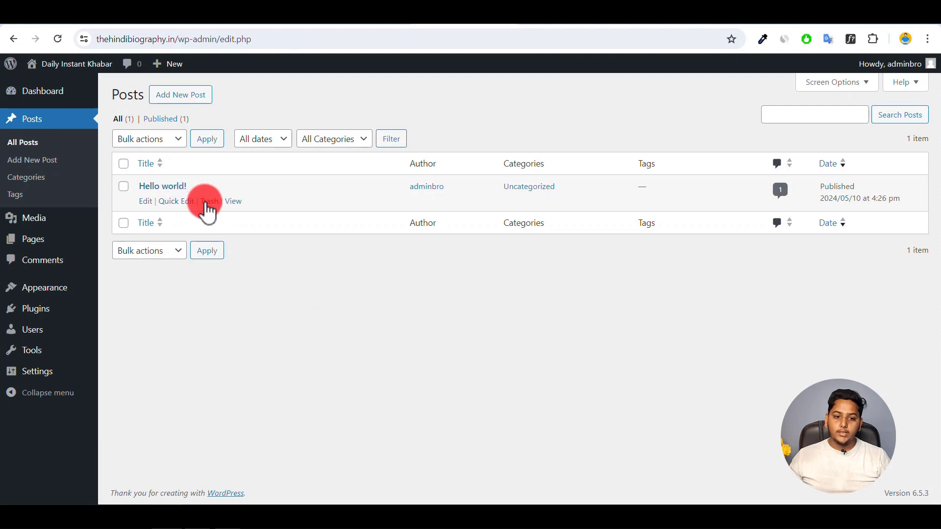
# Trash the Hello world! post and empty the post trash.
pyautogui.click(209, 203)
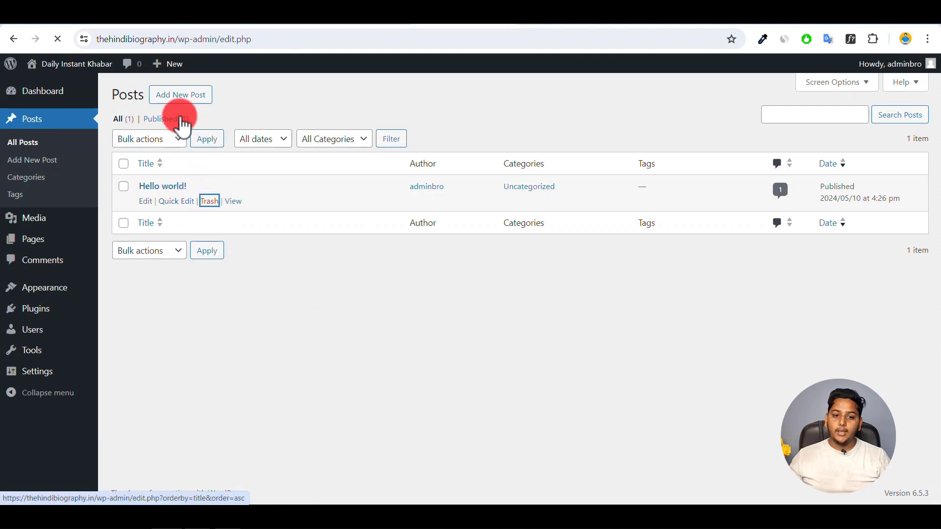
pyautogui.click(157, 155)
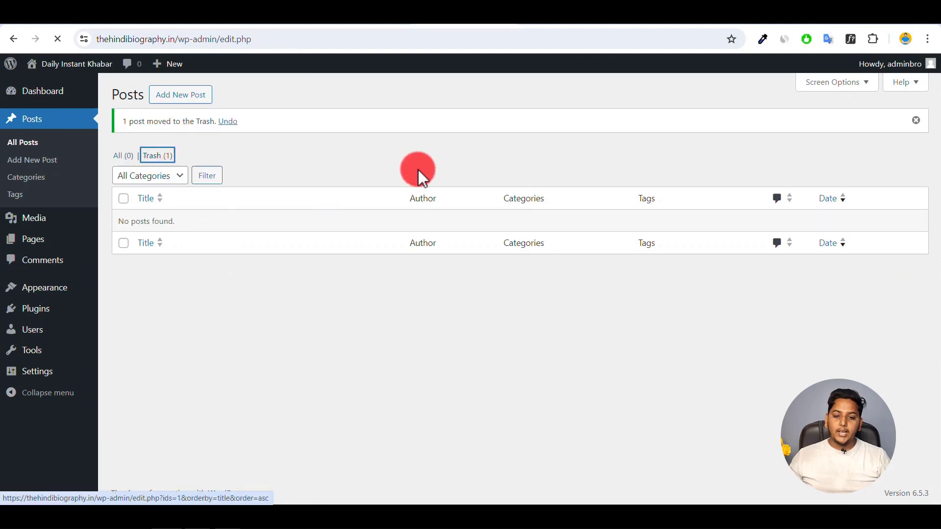
pyautogui.click(460, 142)
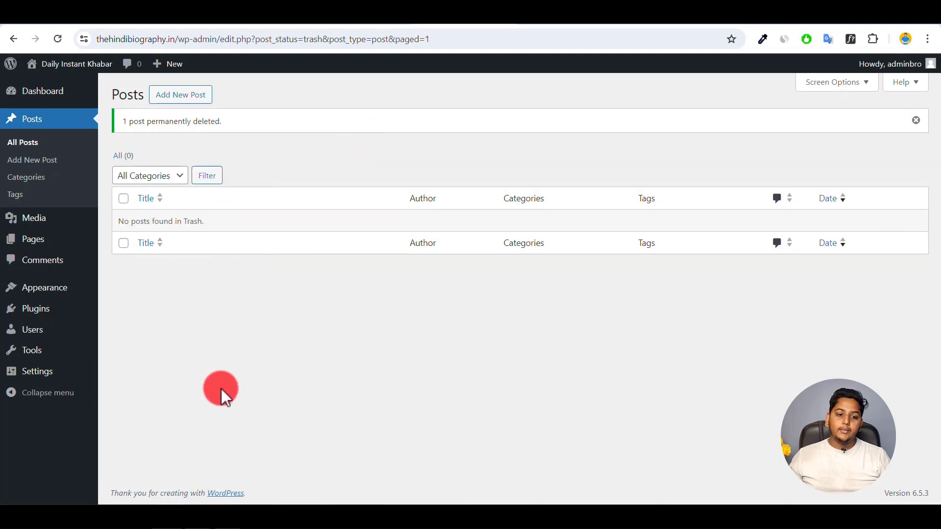
pyautogui.moveTo(44, 294)
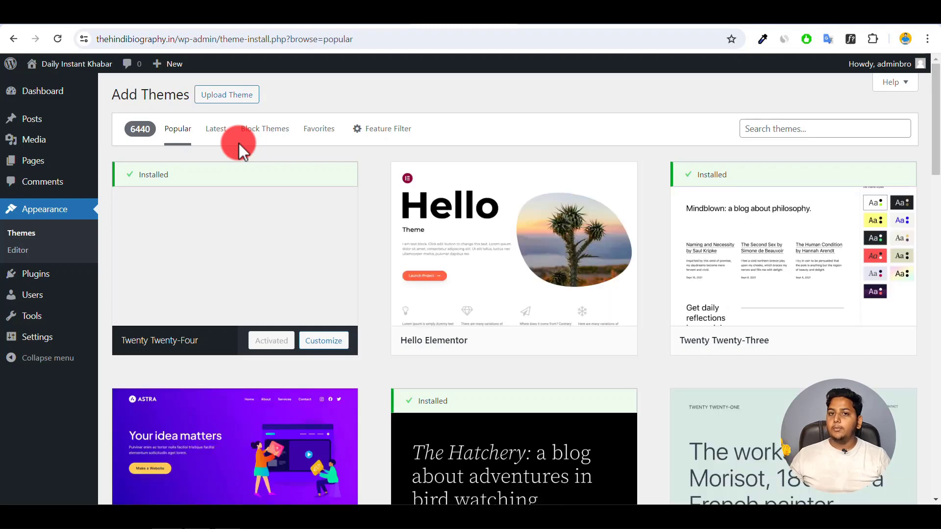
# Install and activate the GeneratePress theme.
pyautogui.scroll(-10, 669, 245)
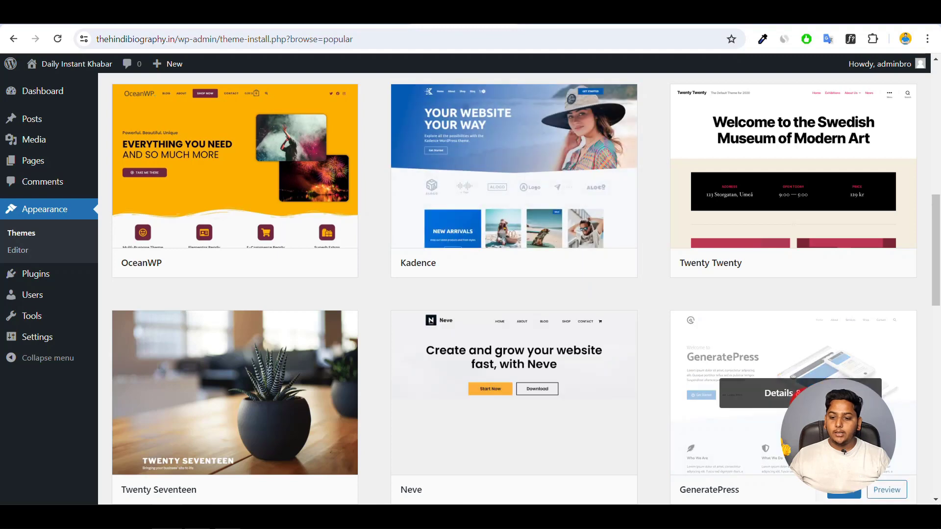
pyautogui.scroll(-5, 804, 259)
pyautogui.click(841, 229)
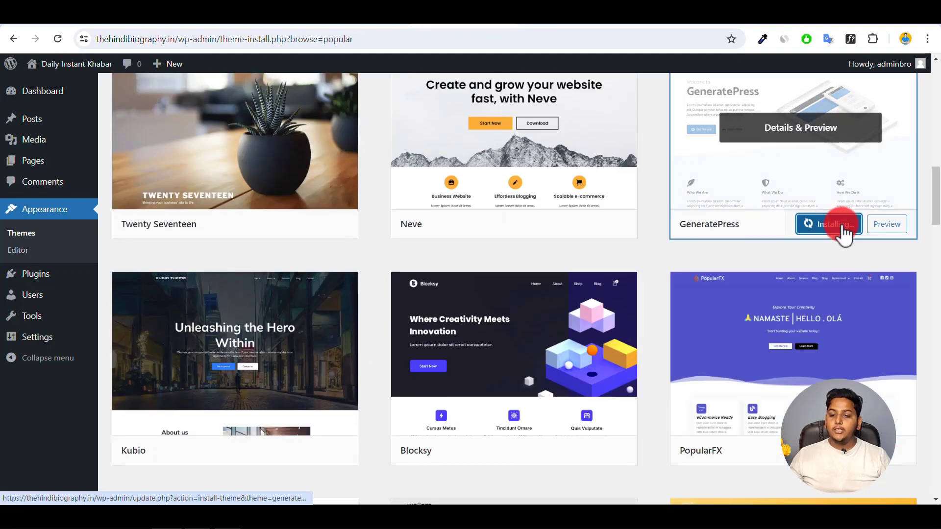
pyautogui.click(840, 227)
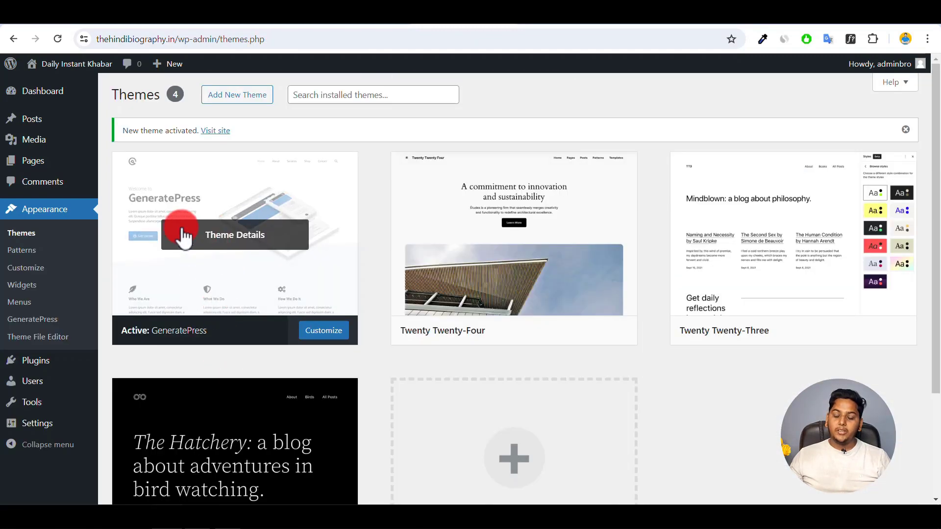
# Delete the Twenty Twenty-Four, Twenty Twenty-Three and Twenty Twenty-Two themes.
pyautogui.click(467, 338)
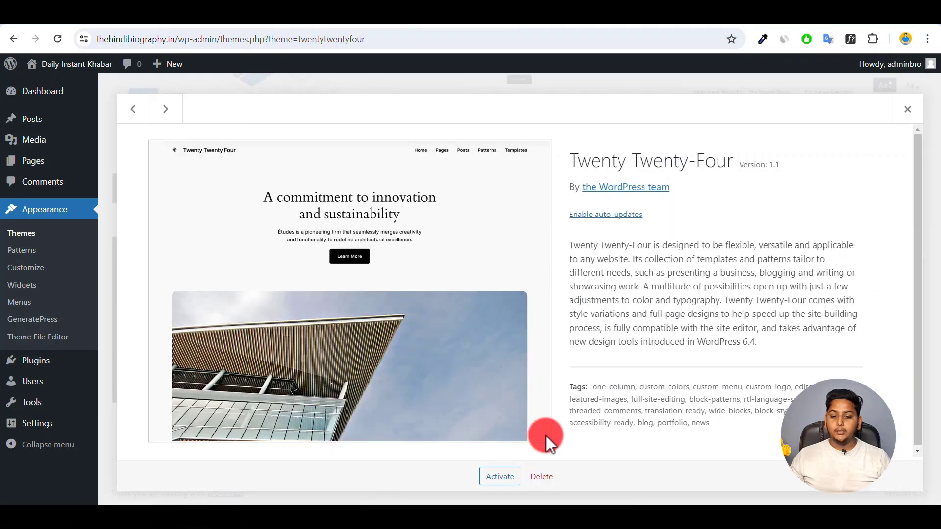
pyautogui.click(541, 478)
pyautogui.click(521, 140)
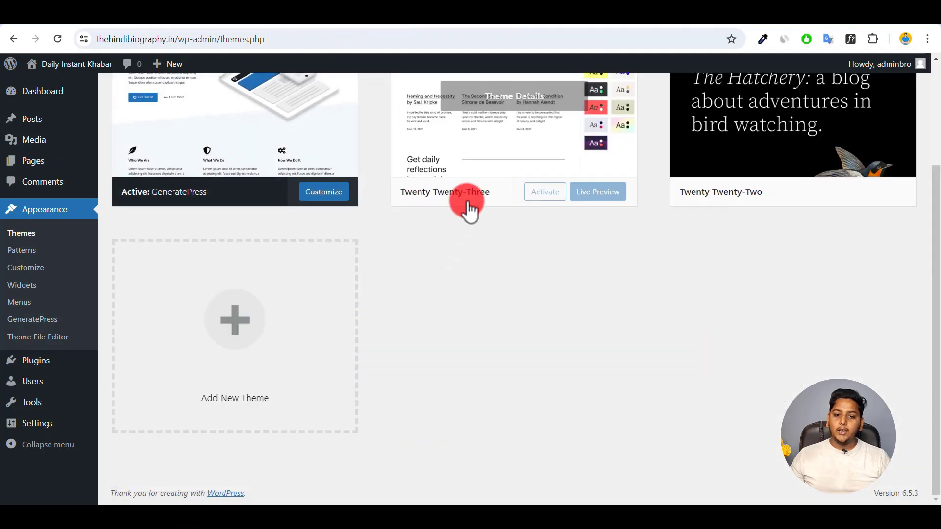
pyautogui.click(466, 204)
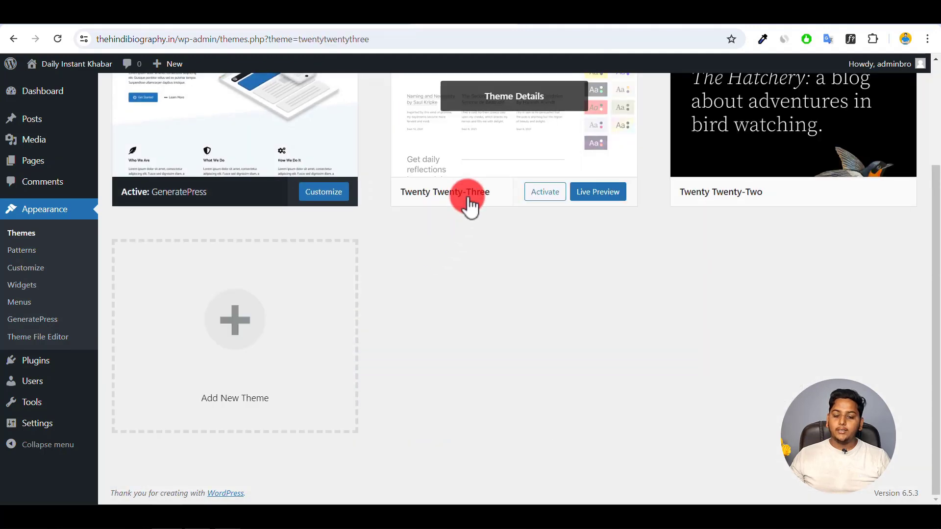
pyautogui.click(542, 477)
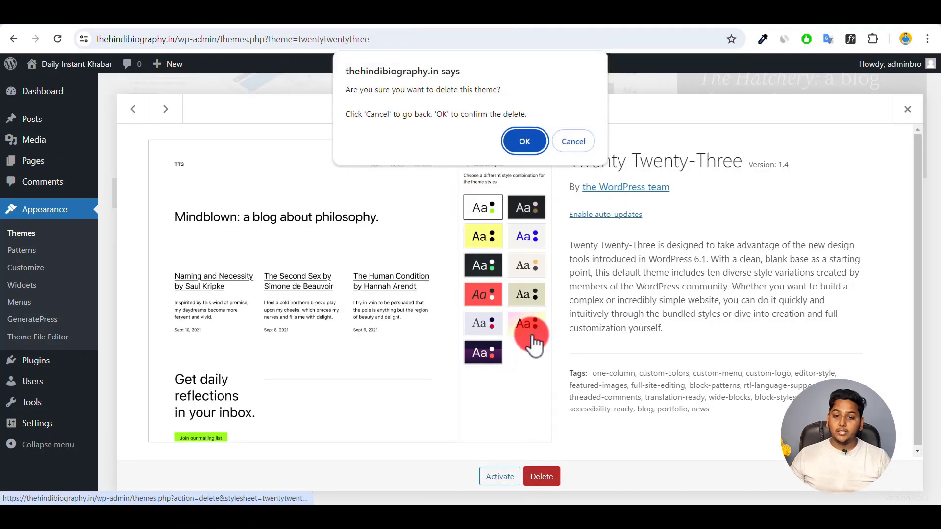
pyautogui.click(525, 133)
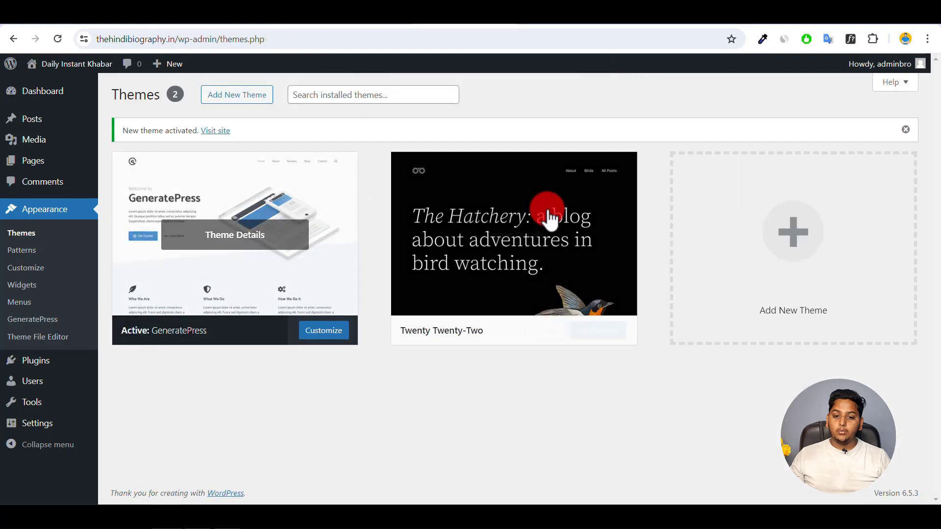
pyautogui.click(490, 343)
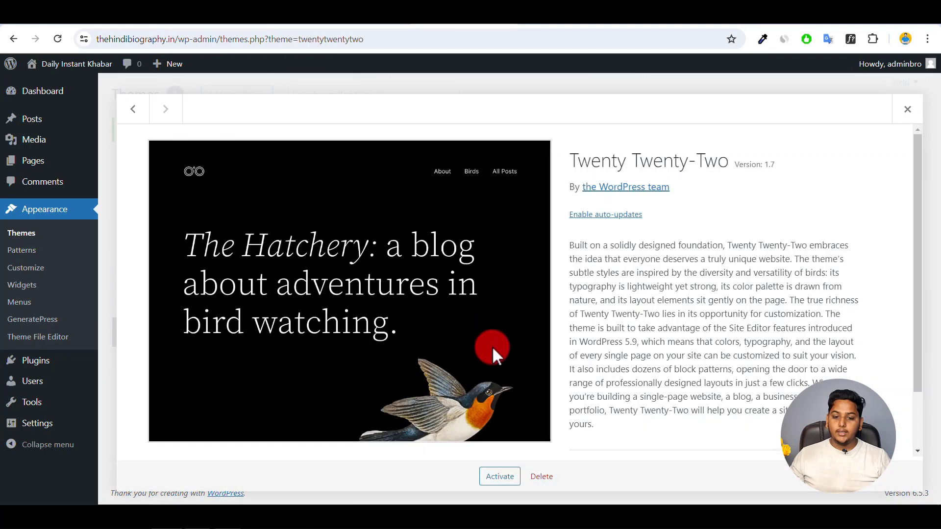
pyautogui.click(541, 476)
pyautogui.click(525, 139)
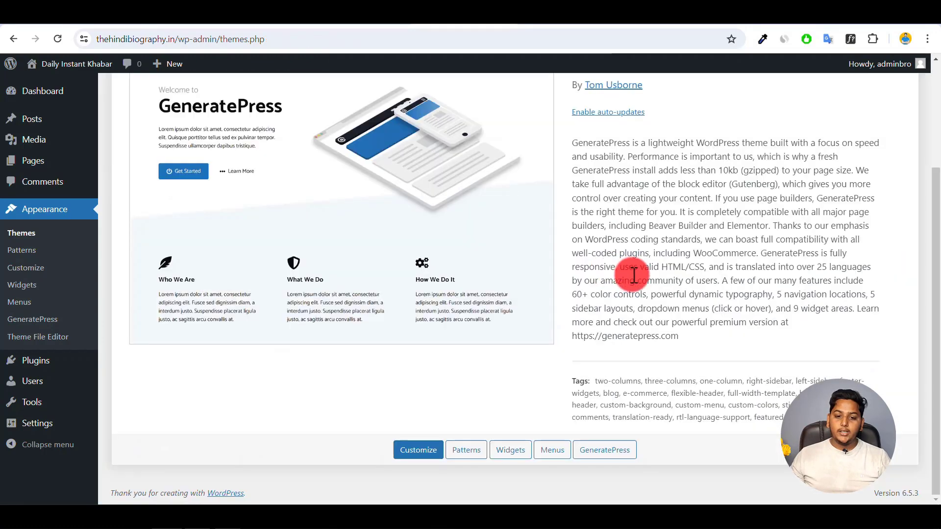
pyautogui.scroll(3, 457, 336)
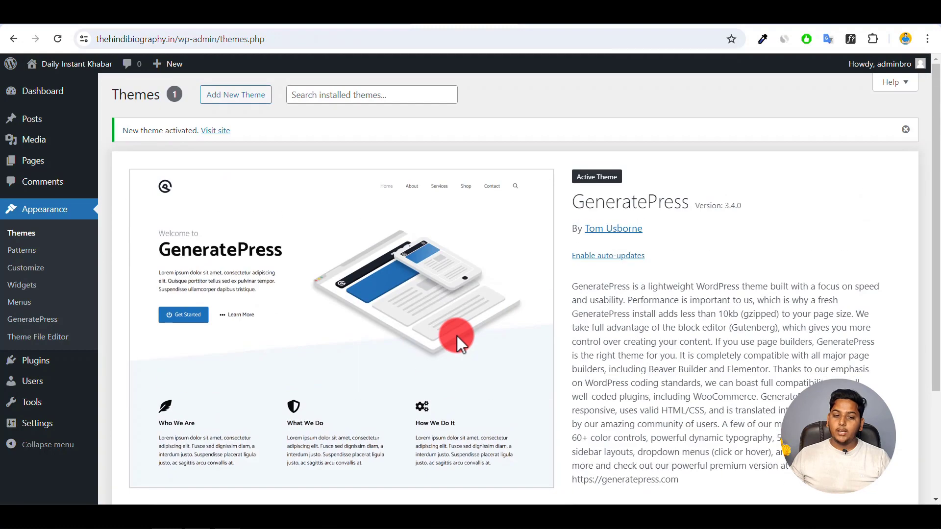
pyautogui.click(47, 162)
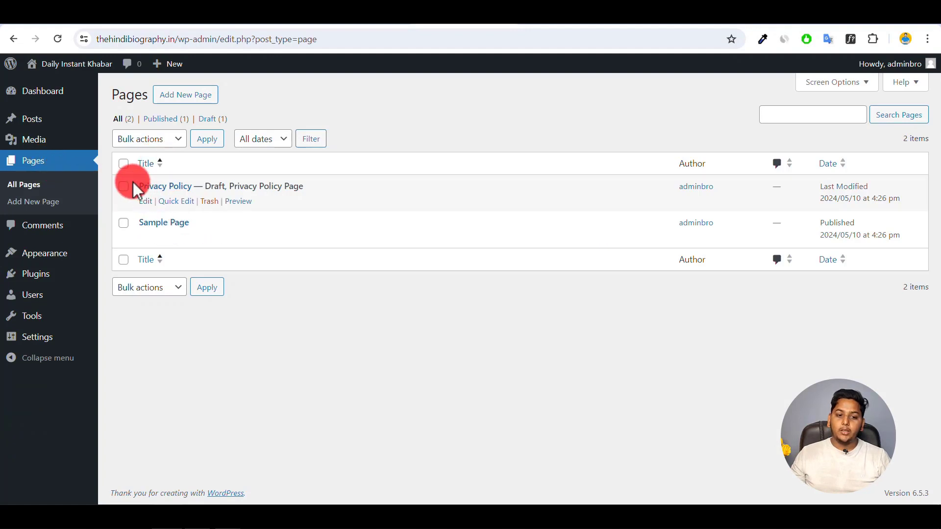
# Bulk-trash both default pages, Privacy Policy and Sample Page, and empty the page trash.
pyautogui.click(123, 163)
pyautogui.click(155, 142)
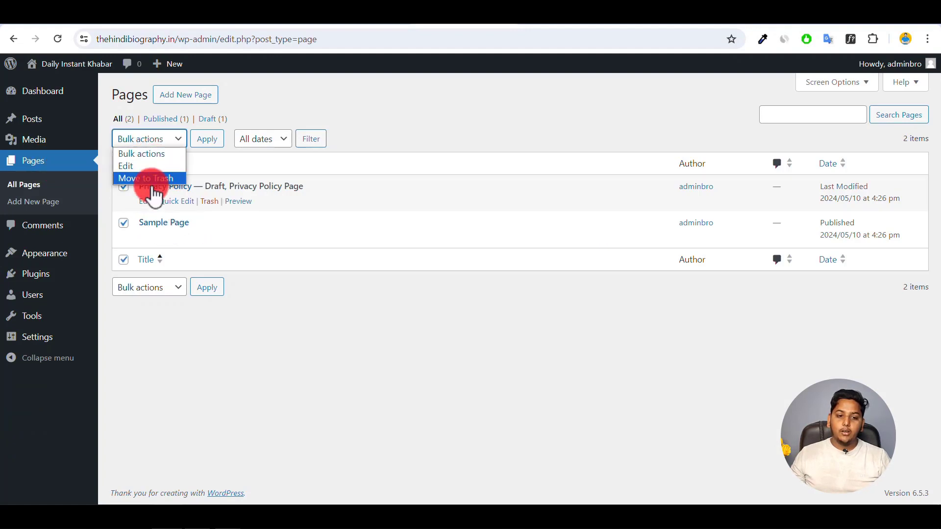
pyautogui.click(140, 177)
pyautogui.click(206, 142)
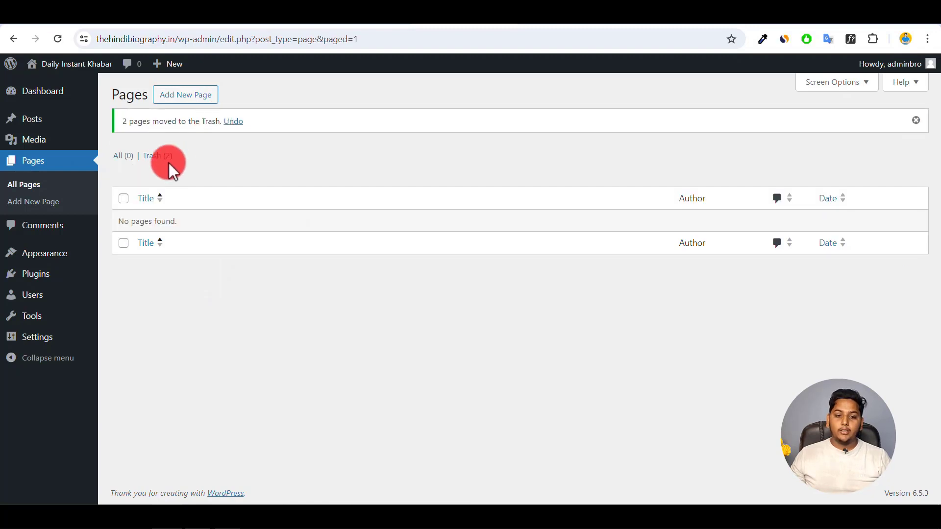
pyautogui.click(153, 157)
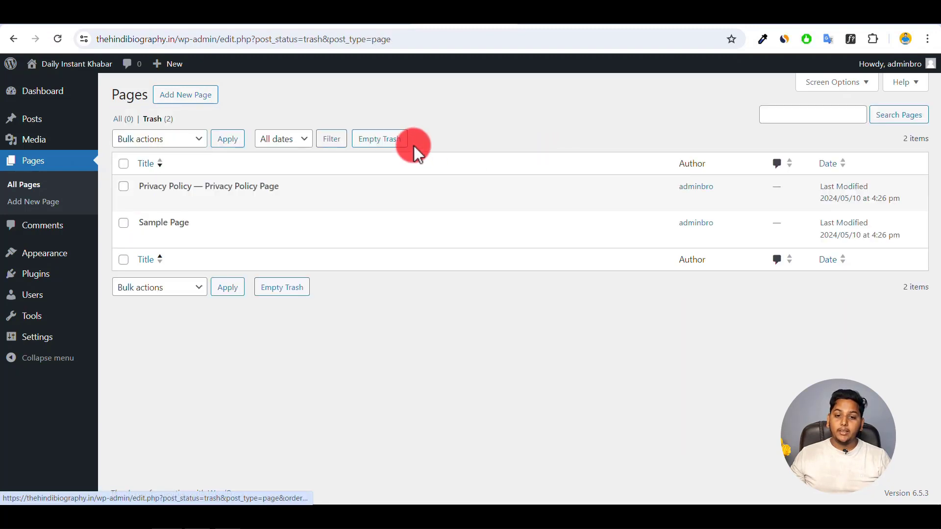
pyautogui.click(377, 146)
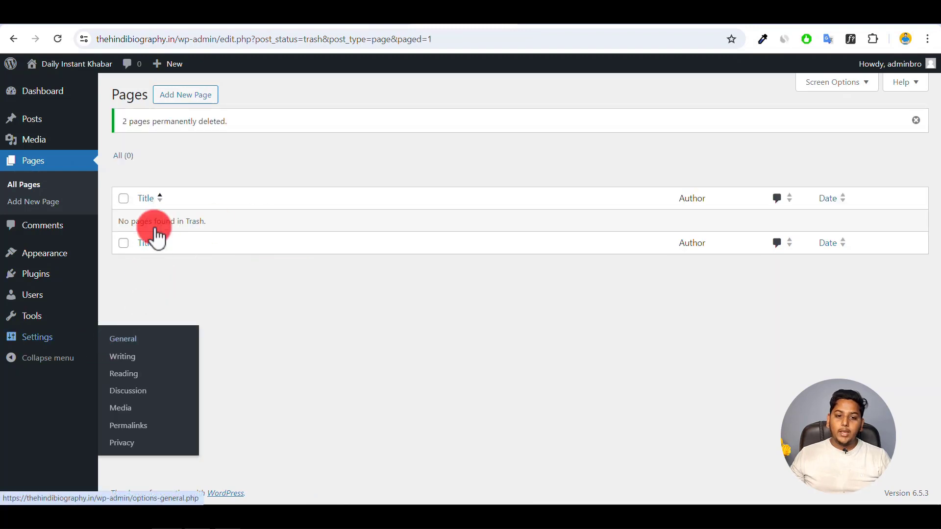
# Return to the WordPress dashboard tab after briefly checking the MindMeister mind map.
pyautogui.click(44, 96)
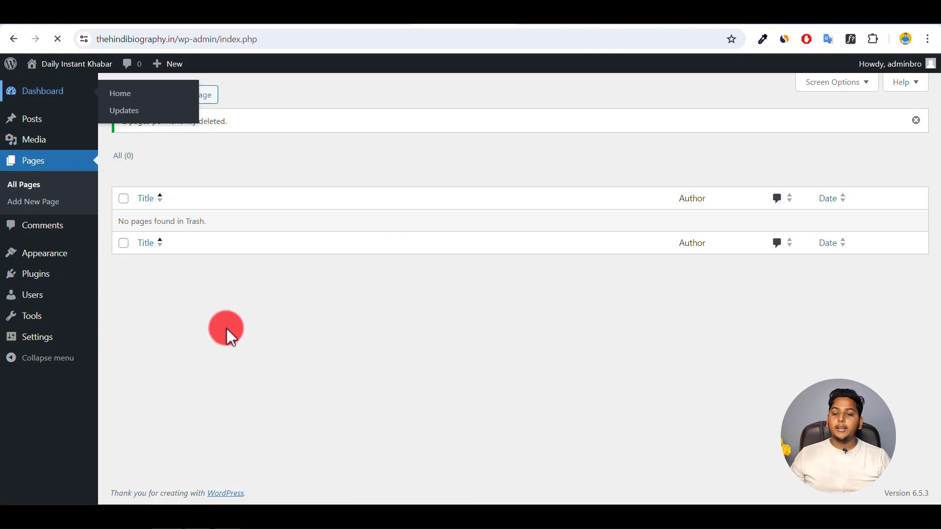
pyautogui.click(159, 24)
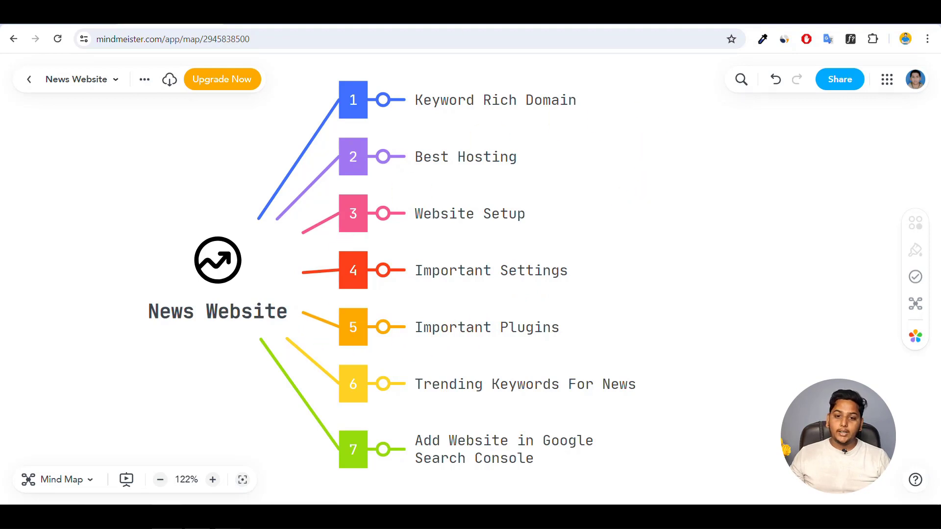
pyautogui.click(465, 23)
# Bulk-delete the Akismet Anti-spam and Hello Dolly plugins from the Plugins list.
pyautogui.moveTo(33, 273)
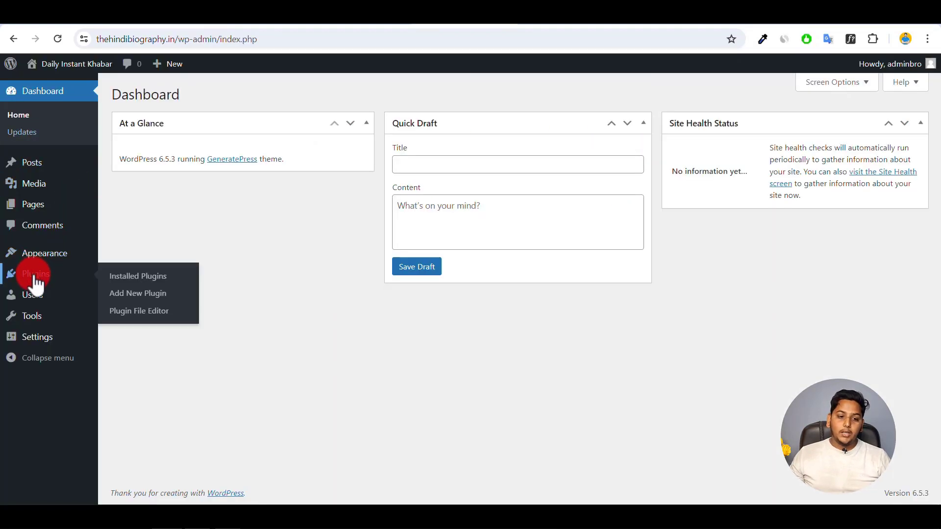
pyautogui.click(34, 277)
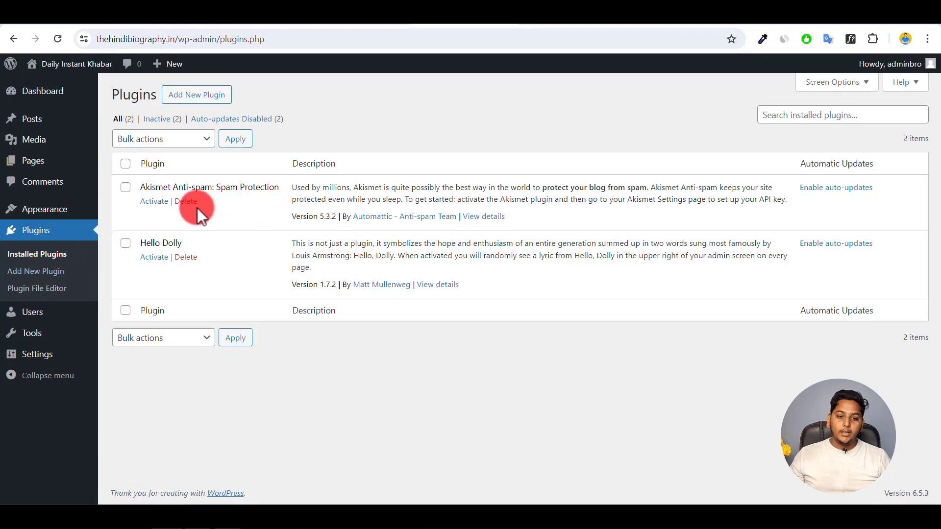
pyautogui.click(126, 189)
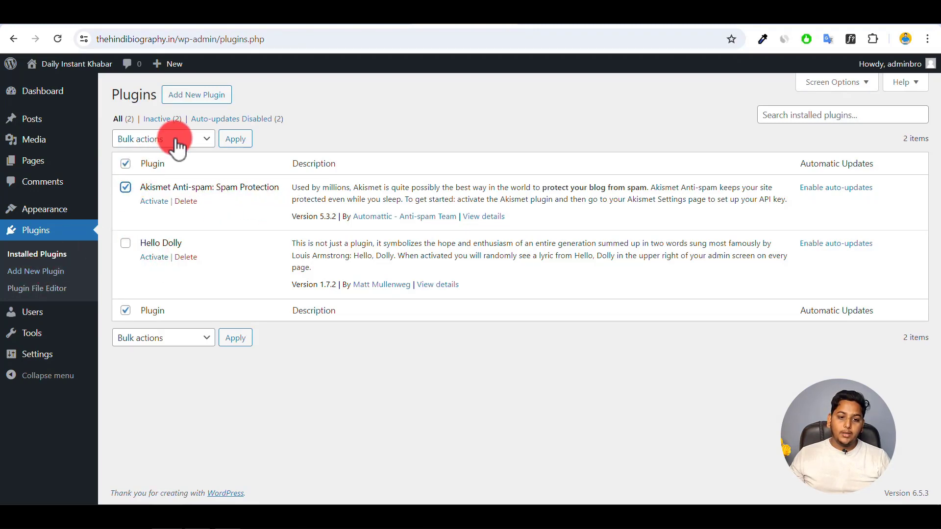
pyautogui.click(126, 245)
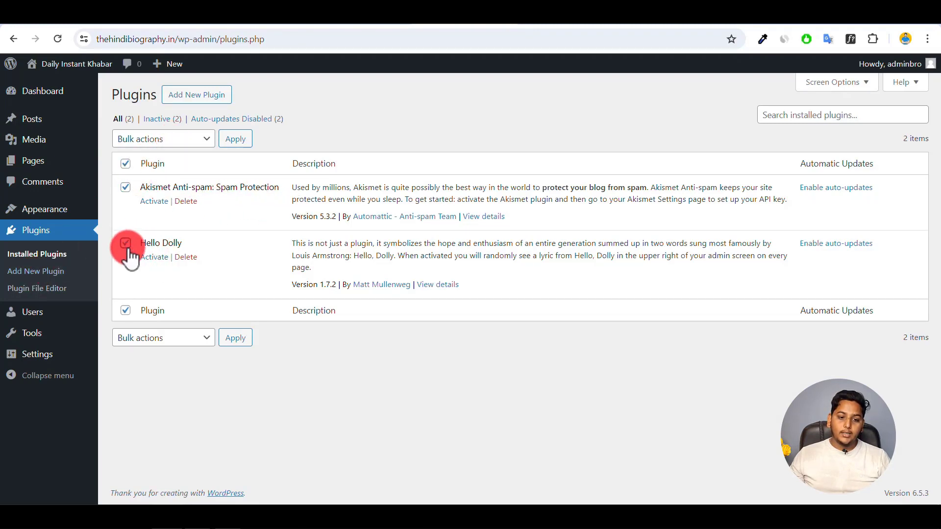
pyautogui.click(186, 139)
pyautogui.click(143, 202)
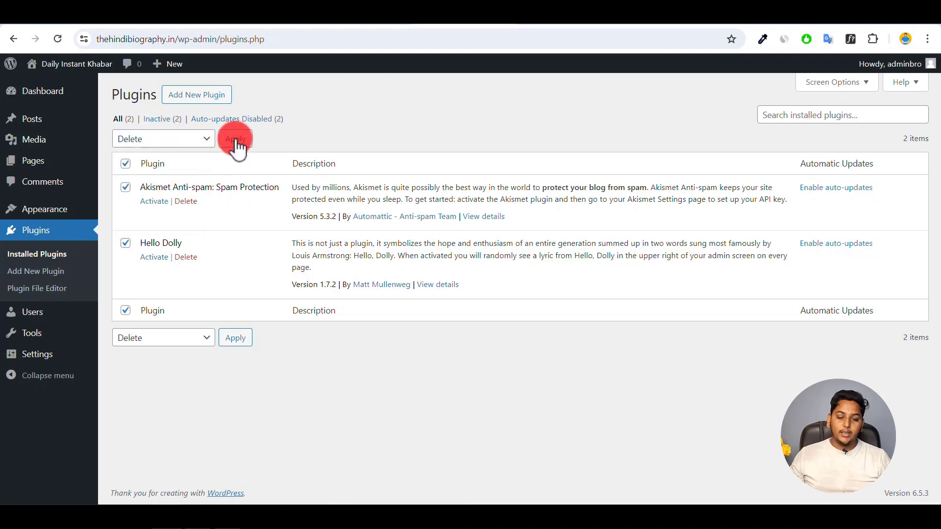
pyautogui.click(234, 142)
pyautogui.click(522, 131)
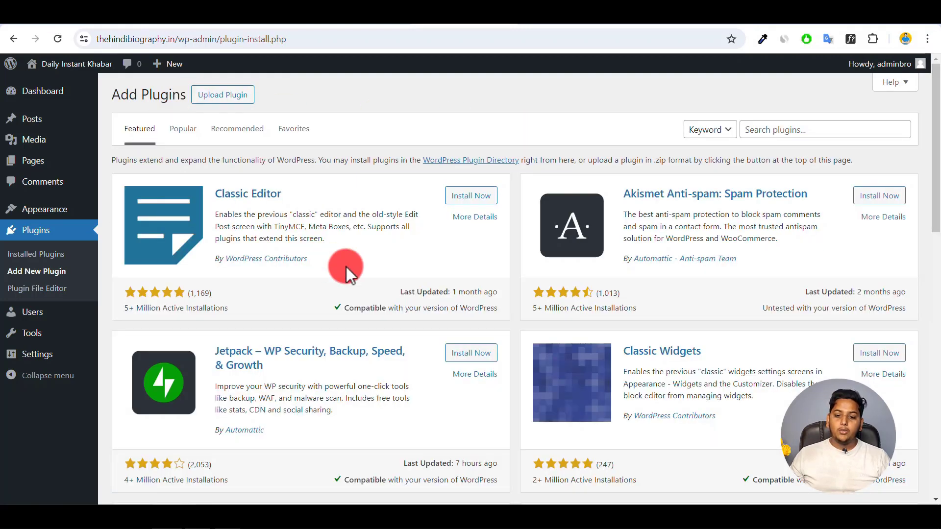
# Search for Rank Math and install Rank Math SEO with AI Best SEO Tools.
pyautogui.click(783, 130)
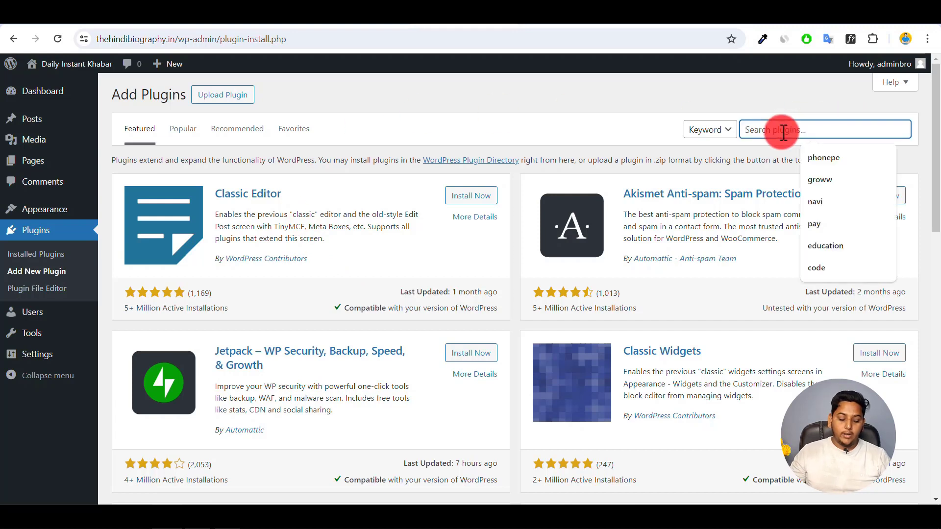
pyautogui.write('Rank math')
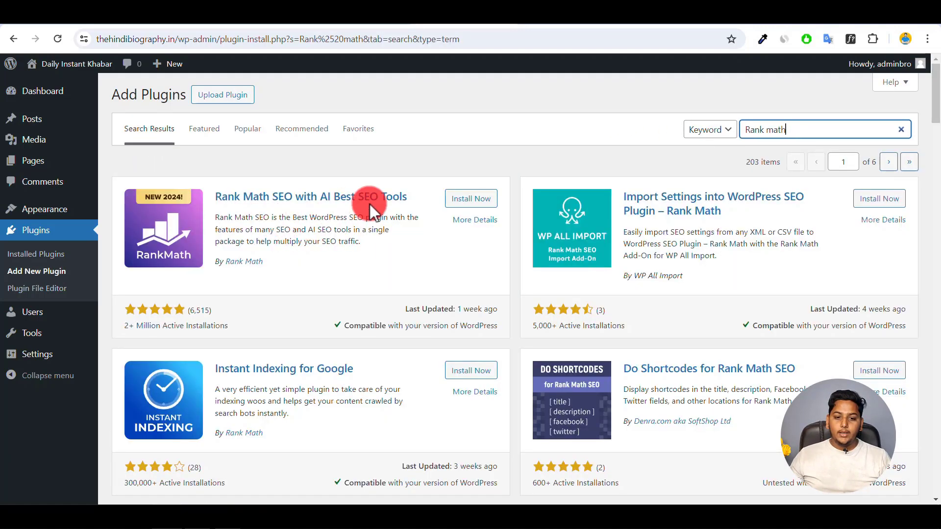
pyautogui.click(470, 200)
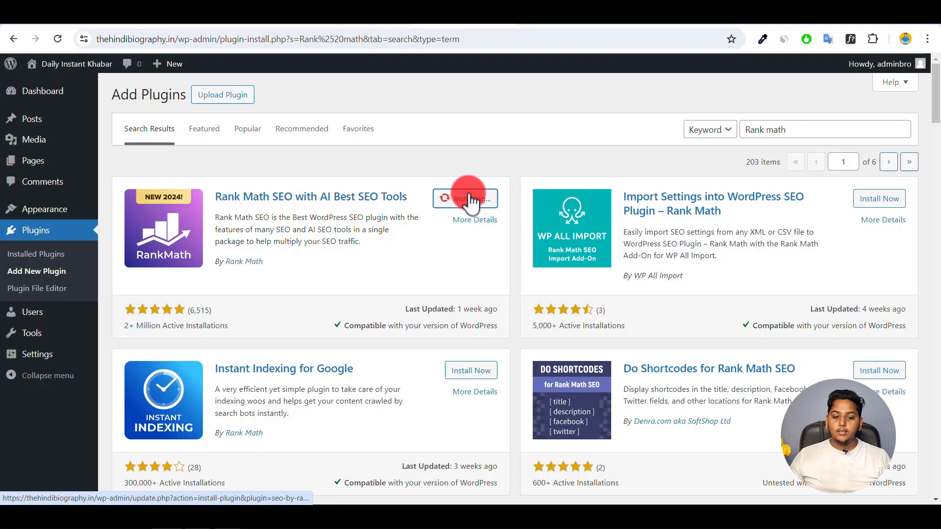
# Search 'wpform' and install Contact Form by WPForms.
pyautogui.moveTo(800, 131); pyautogui.dragTo(722, 142)
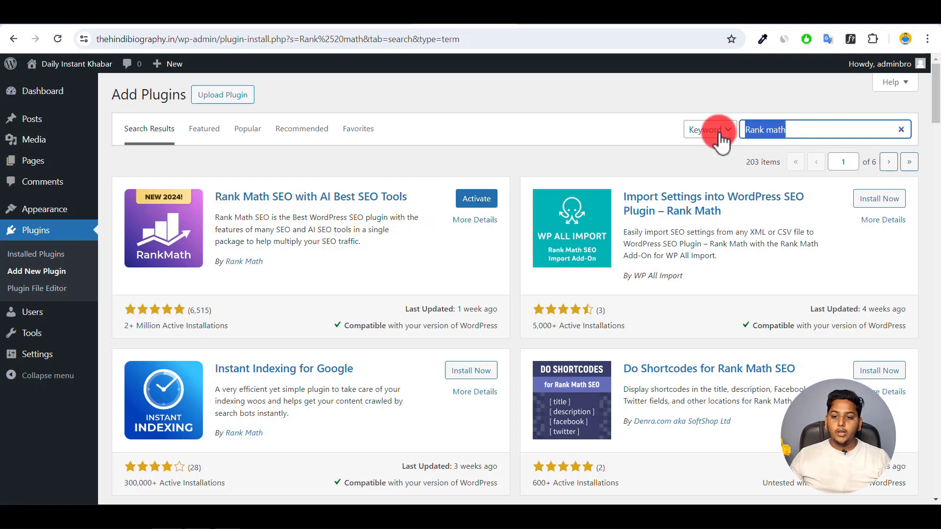
pyautogui.write('wp')
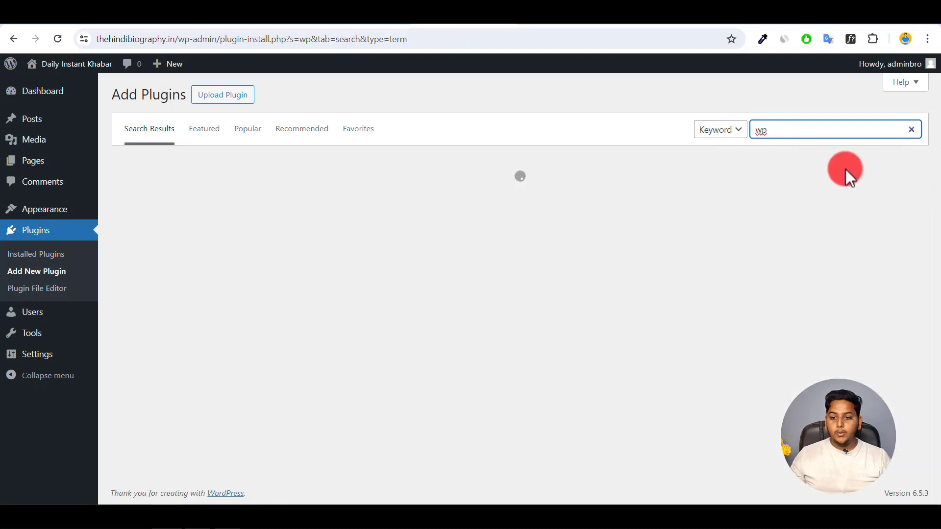
pyautogui.write('f')
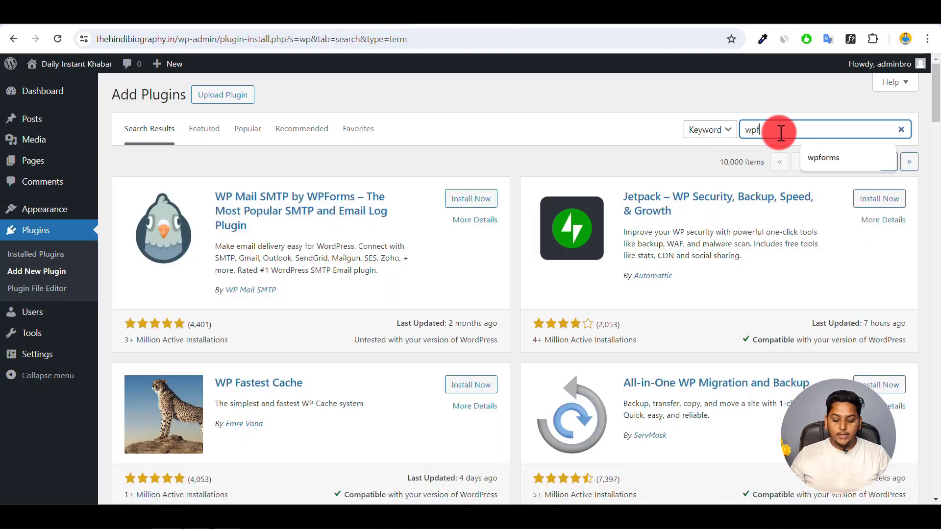
pyautogui.write('o')
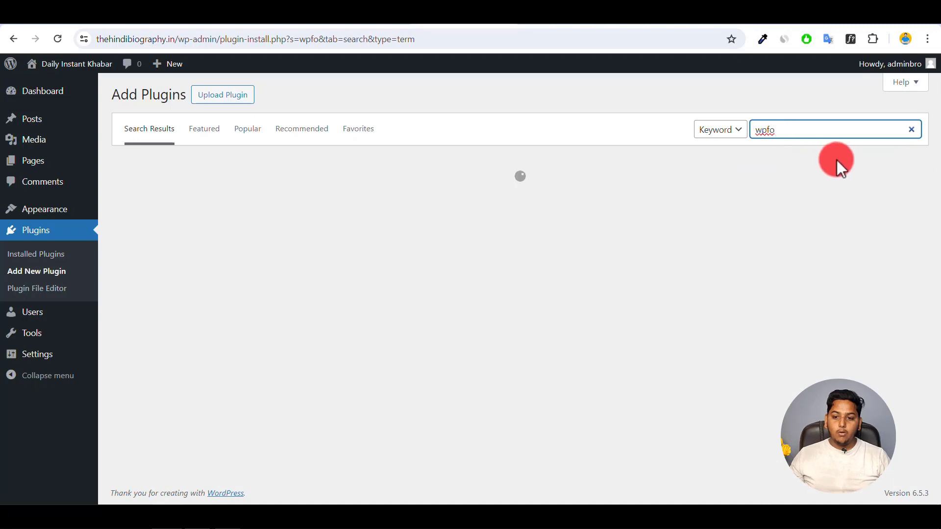
pyautogui.write('rm')
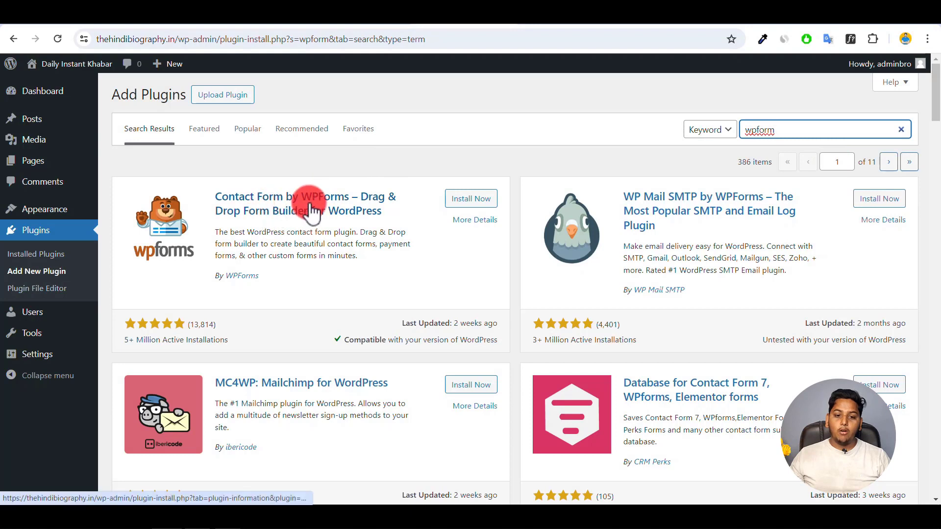
pyautogui.click(471, 200)
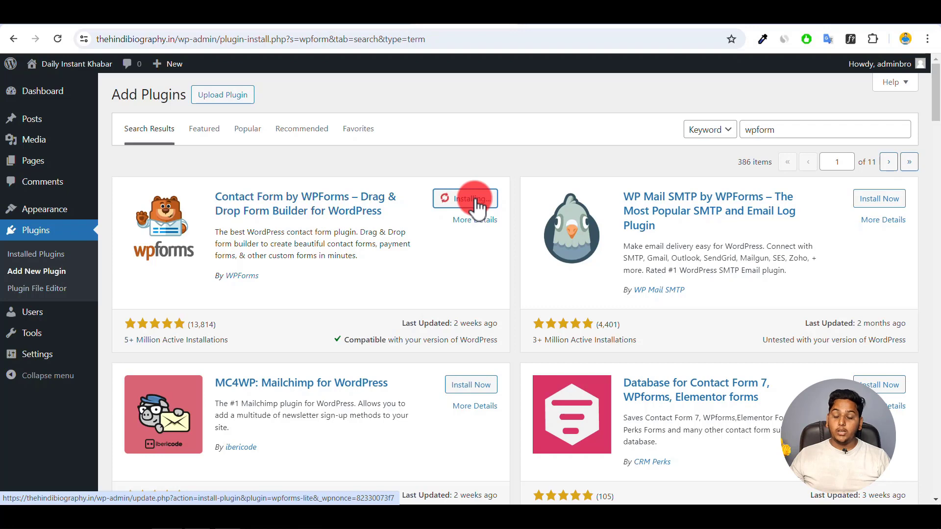
pyautogui.click(777, 129)
# Search 'table of content' and install the LuckyWP Table of Contents plugin.
pyautogui.hotkey('ctrl', 'a')
pyautogui.press('BackSpace')
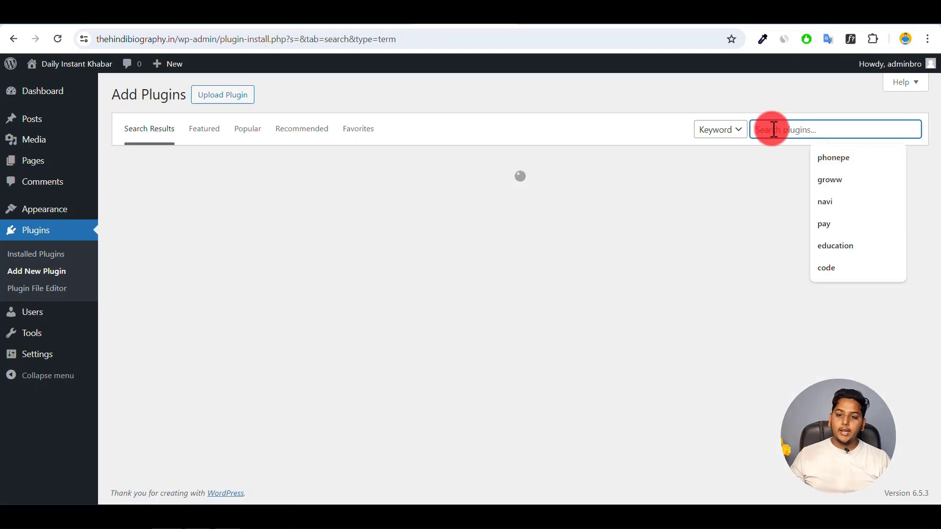
pyautogui.write('table')
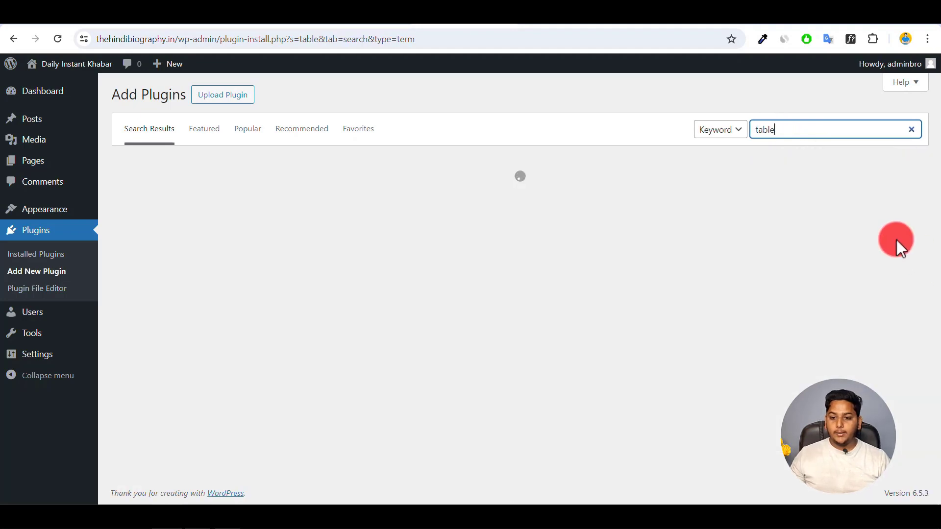
pyautogui.write(' of')
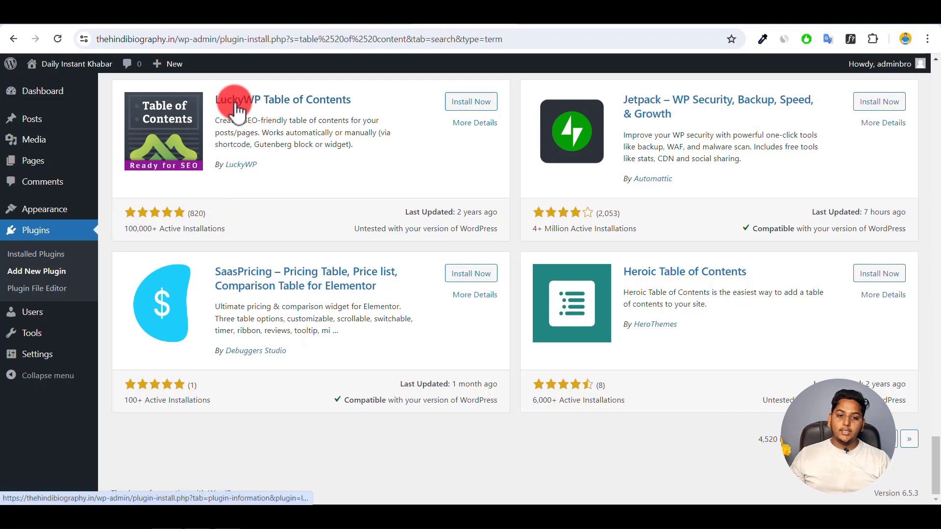
pyautogui.click(477, 103)
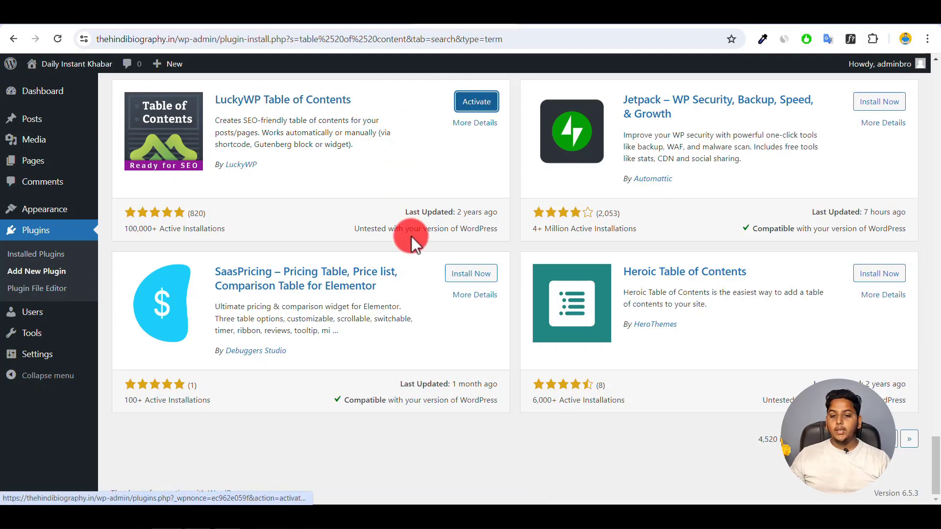
pyautogui.scroll(20, 411, 236)
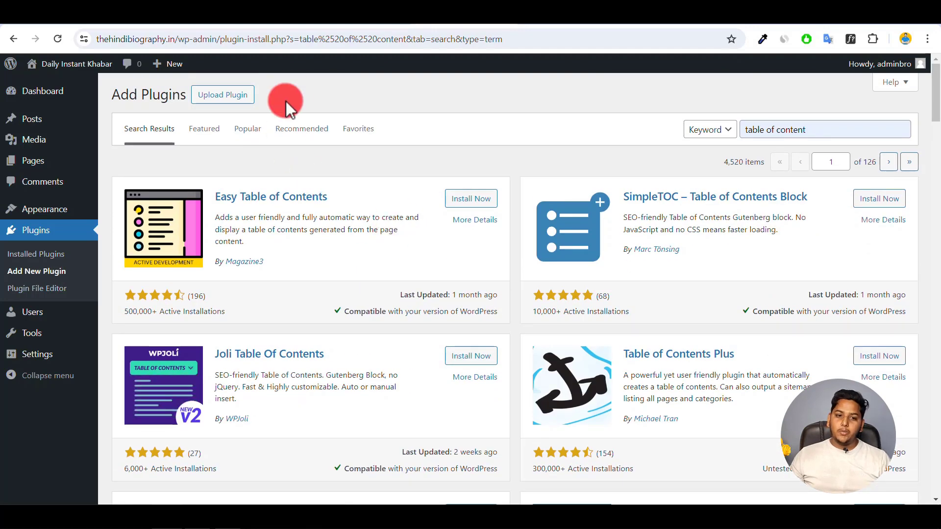
# Upload gp-premium-2.4.0.zip from Downloads and install it as a plugin.
pyautogui.click(228, 99)
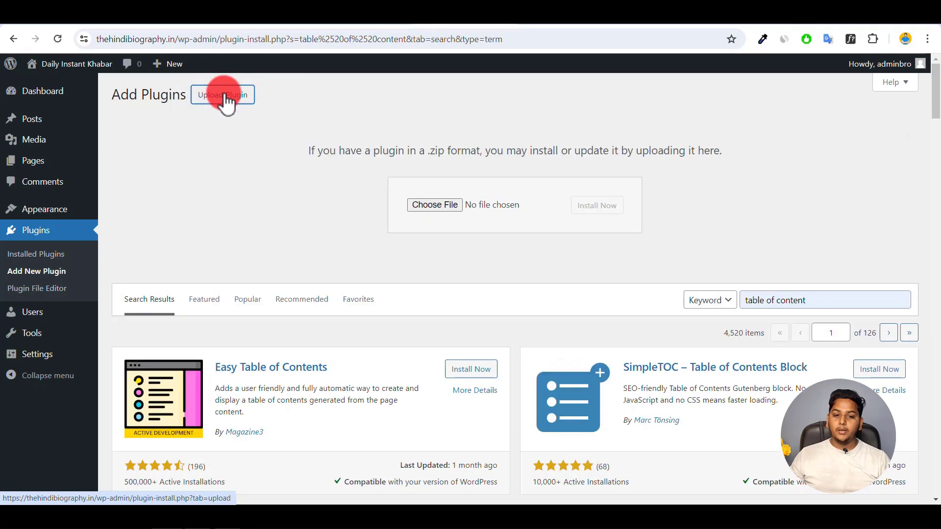
pyautogui.click(435, 206)
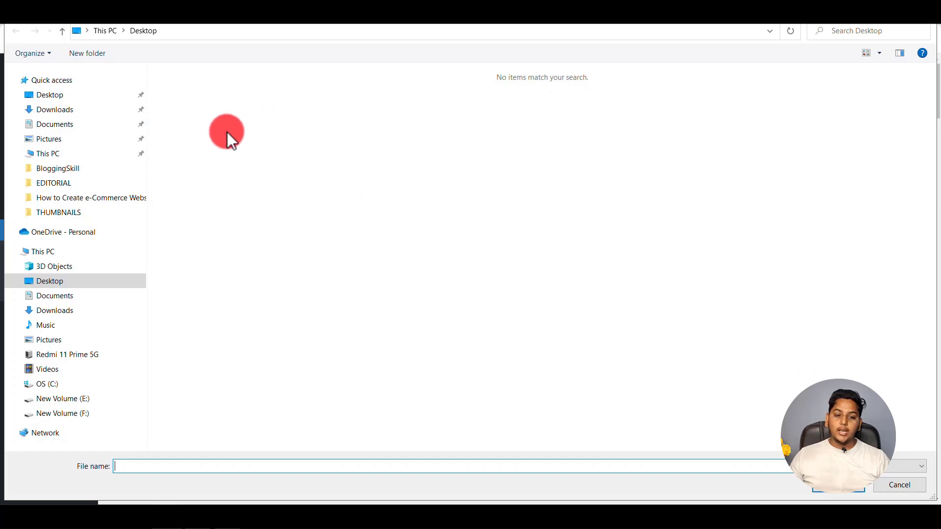
pyautogui.click(57, 112)
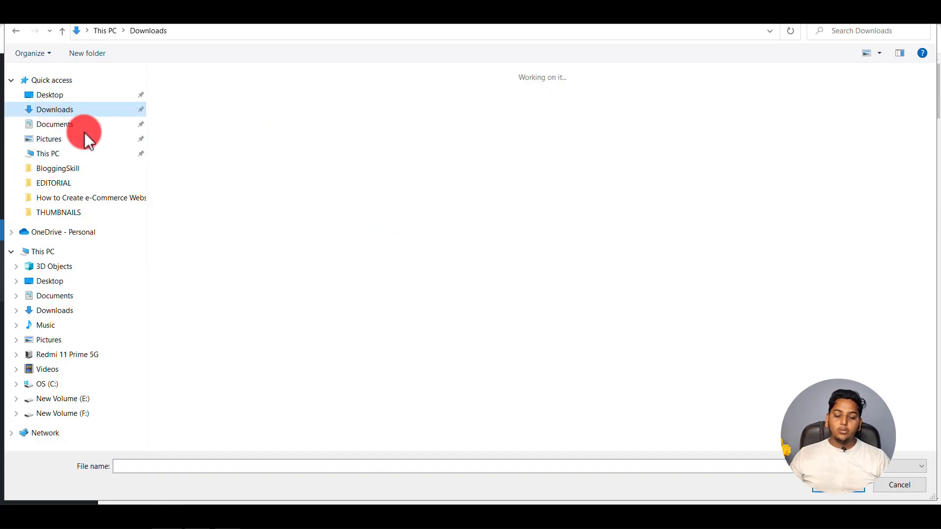
pyautogui.click(328, 208)
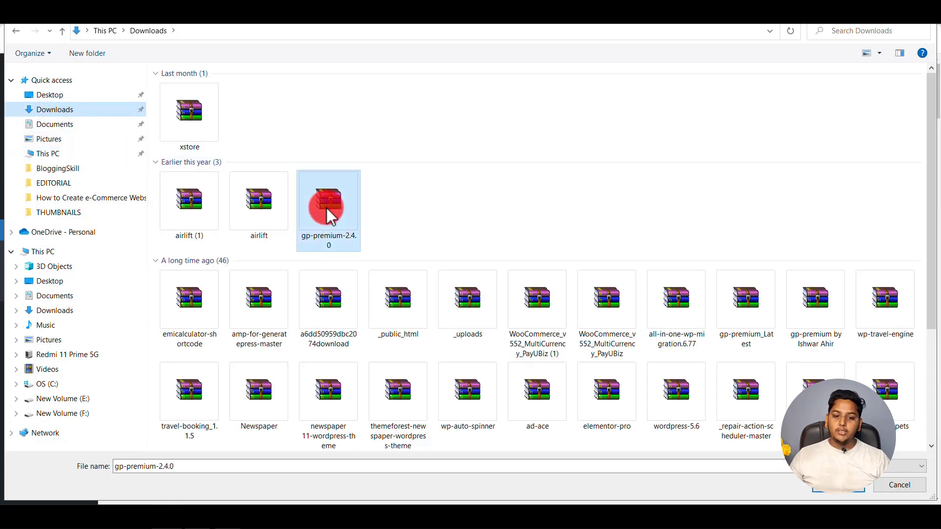
pyautogui.doubleClick(328, 209)
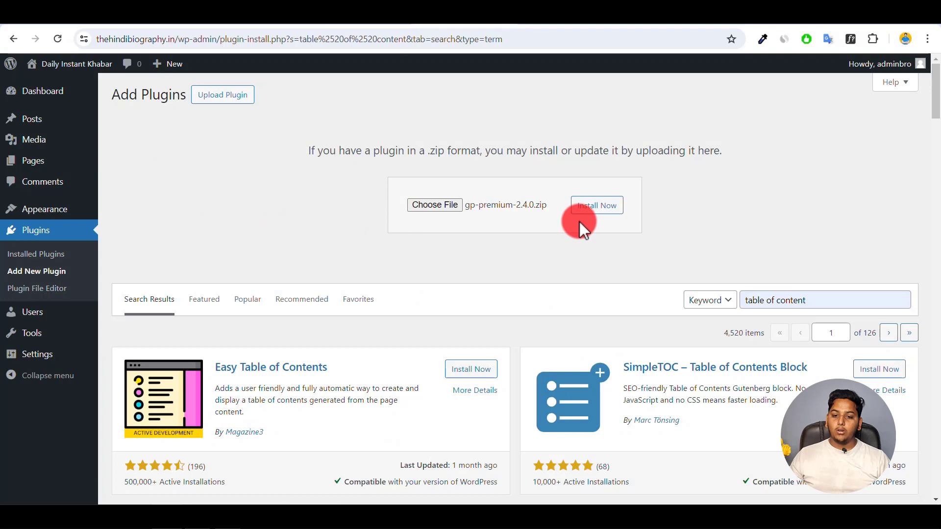
pyautogui.click(605, 214)
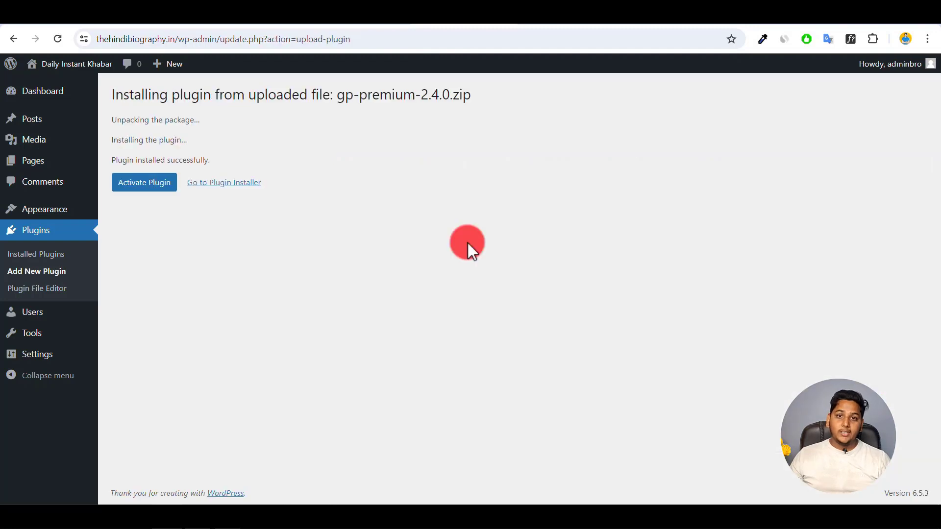
# Activate the GP Premium, LuckyWP Table of Contents and WPForms Lite plugins.
pyautogui.click(142, 189)
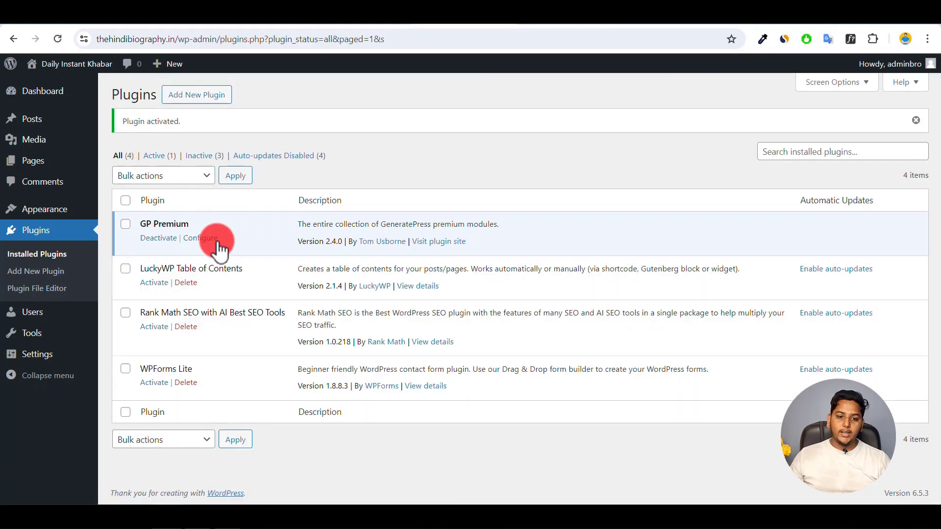
pyautogui.click(153, 284)
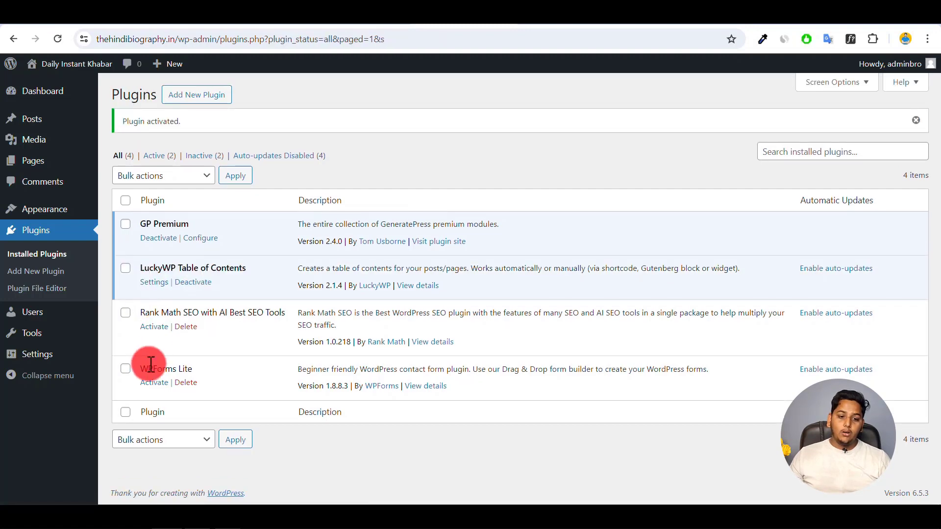
pyautogui.click(153, 383)
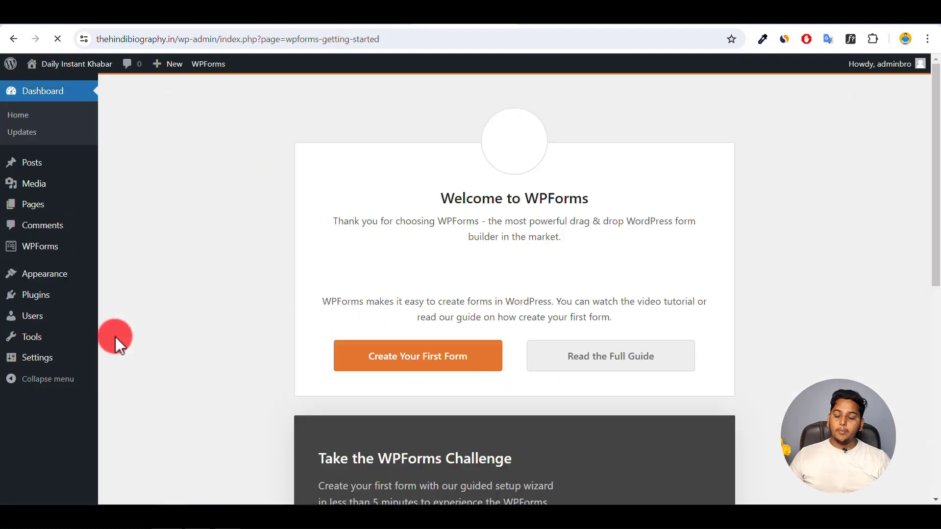
# Activate Rank Math SEO from the Installed Plugins list.
pyautogui.scroll(-20, 451, 339)
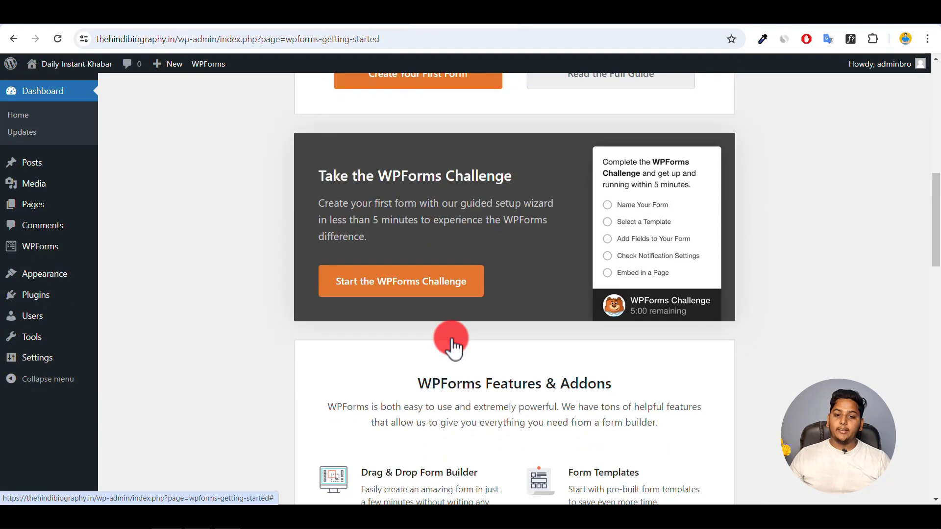
pyautogui.scroll(9, 451, 338)
pyautogui.scroll(10, 452, 338)
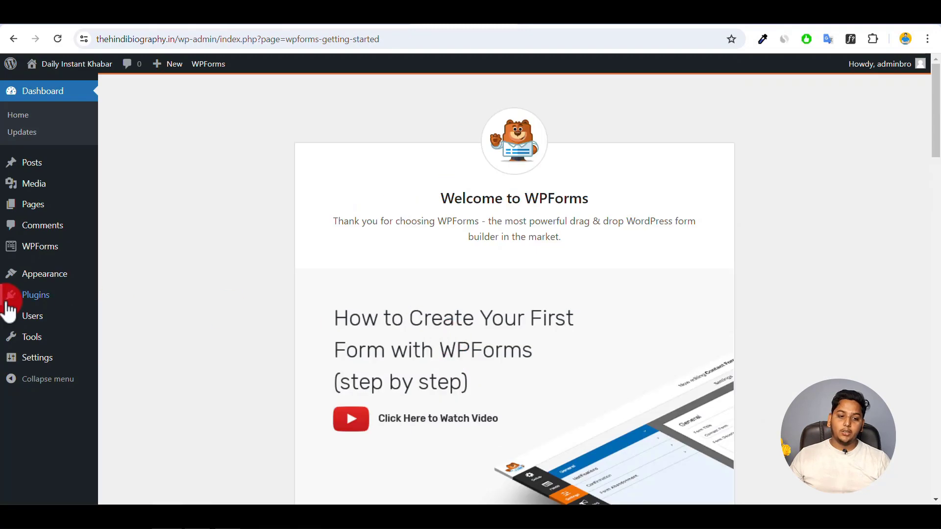
pyautogui.click(36, 296)
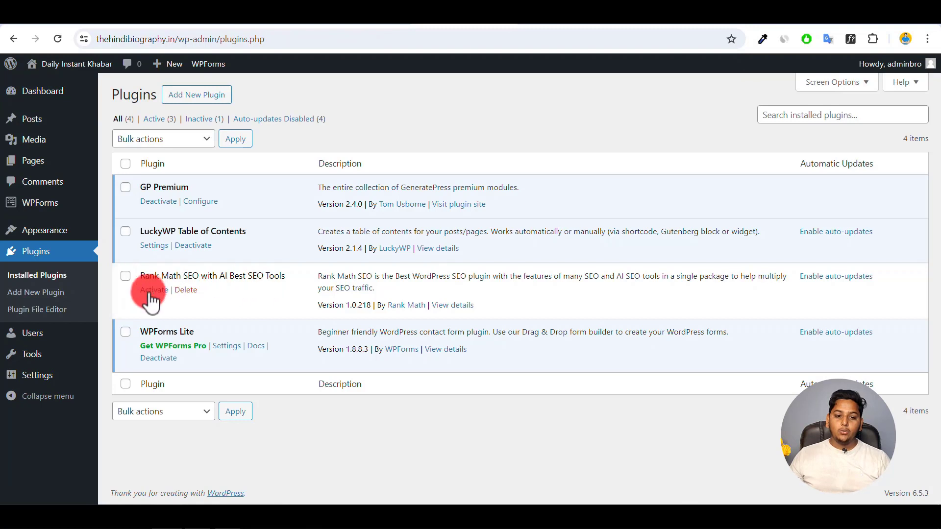
pyautogui.click(156, 290)
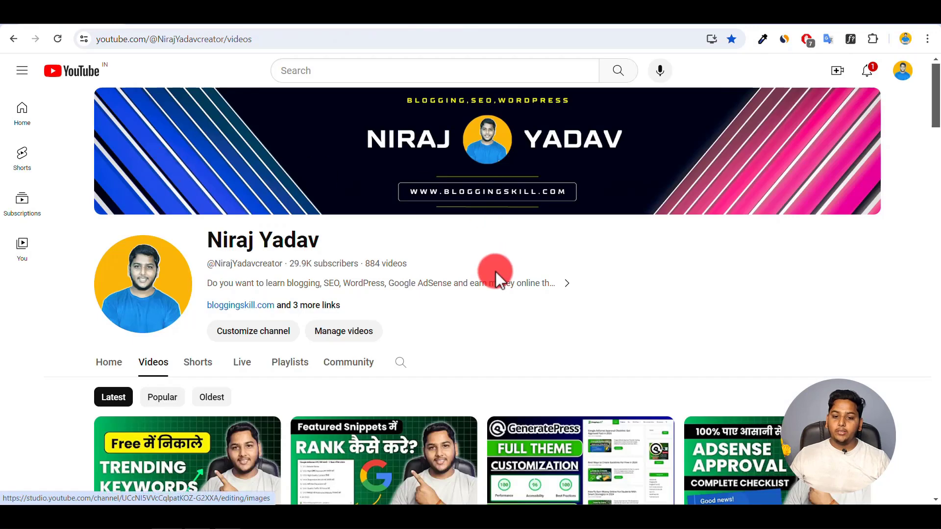
# Search the YouTube channel's videos for 'rank math'.
pyautogui.click(400, 362)
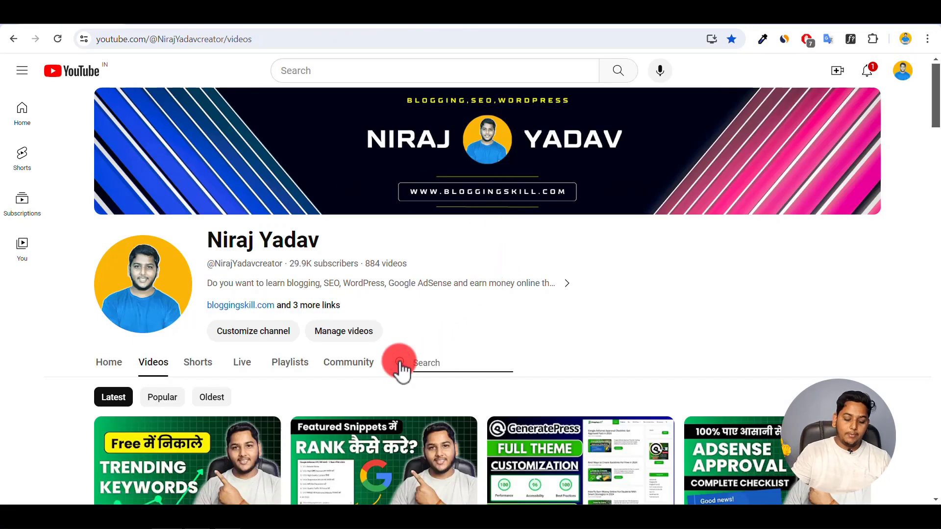
pyautogui.write('rank math')
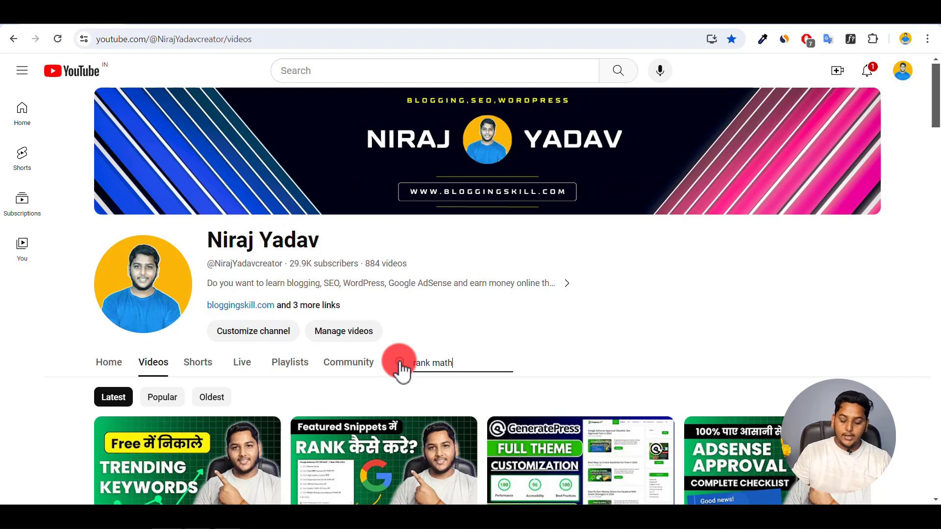
pyautogui.press('Return')
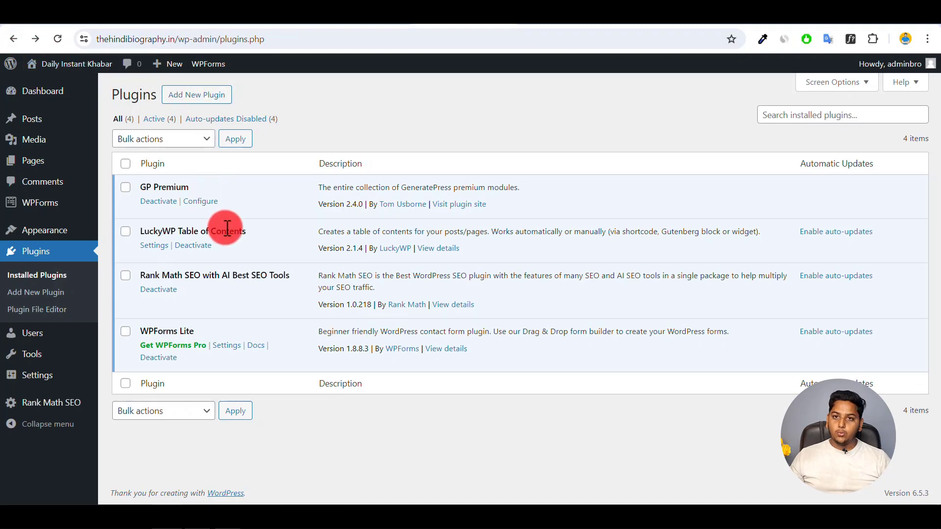
# Activate the Site Library module in GeneratePress settings and reload the page.
pyautogui.moveTo(43, 234)
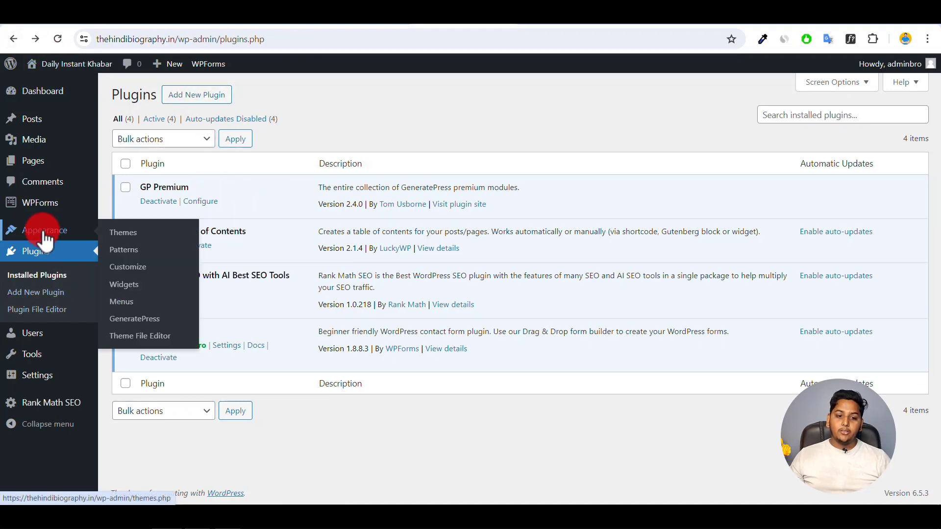
pyautogui.click(133, 321)
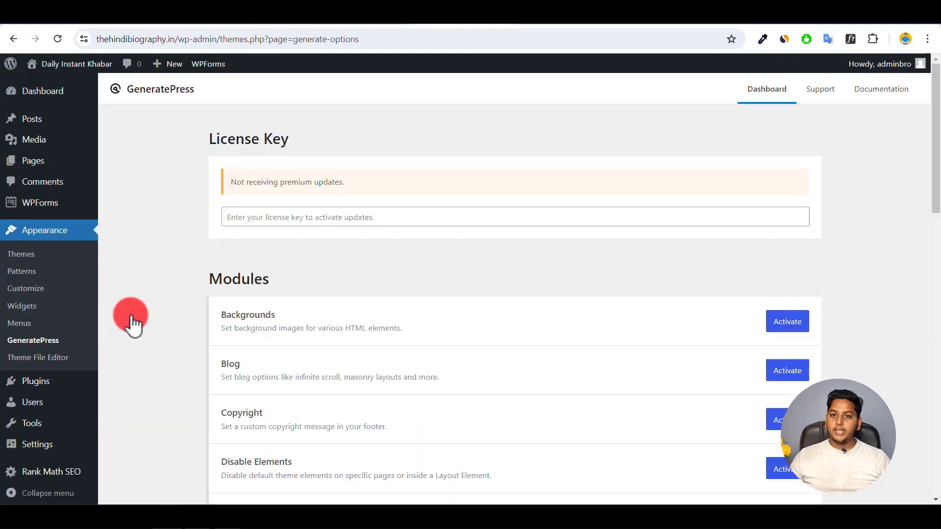
pyautogui.scroll(-5, 505, 316)
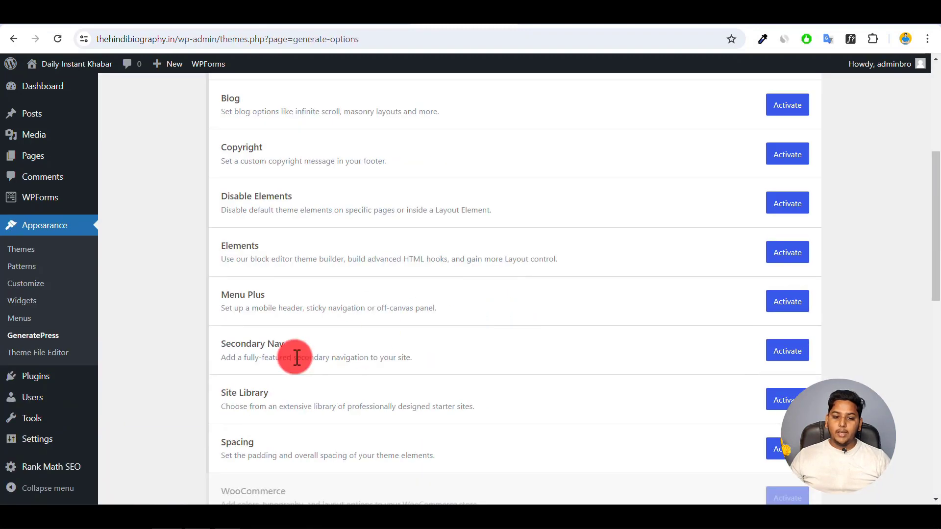
pyautogui.click(789, 399)
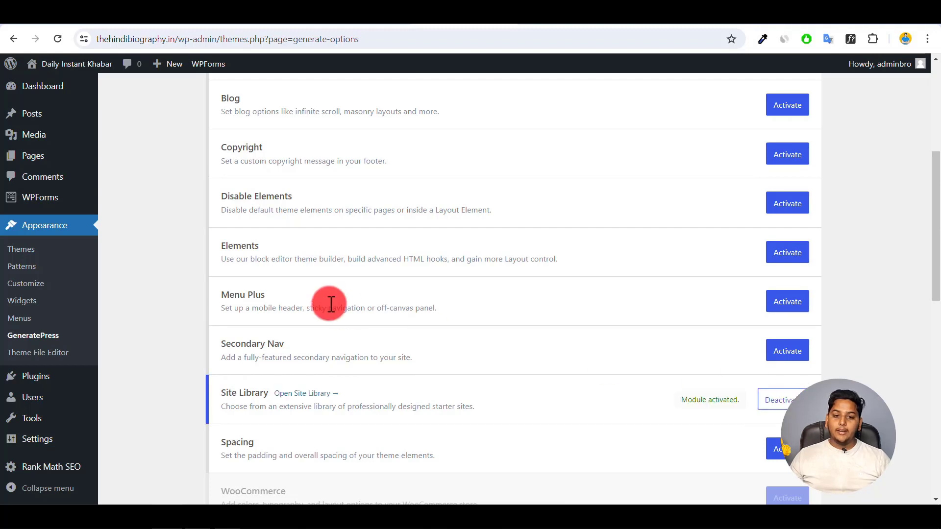
pyautogui.scroll(5, 328, 298)
pyautogui.click(56, 39)
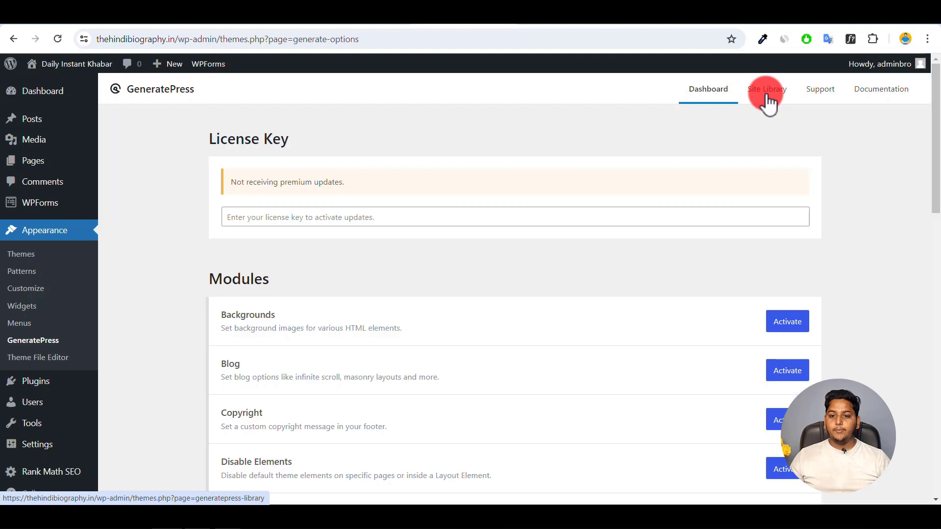
# Browse the GeneratePress Site Library and preview the 'Info' starter site.
pyautogui.click(774, 98)
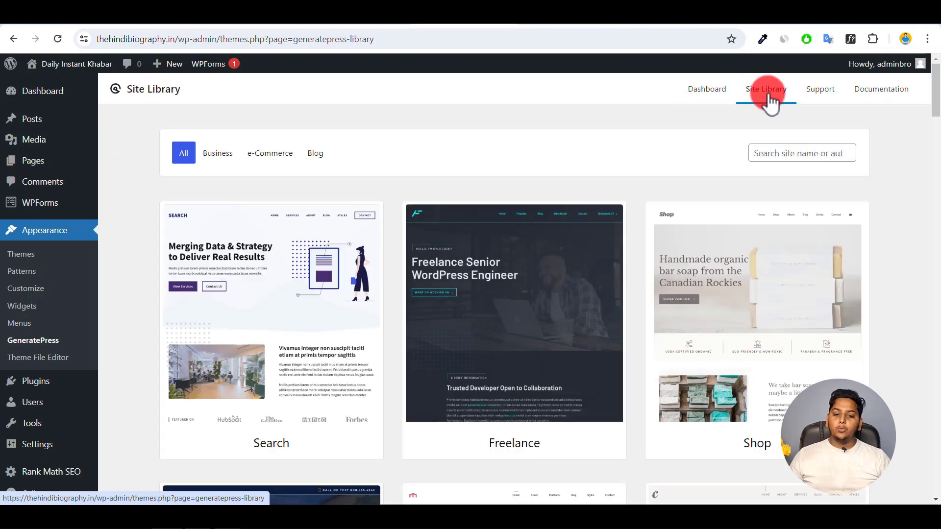
pyautogui.scroll(-5, 595, 301)
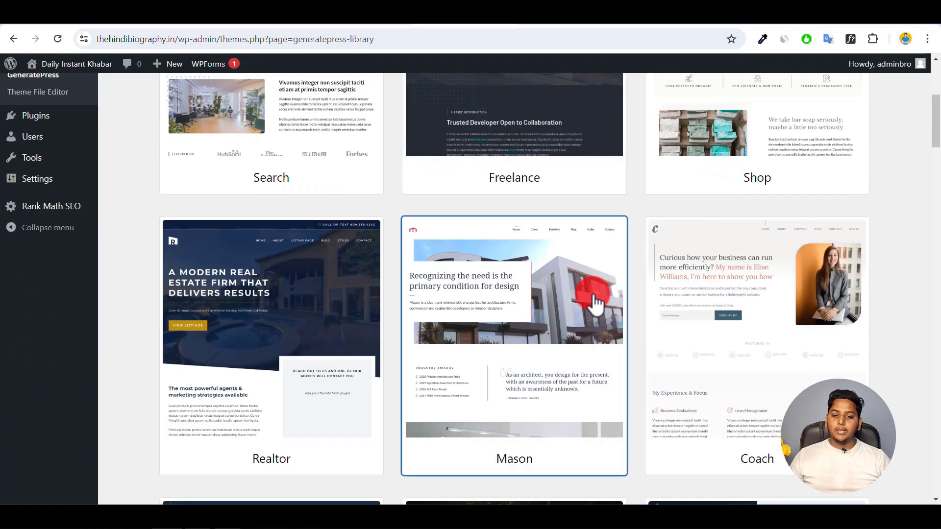
pyautogui.scroll(-5, 596, 301)
pyautogui.scroll(-5, 595, 301)
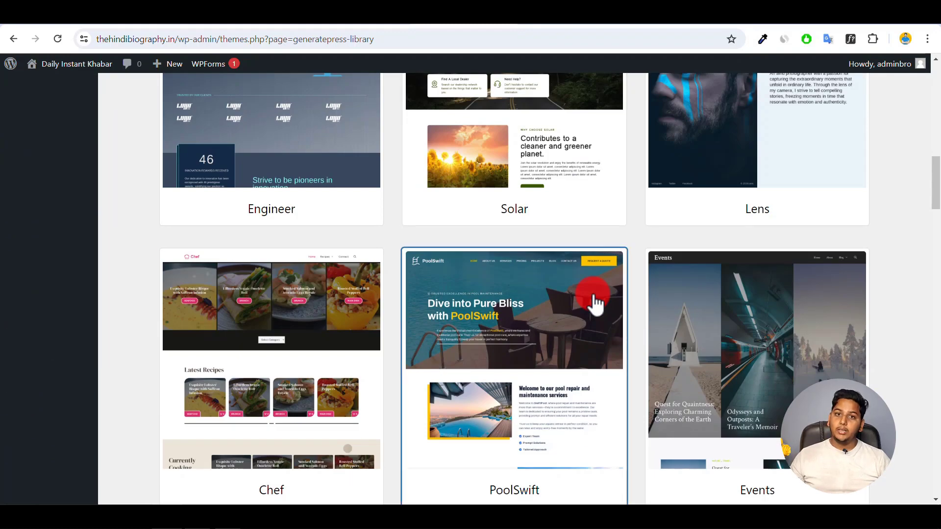
pyautogui.scroll(-8, 596, 301)
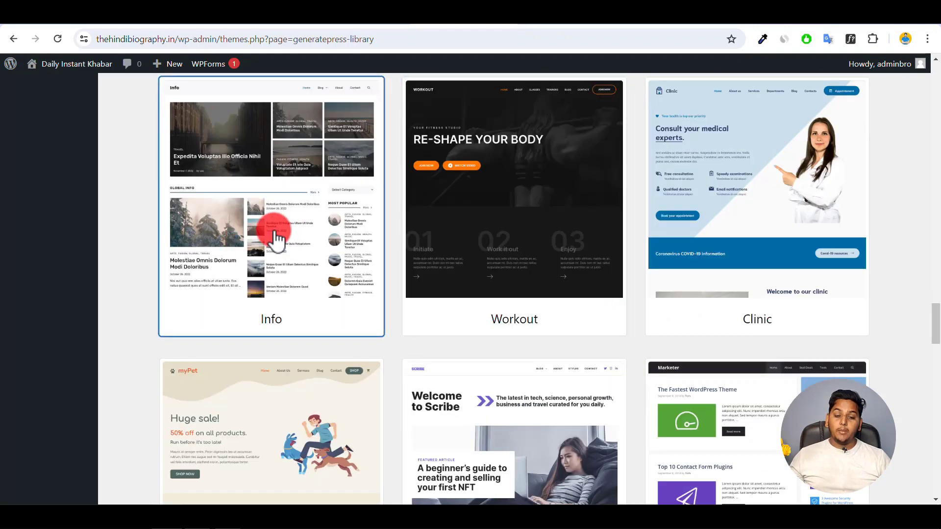
pyautogui.click(260, 229)
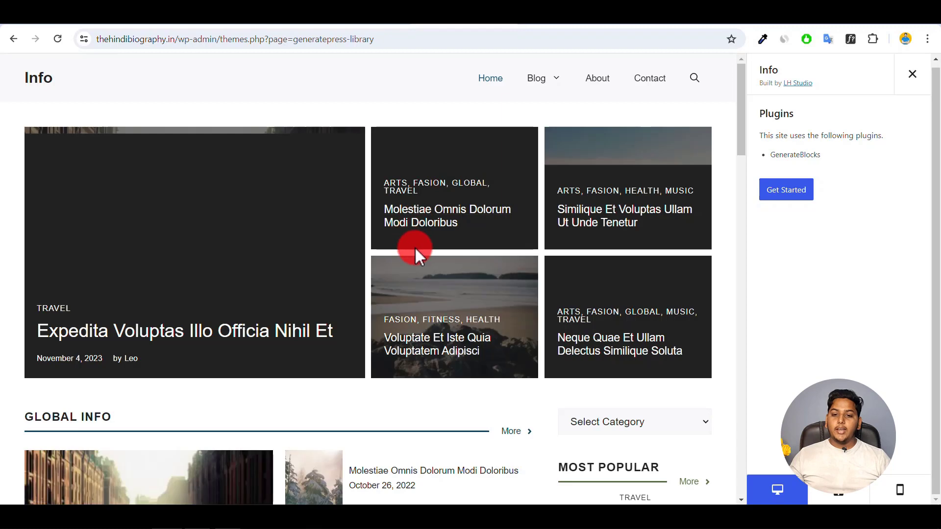
# Import the Info starter site with theme options and demo content, then view it in a new tab.
pyautogui.click(786, 190)
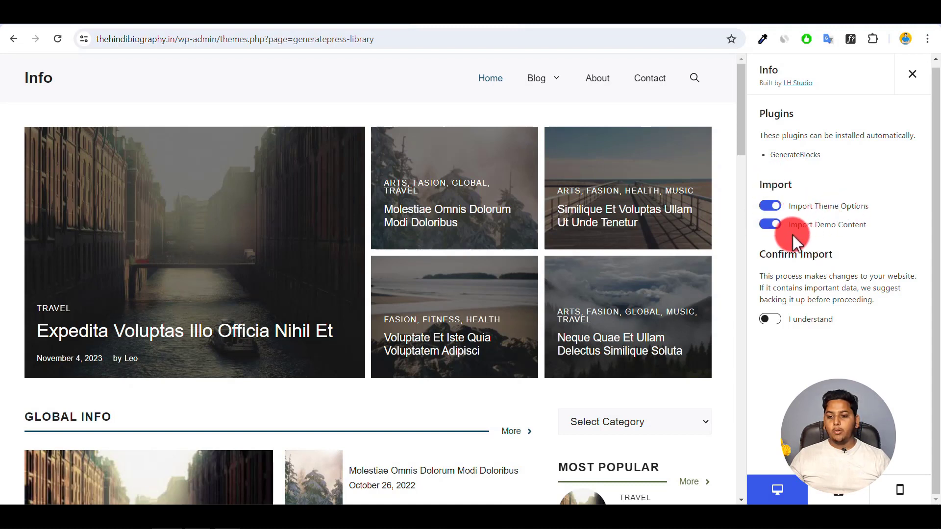
pyautogui.click(773, 320)
pyautogui.click(786, 358)
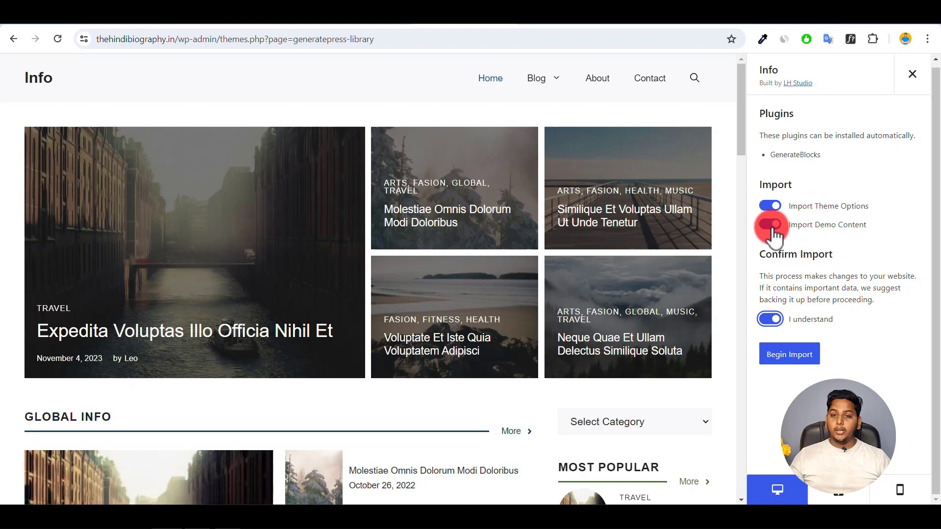
pyautogui.click(797, 362)
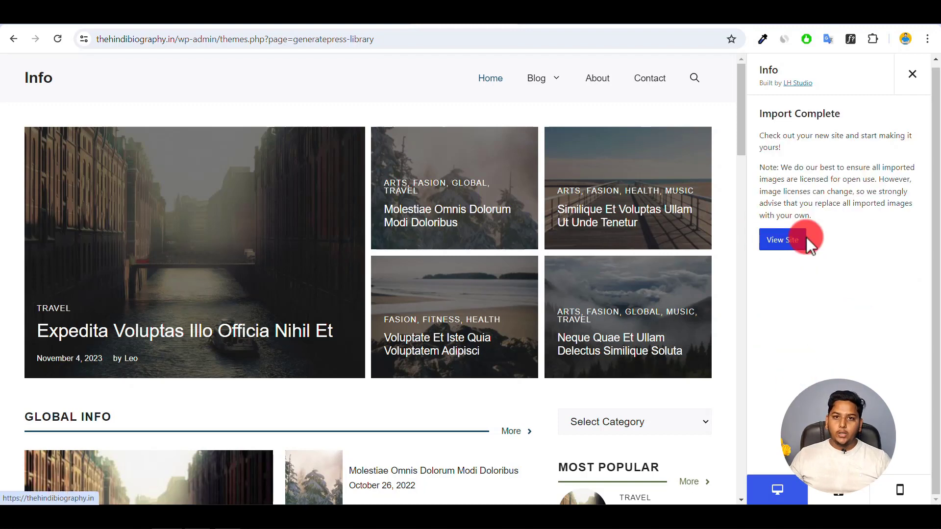
pyautogui.rightClick(782, 248)
pyautogui.click(706, 248)
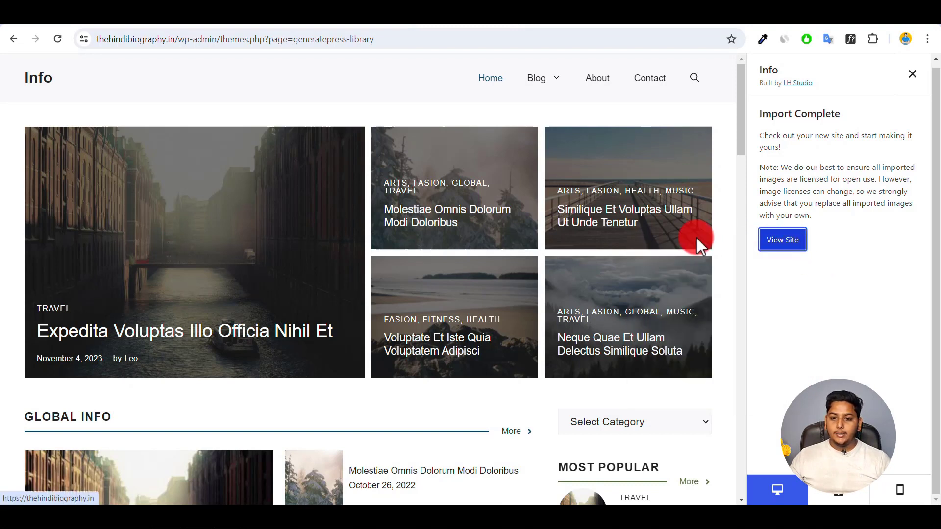
pyautogui.click(487, 21)
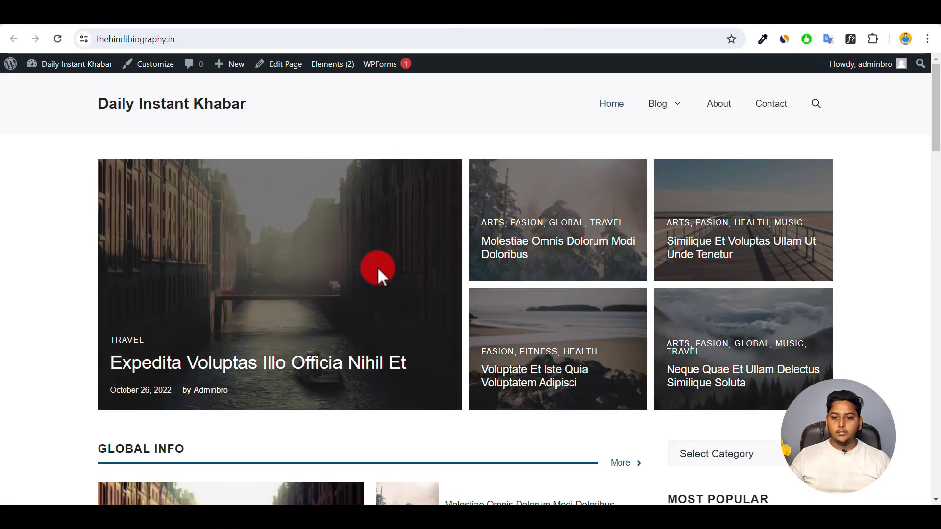
pyautogui.scroll(-5, 379, 266)
pyautogui.scroll(-10, 378, 266)
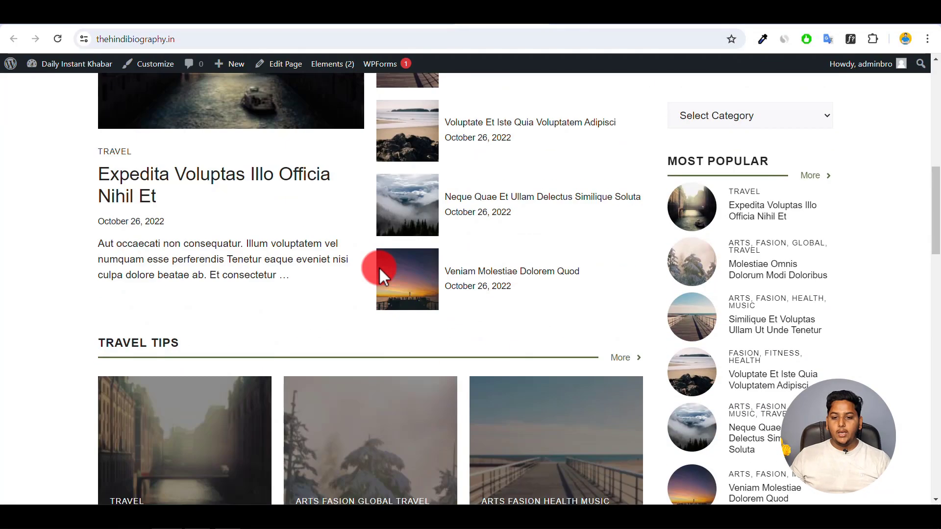
pyautogui.scroll(-5, 379, 267)
pyautogui.scroll(-10, 379, 268)
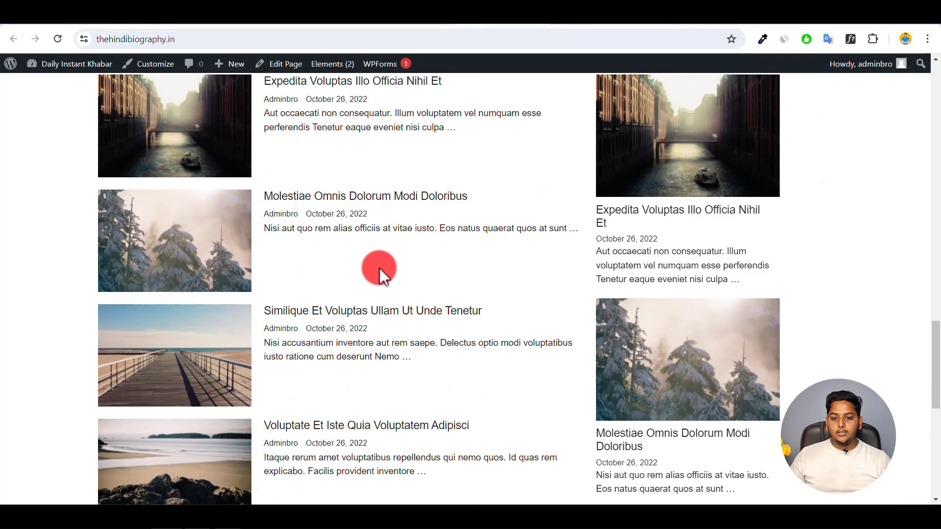
pyautogui.scroll(-4, 379, 268)
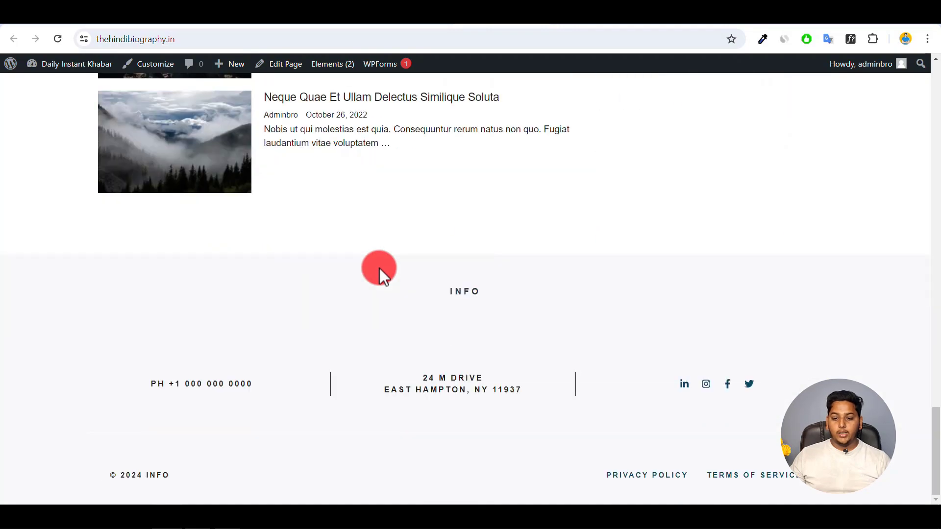
pyautogui.scroll(20, 380, 268)
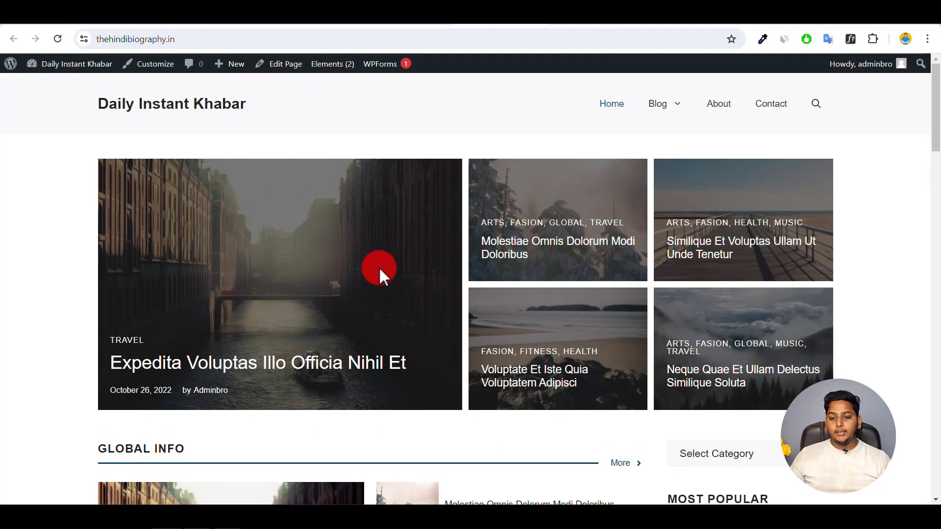
pyautogui.click(347, 364)
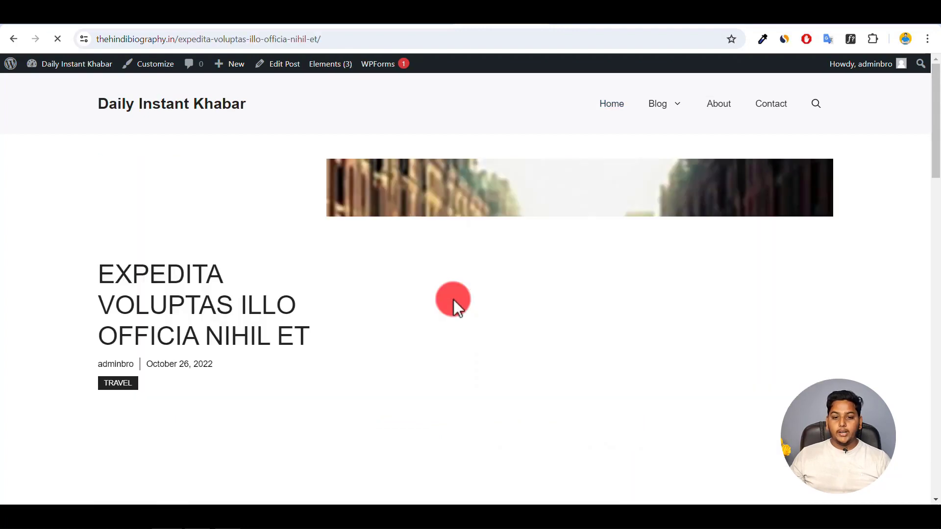
pyautogui.scroll(-20, 453, 298)
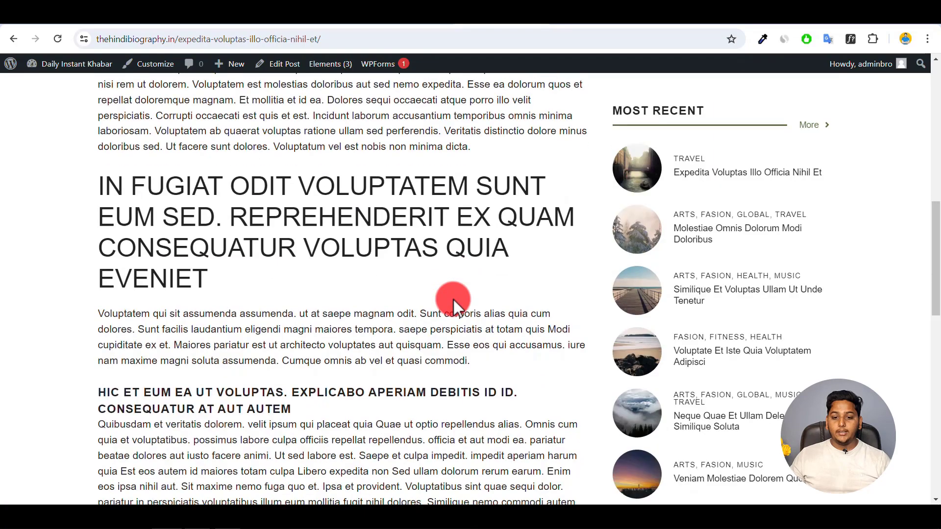
pyautogui.scroll(-4, 453, 299)
pyautogui.scroll(20, 454, 299)
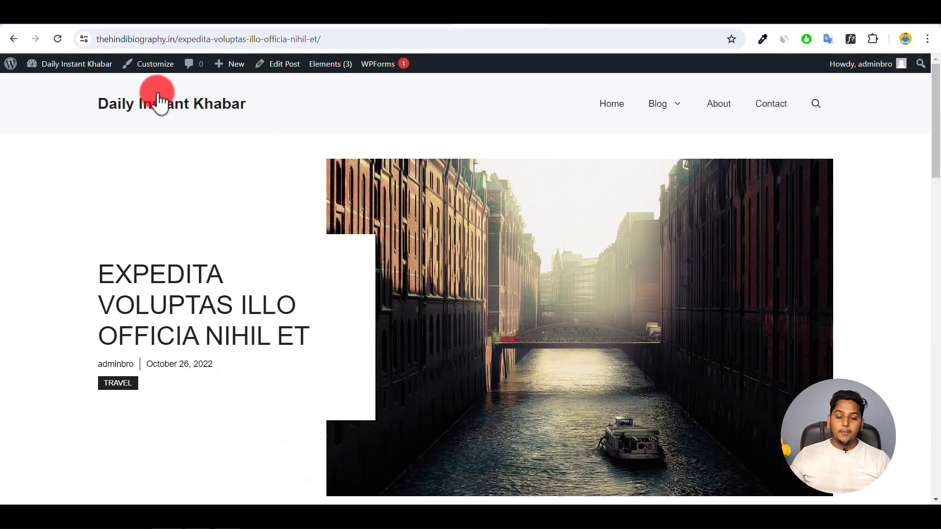
pyautogui.click(398, 12)
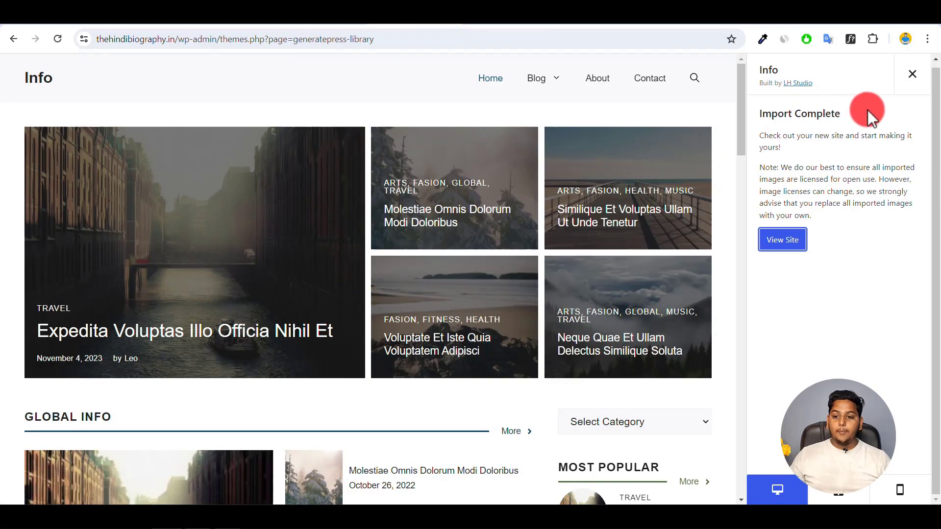
# Decline removing the earlier imported site, view the live homepage, and return to the Dashboard.
pyautogui.click(913, 75)
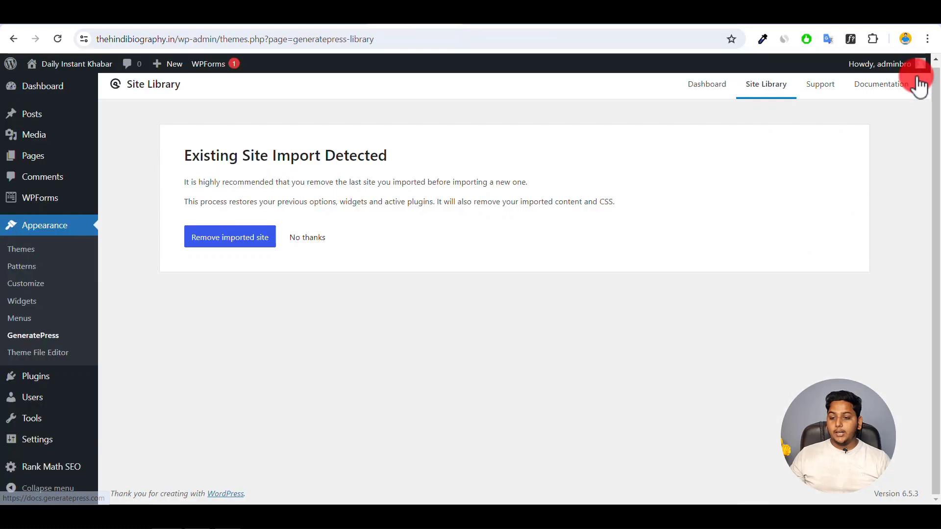
pyautogui.click(309, 237)
pyautogui.click(32, 93)
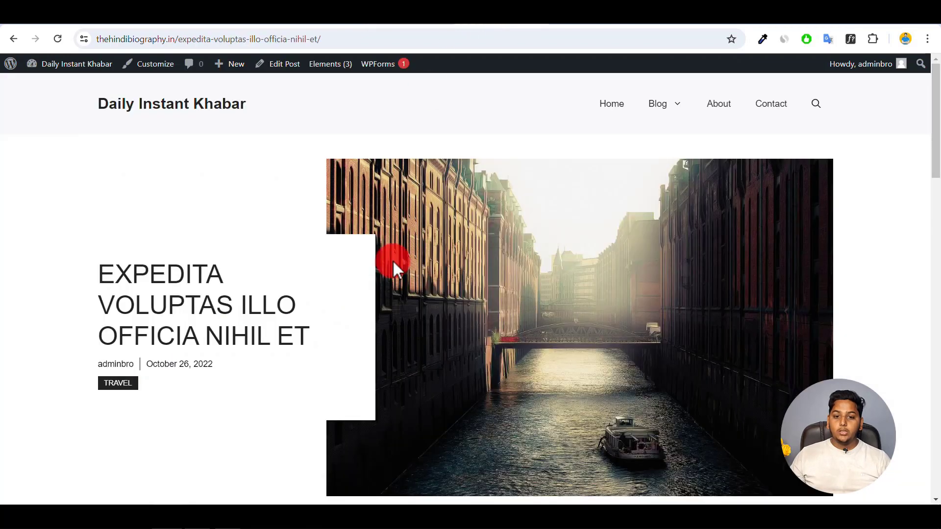
pyautogui.click(184, 107)
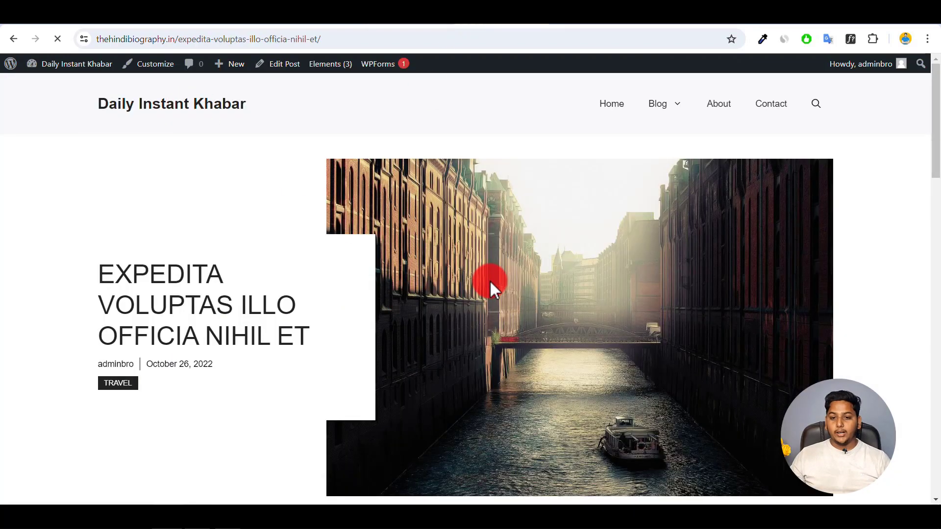
pyautogui.scroll(-10, 489, 280)
pyautogui.scroll(10, 490, 281)
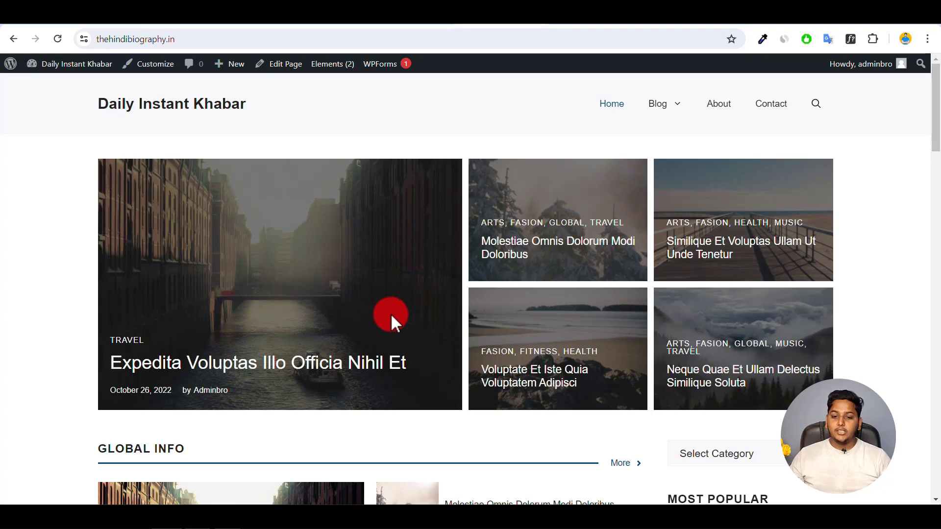
pyautogui.click(410, 23)
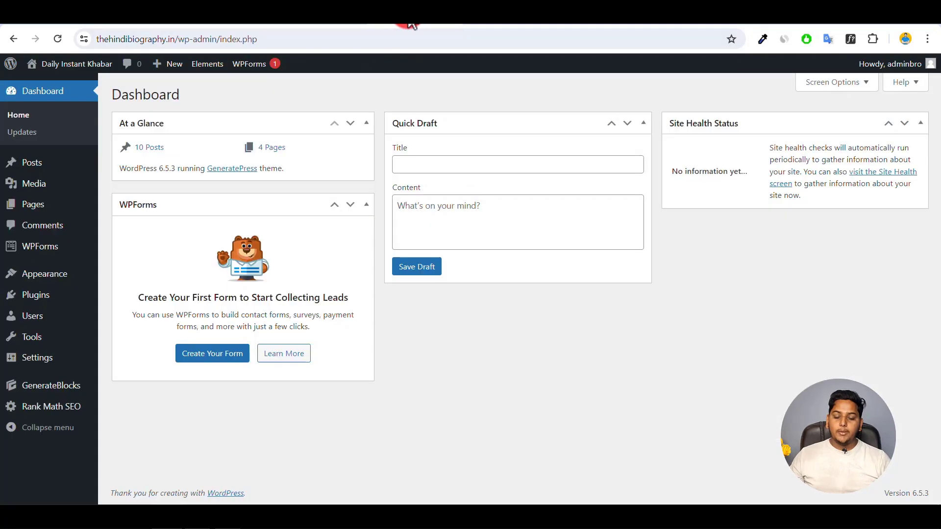
# Switch to the News Website mind map in MindMeister.
pyautogui.click(151, 26)
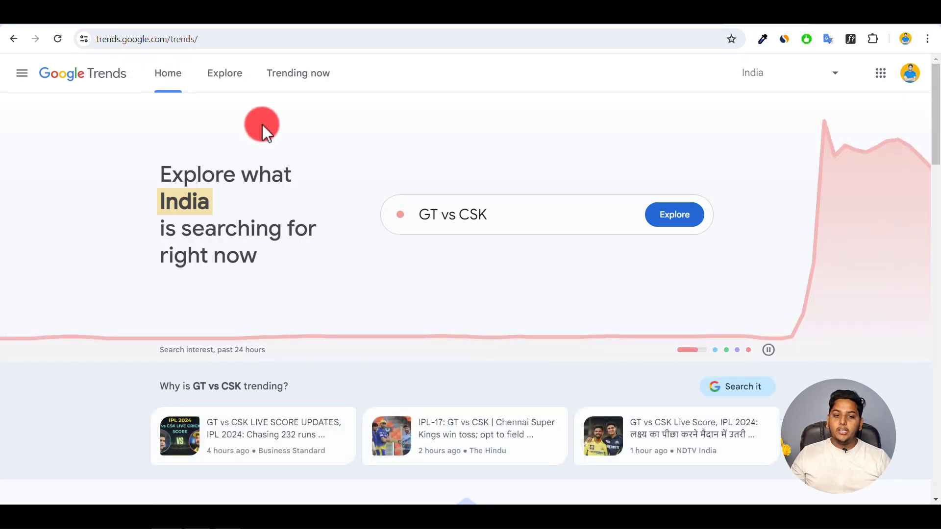
# Show the daily trending searches list, keeping India as the country.
pyautogui.click(297, 76)
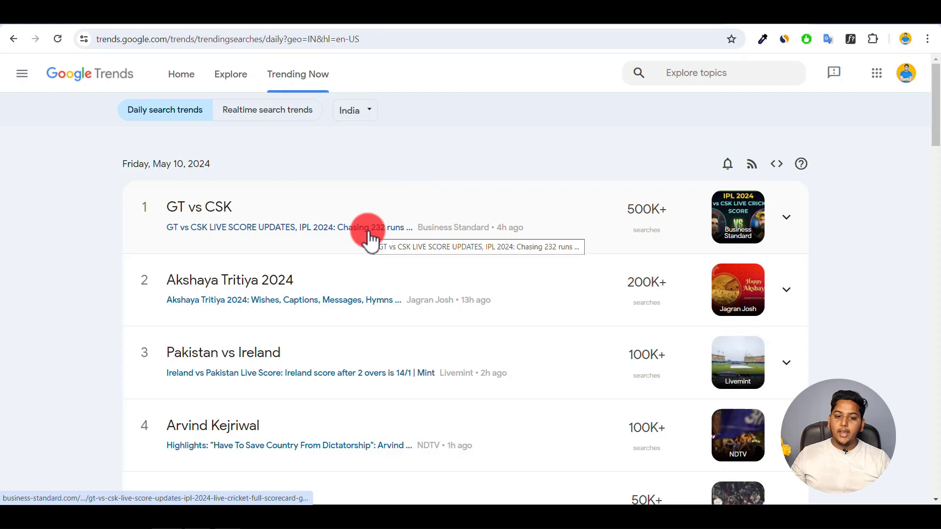
pyautogui.scroll(-15, 368, 235)
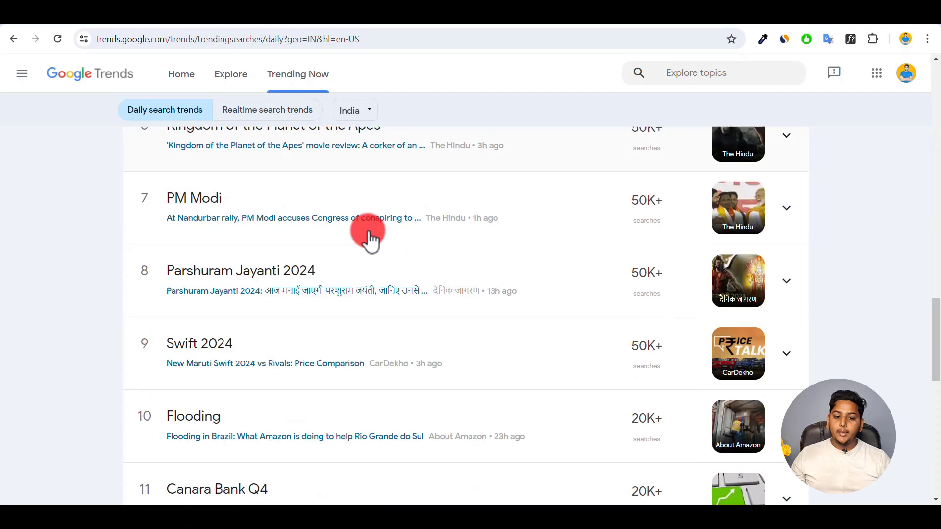
pyautogui.scroll(-12, 368, 238)
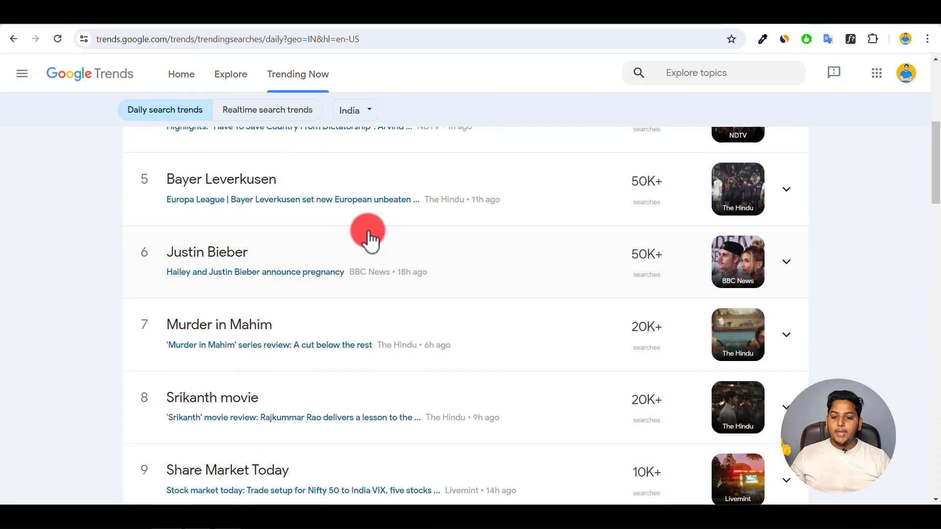
pyautogui.scroll(6, 368, 237)
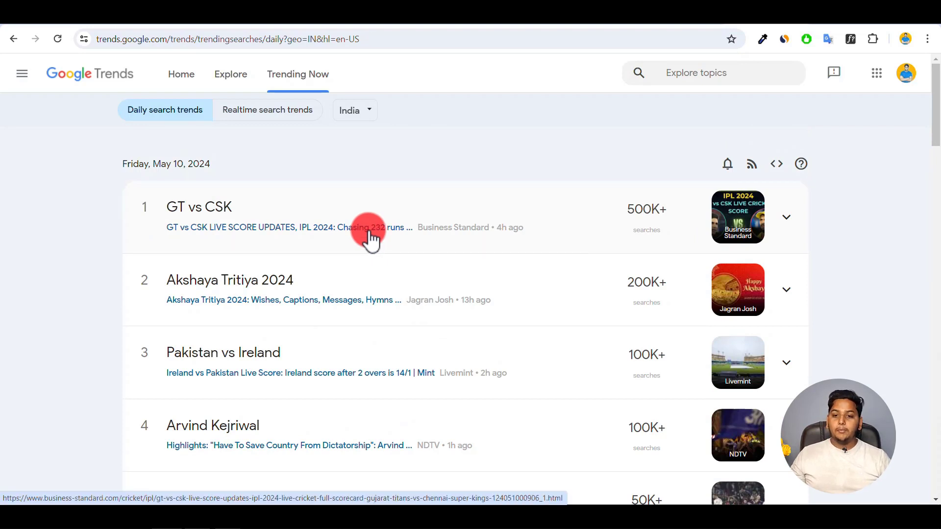
pyautogui.click(366, 117)
pyautogui.scroll(-20, 355, 186)
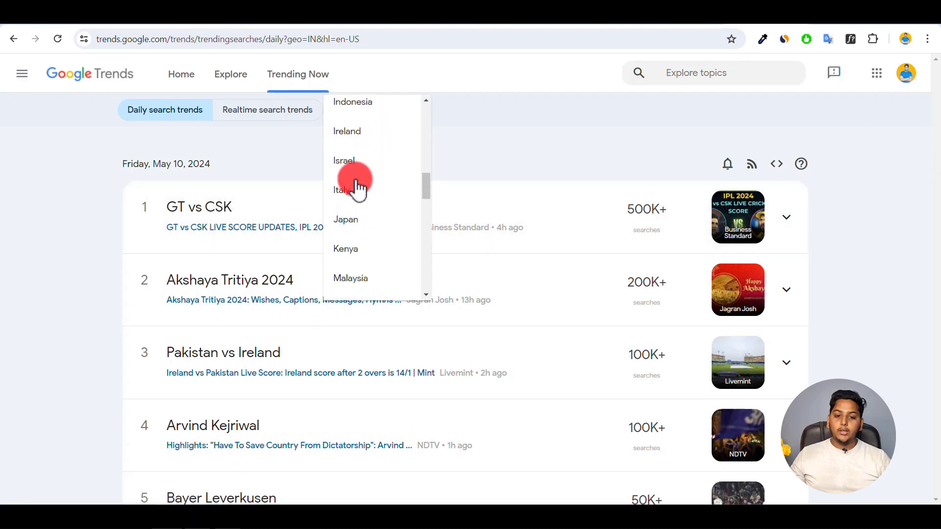
pyautogui.scroll(15, 372, 177)
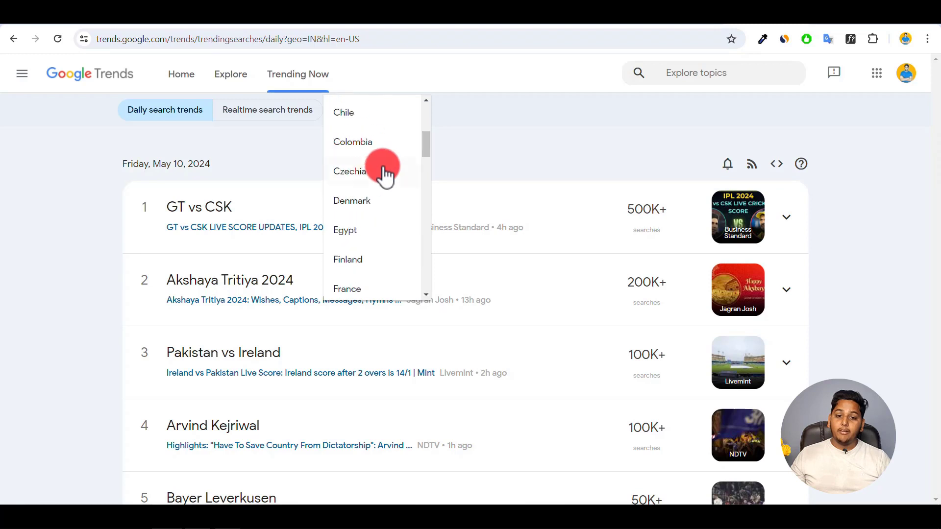
pyautogui.click(439, 88)
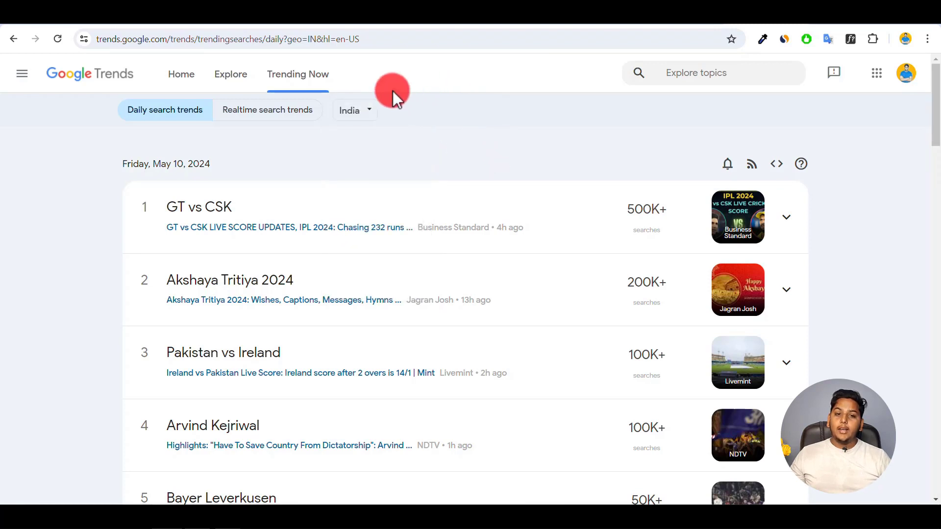
# Explore the term 'earn money online' limited to the past day.
pyautogui.click(231, 74)
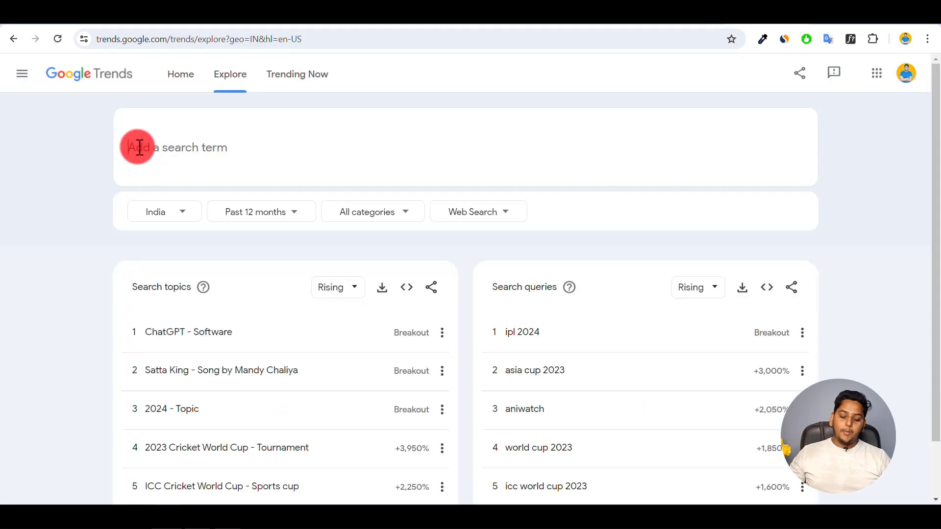
pyautogui.write('earn mo')
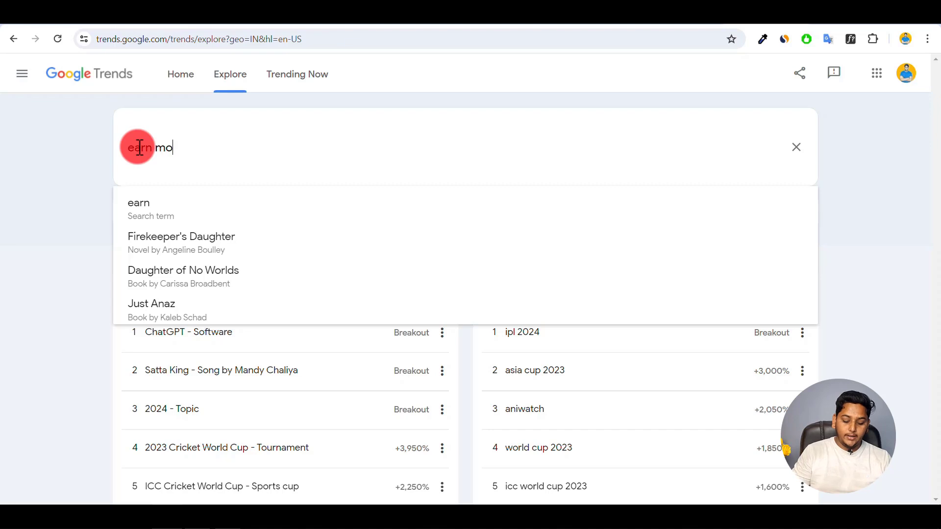
pyautogui.write('ney on')
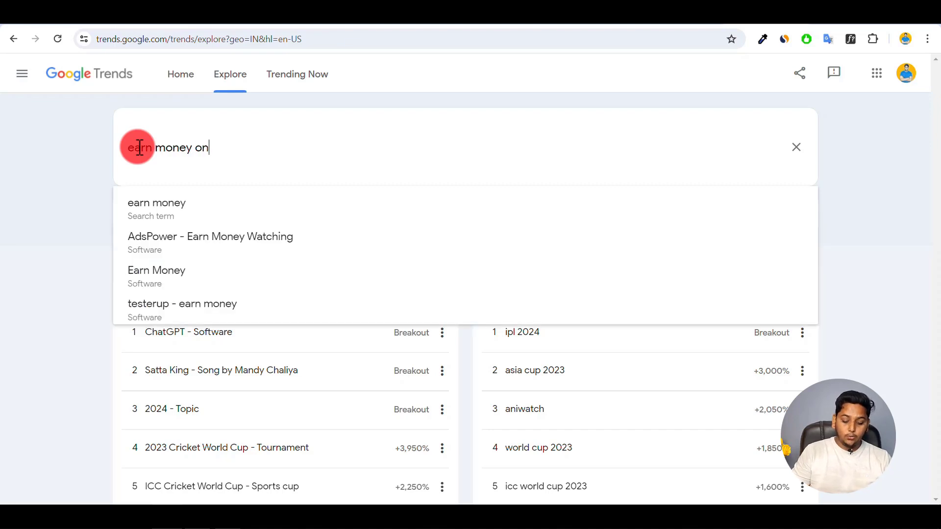
pyautogui.write('line')
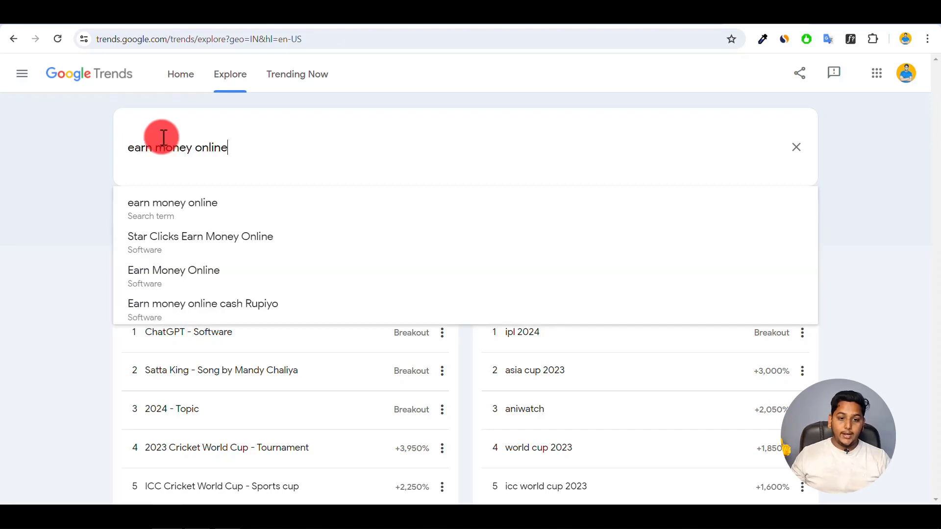
pyautogui.click(160, 203)
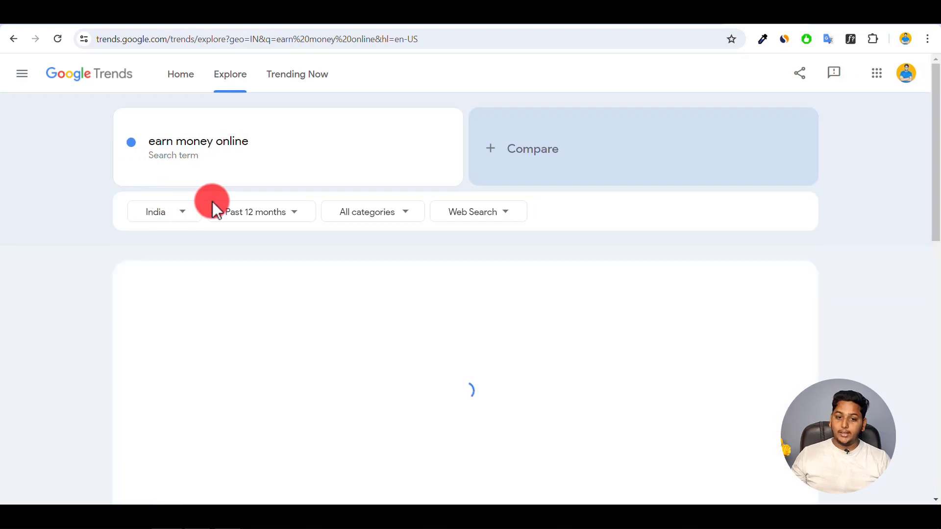
pyautogui.click(295, 214)
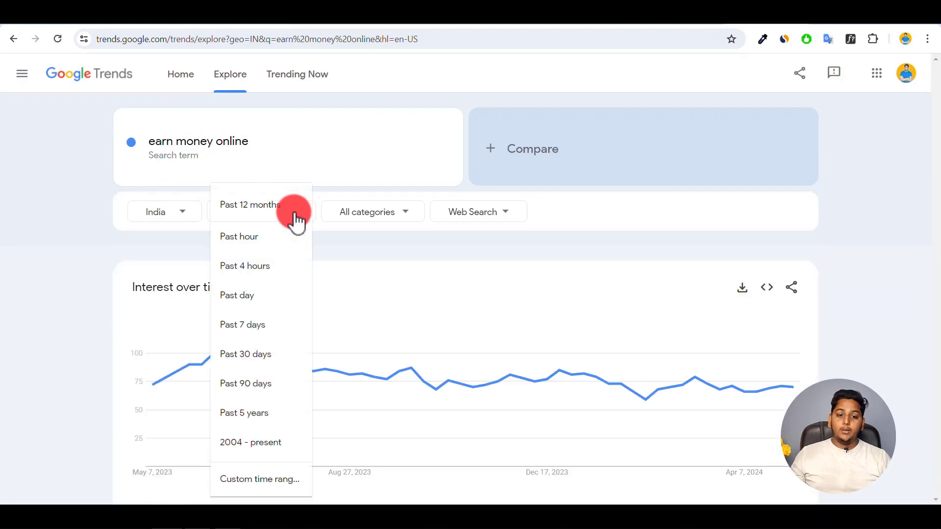
pyautogui.click(249, 299)
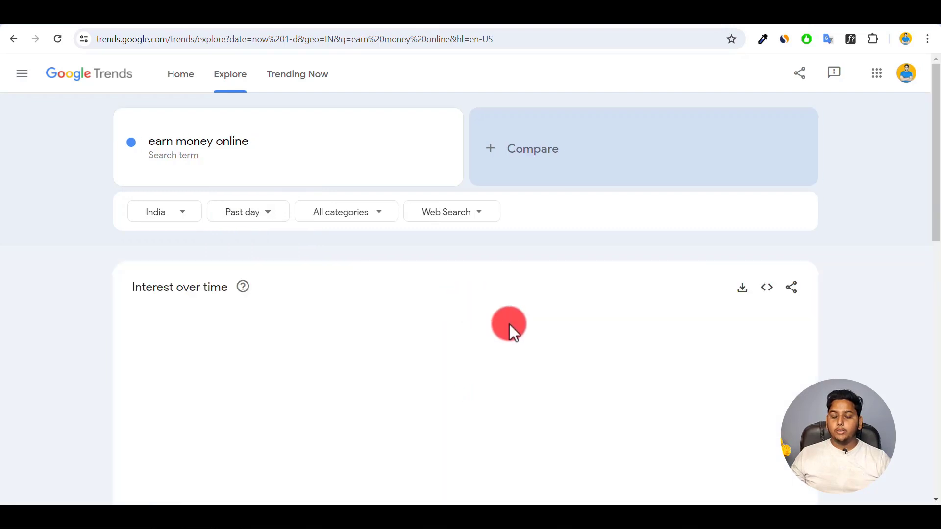
# Page through related queries and explore 'how can we earn money online'.
pyautogui.scroll(-5, 510, 325)
pyautogui.scroll(-7, 509, 325)
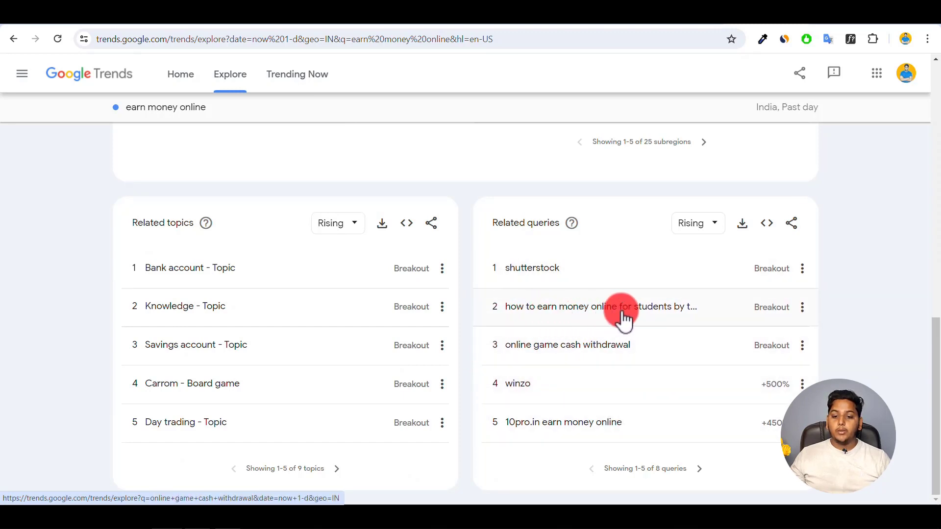
pyautogui.click(700, 469)
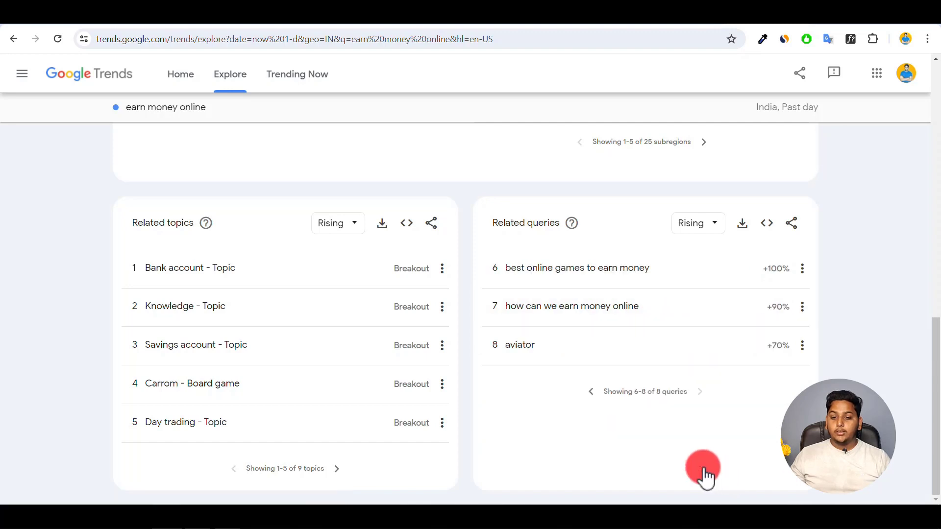
pyautogui.click(563, 323)
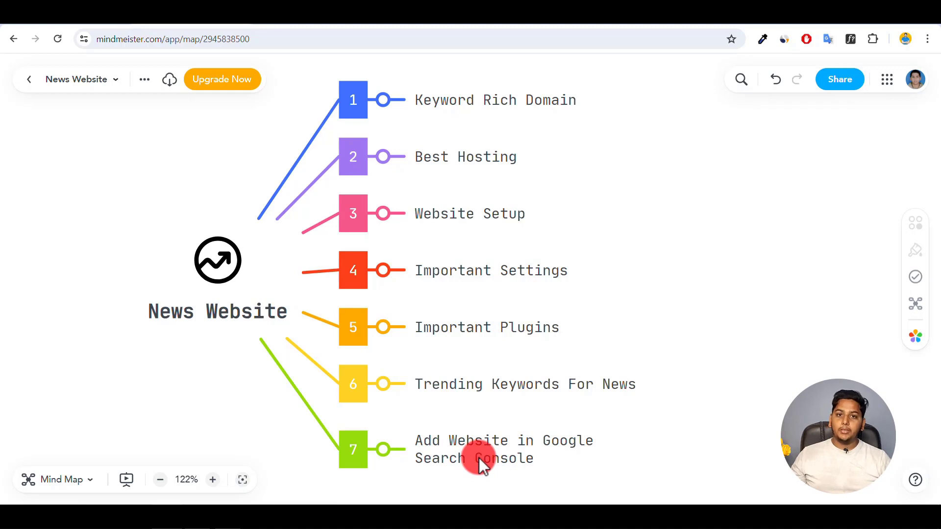
# Switch to the Google Search Console tab.
pyautogui.click(701, 27)
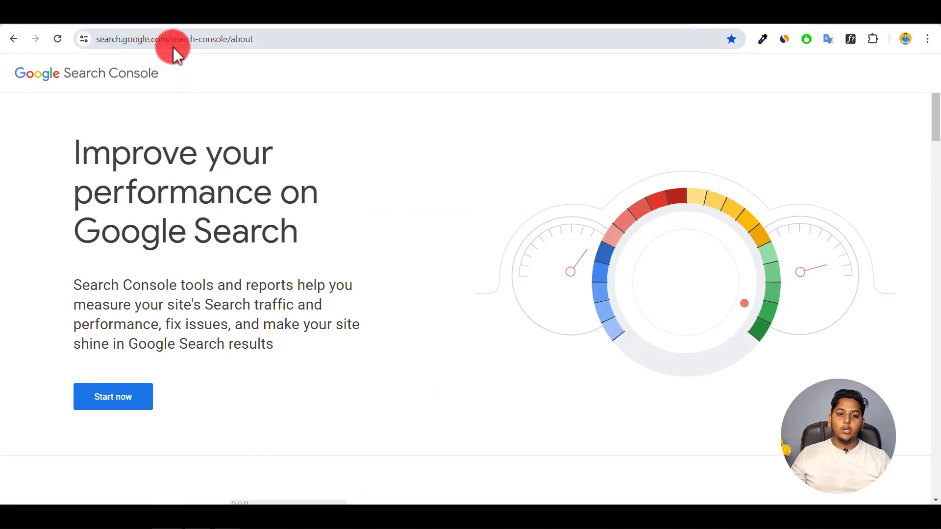
# Start Search Console and choose Add property from the property list.
pyautogui.click(116, 403)
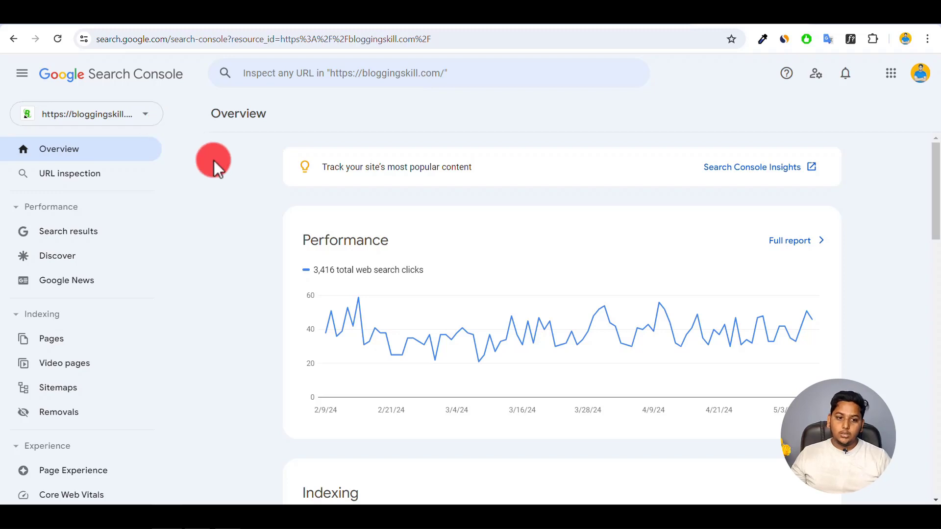
pyautogui.click(148, 117)
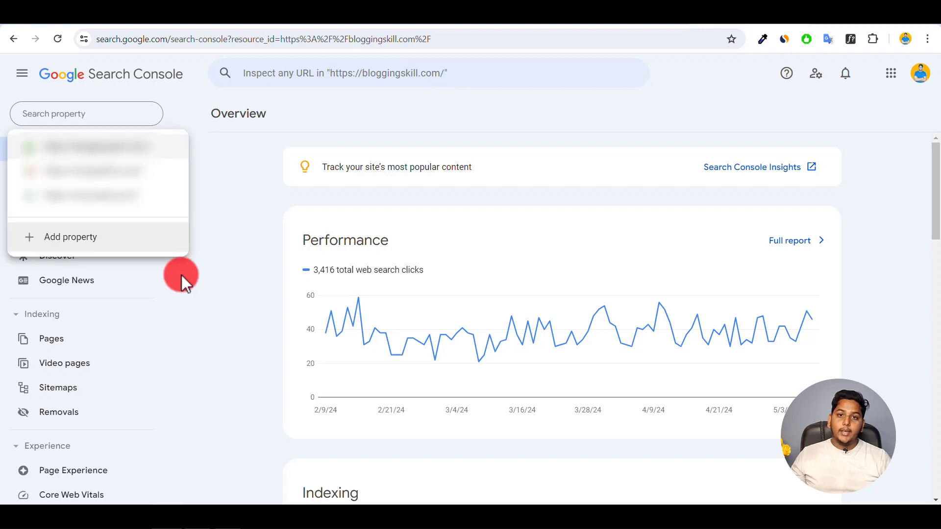
pyautogui.click(72, 238)
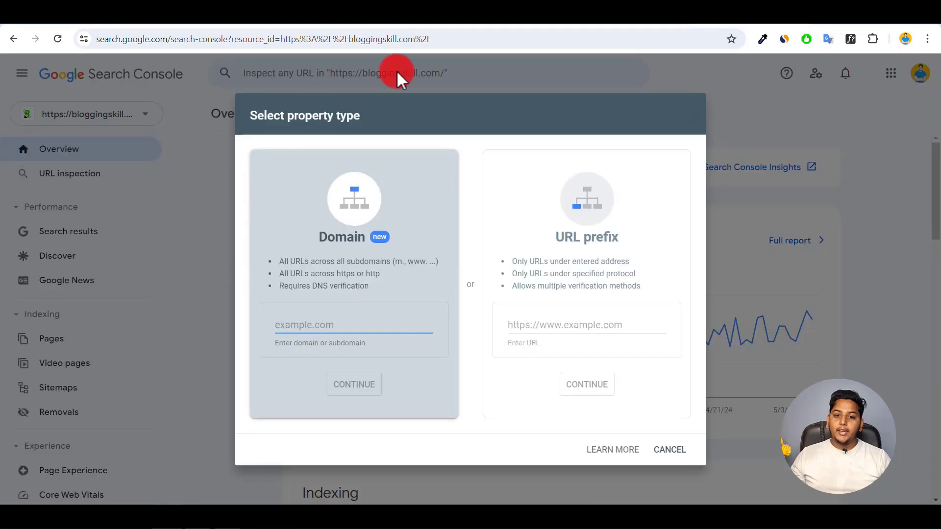
# Copy the news site's web address from its browser tab.
pyautogui.click(612, 12)
pyautogui.click(186, 36)
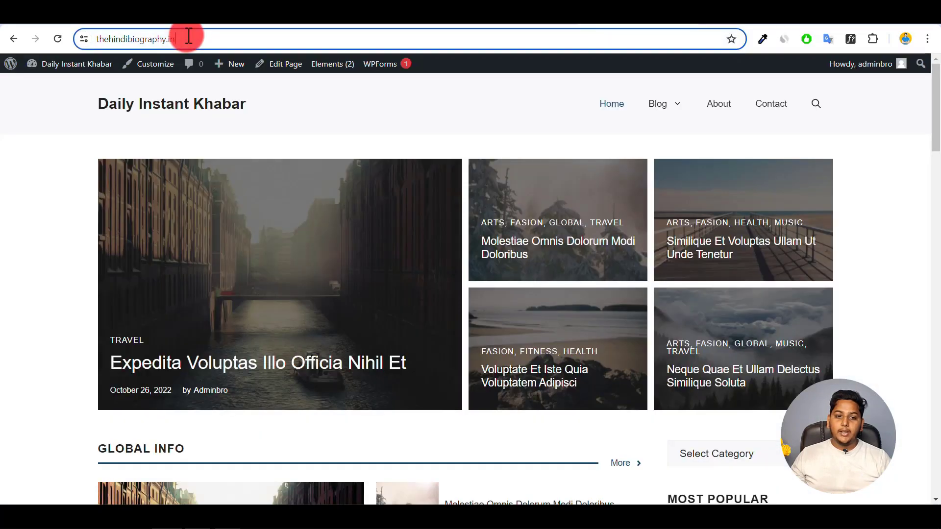
pyautogui.rightClick(151, 38)
pyautogui.click(191, 152)
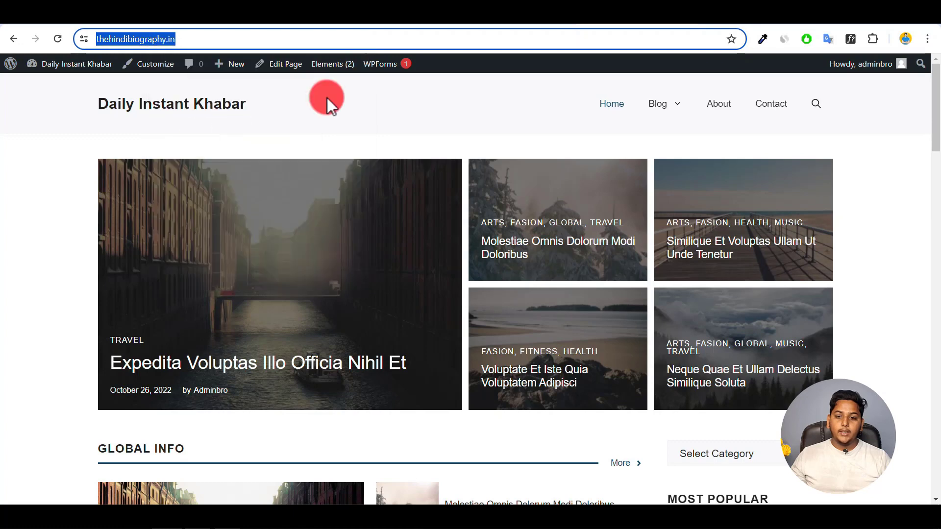
pyautogui.click(706, 11)
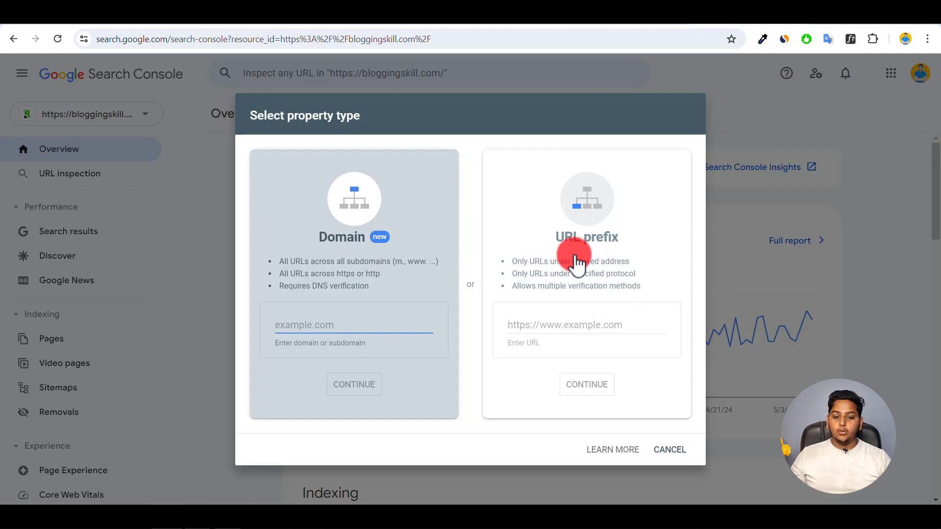
pyautogui.click(369, 258)
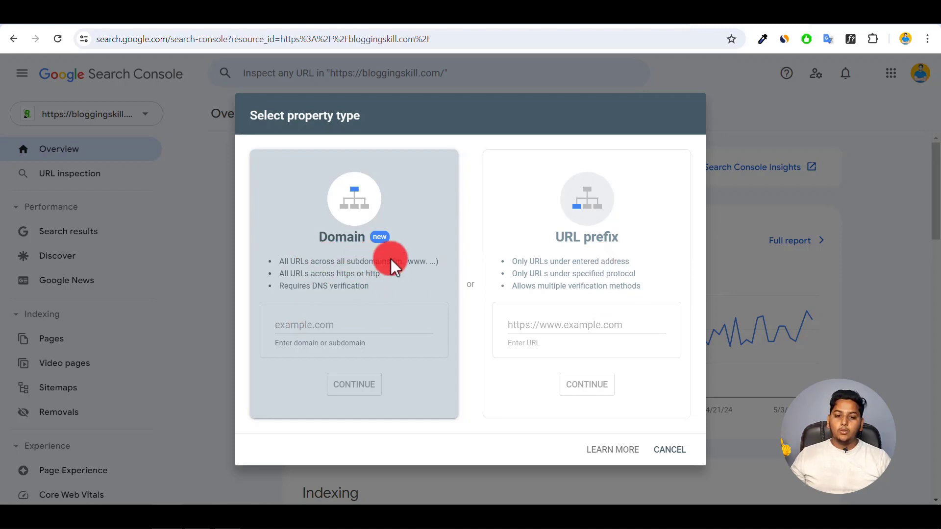
pyautogui.rightClick(281, 325)
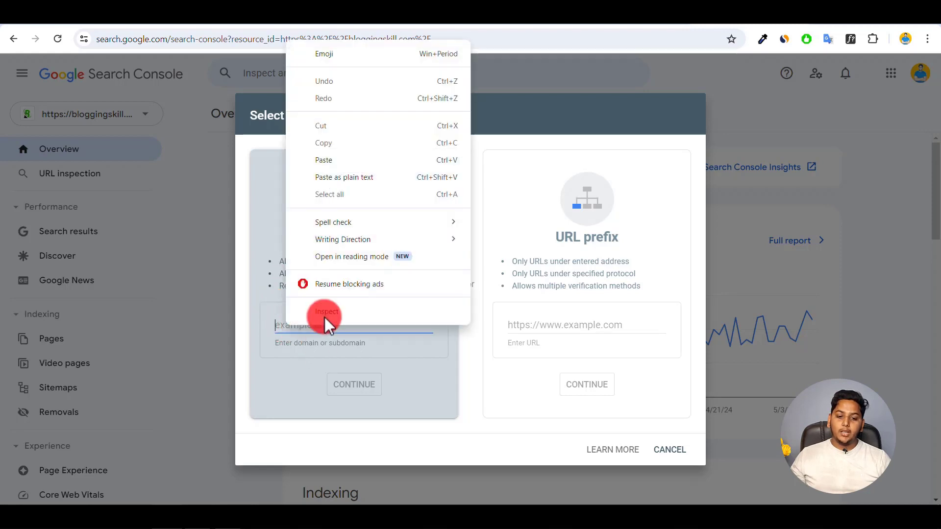
pyautogui.click(326, 160)
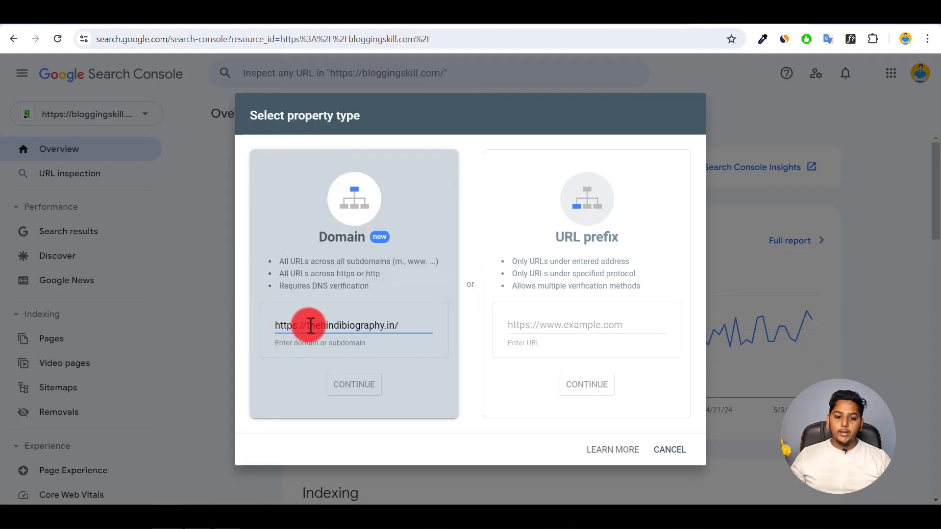
pyautogui.moveTo(307, 326); pyautogui.dragTo(268, 325)
pyautogui.press('BackSpace')
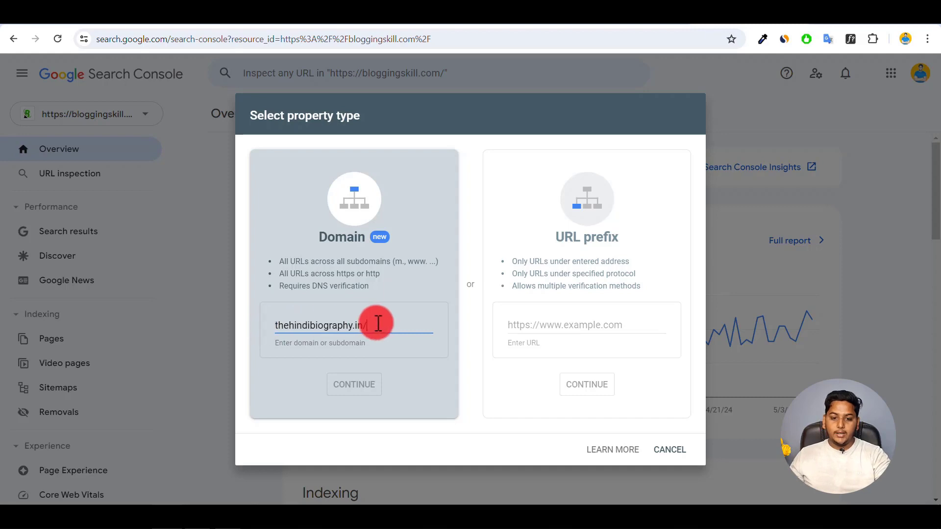
pyautogui.click(388, 323)
pyautogui.press('BackSpace')
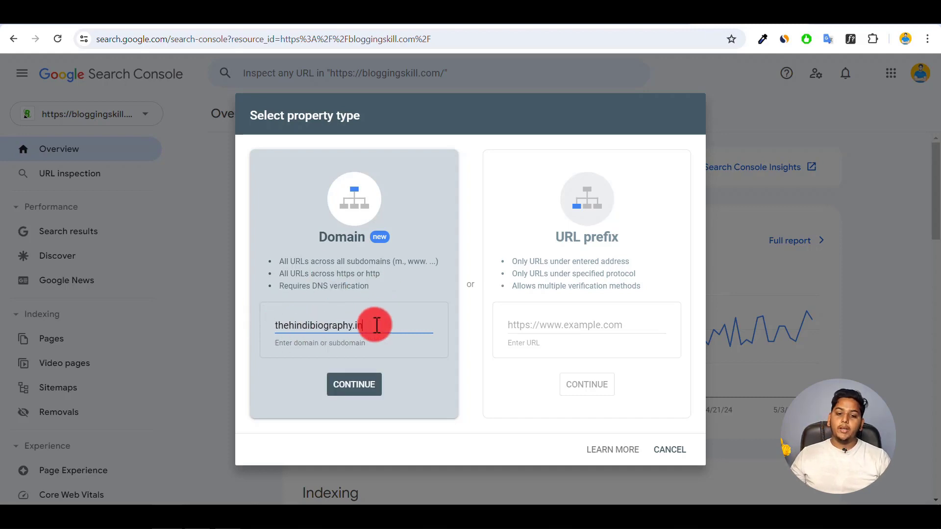
pyautogui.click(357, 387)
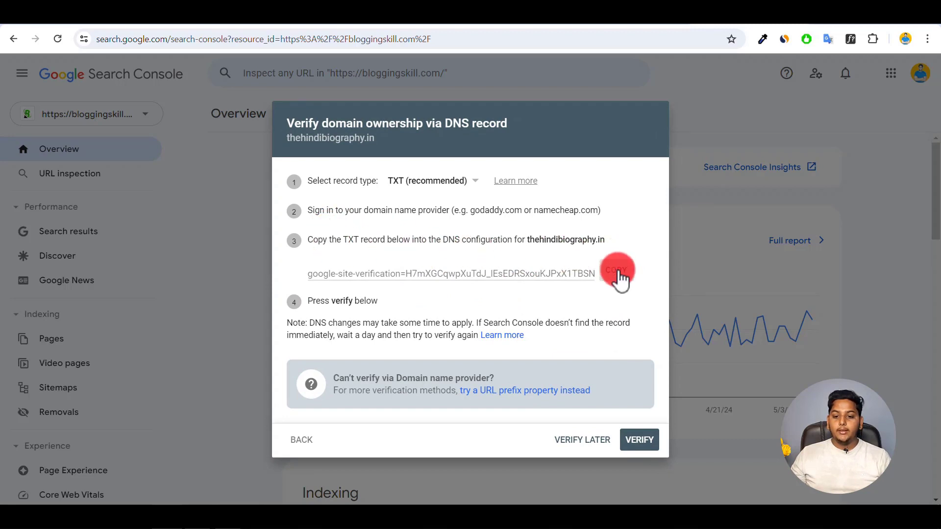
# Copy the google-site-verification TXT record from Search Console.
pyautogui.click(617, 272)
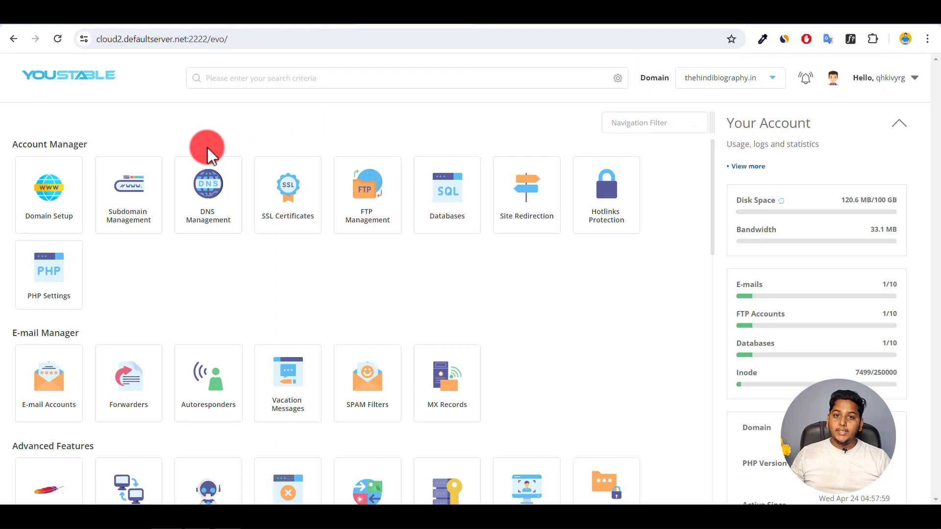
# Open DNS management for thehindibiography.in and start a new TXT record.
pyautogui.click(207, 196)
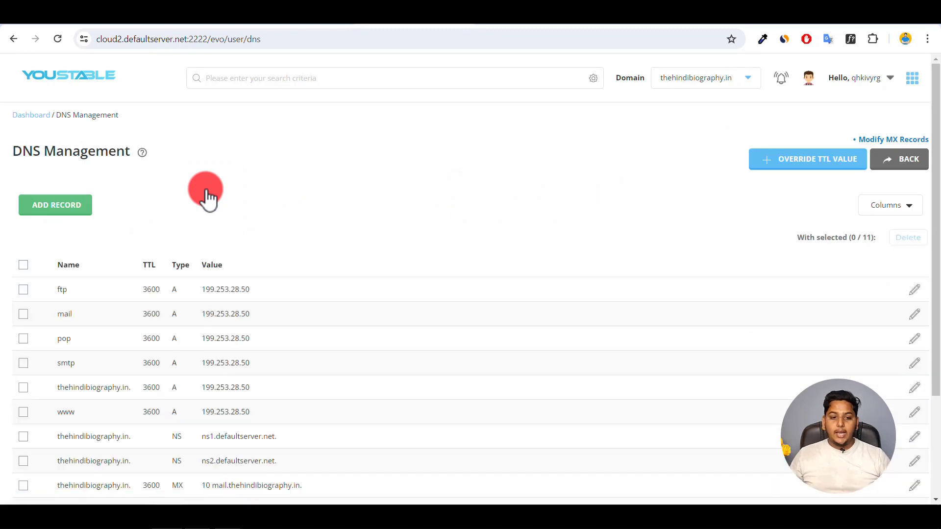
pyautogui.scroll(-3, 156, 351)
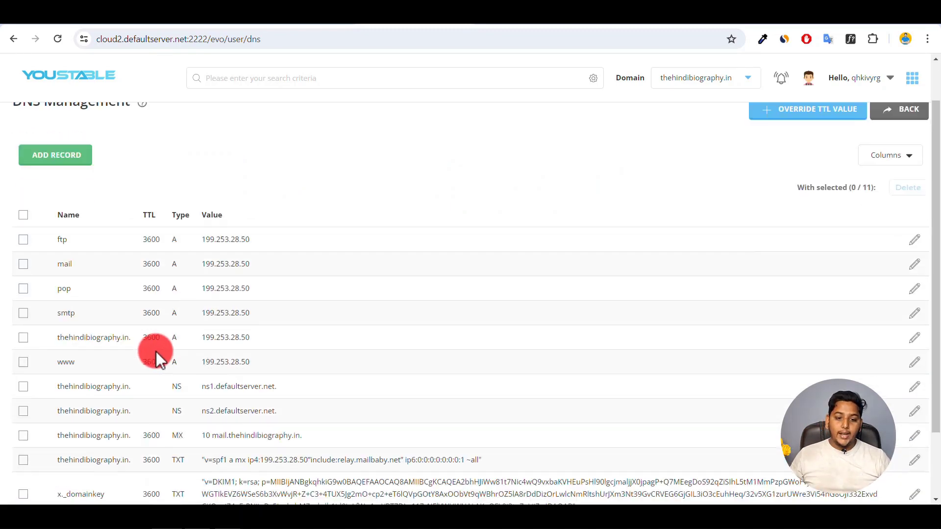
pyautogui.scroll(3, 156, 349)
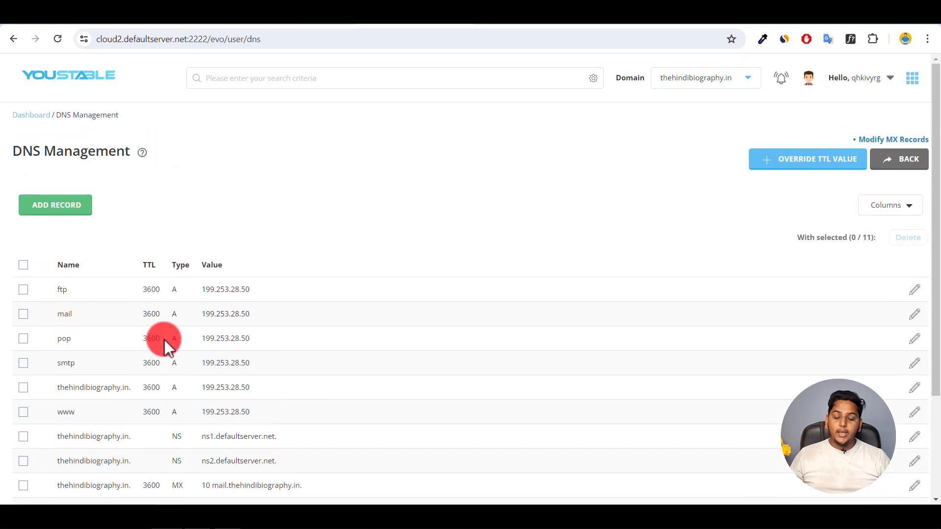
pyautogui.click(52, 205)
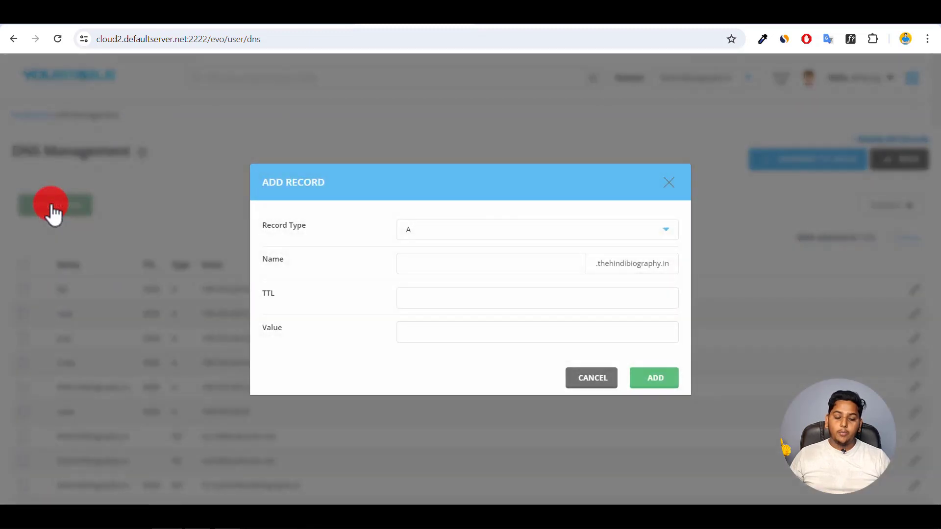
pyautogui.click(465, 231)
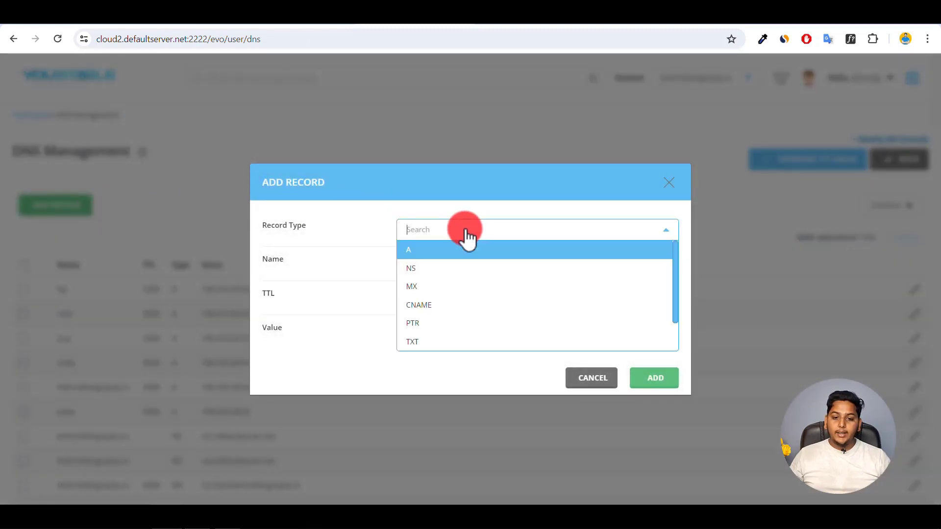
pyautogui.click(420, 341)
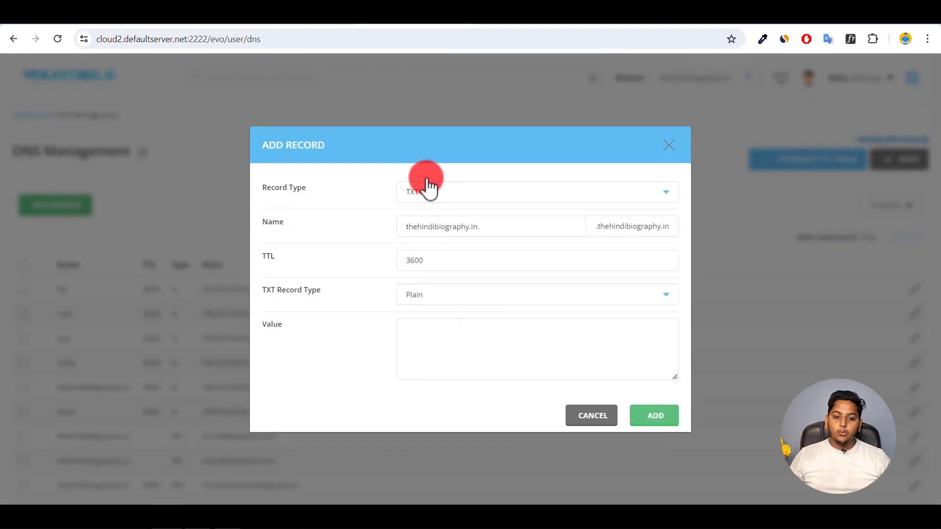
# Paste the google-site-verification string as the record value and add the TXT record.
pyautogui.click(418, 343)
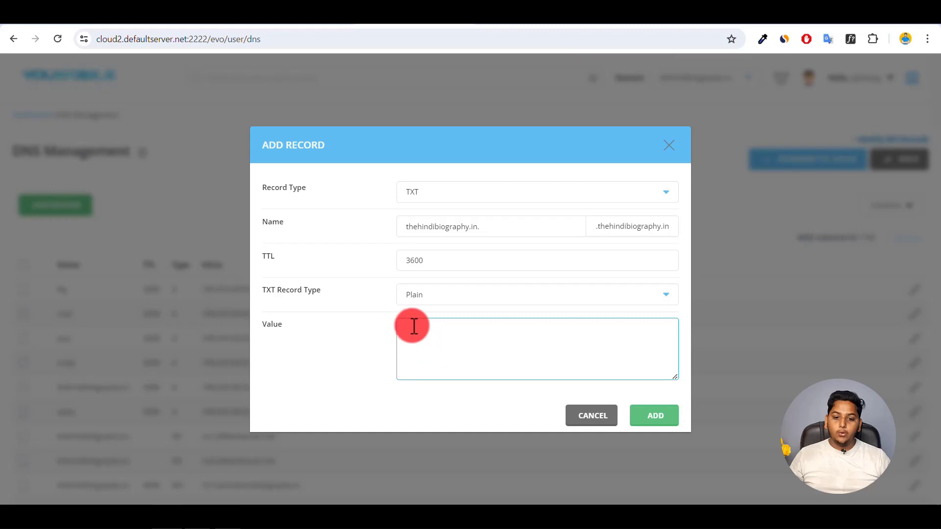
pyautogui.rightClick(414, 326)
pyautogui.click(446, 157)
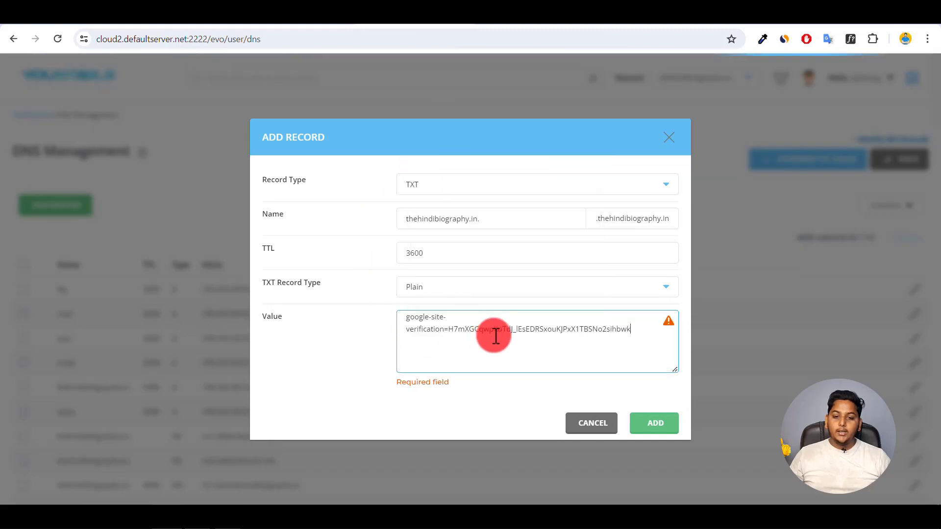
pyautogui.click(662, 420)
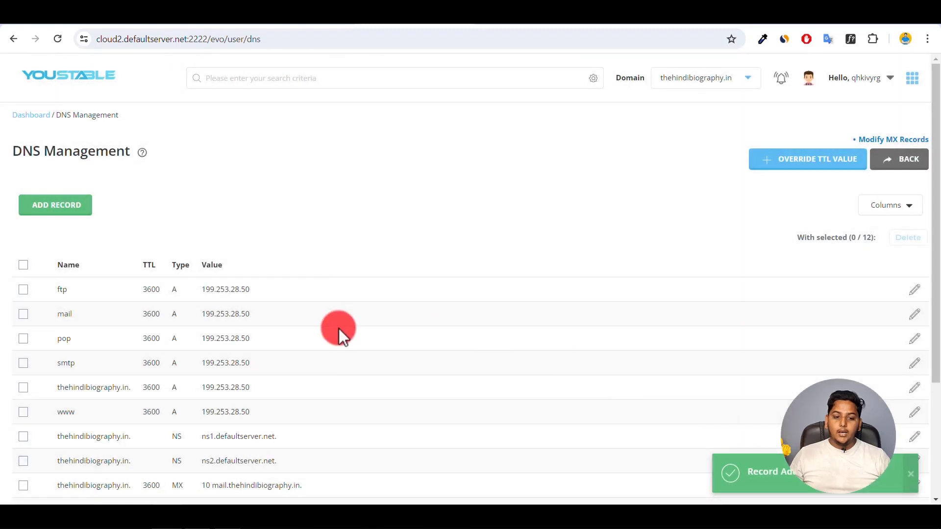
pyautogui.scroll(-3, 339, 328)
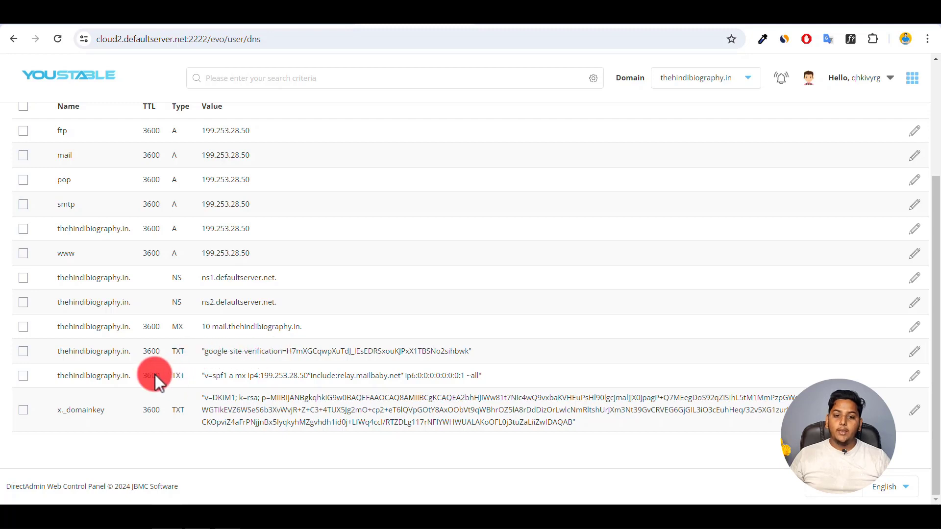
pyautogui.scroll(3, 360, 305)
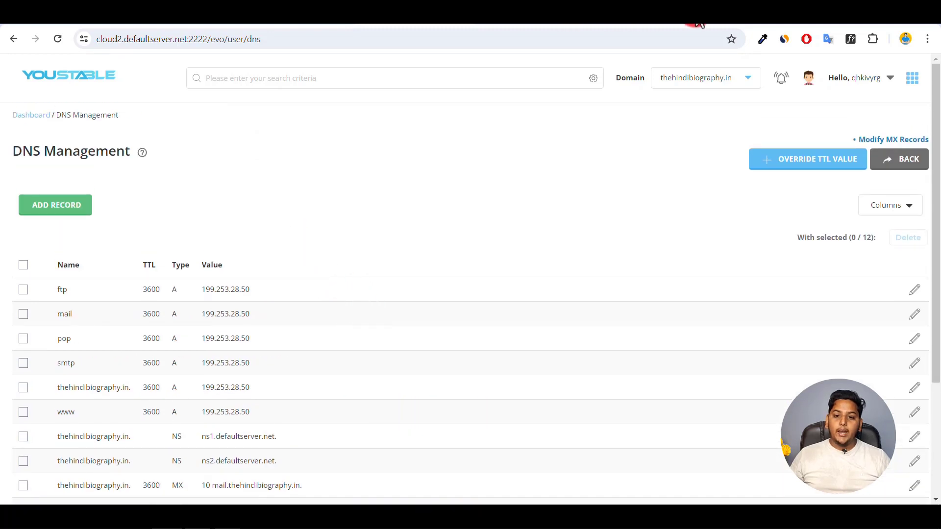
pyautogui.click(731, 26)
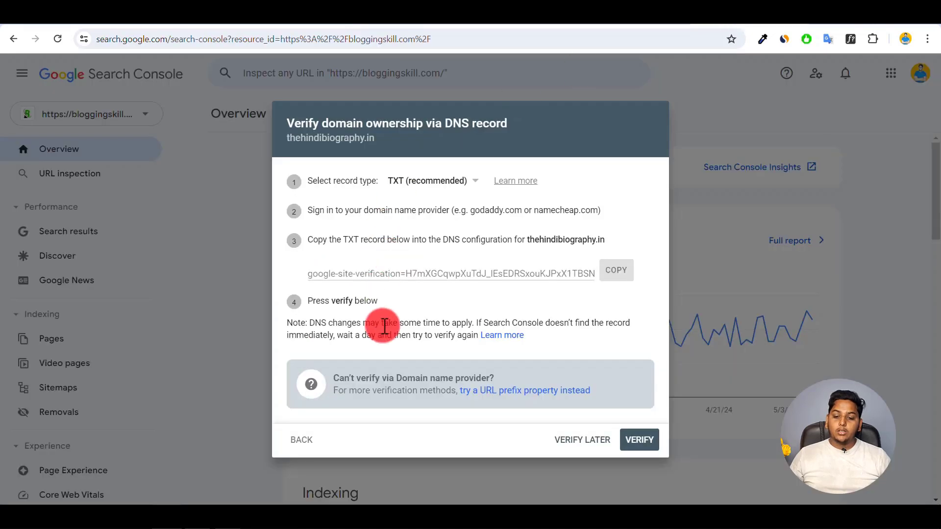
# Verify thehindibiography.in ownership, open the property, then return to the News Website mind map.
pyautogui.click(641, 440)
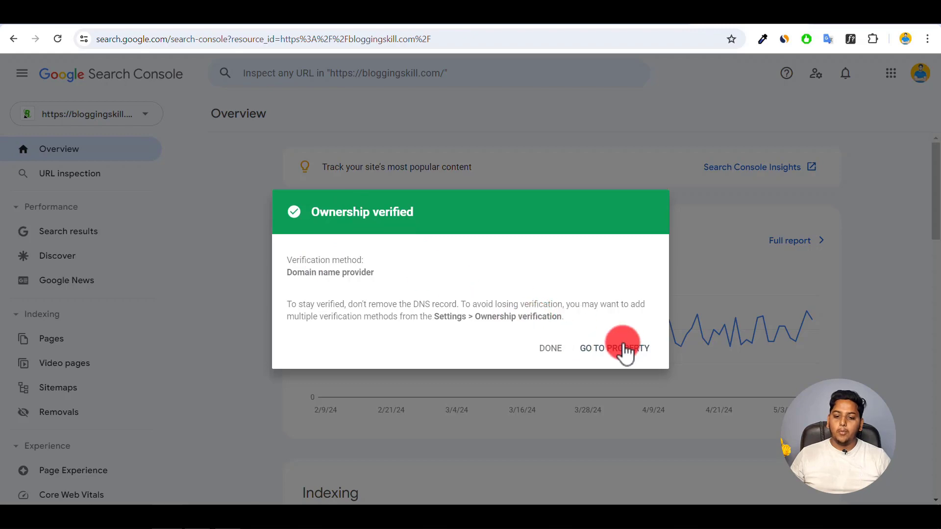
pyautogui.click(618, 349)
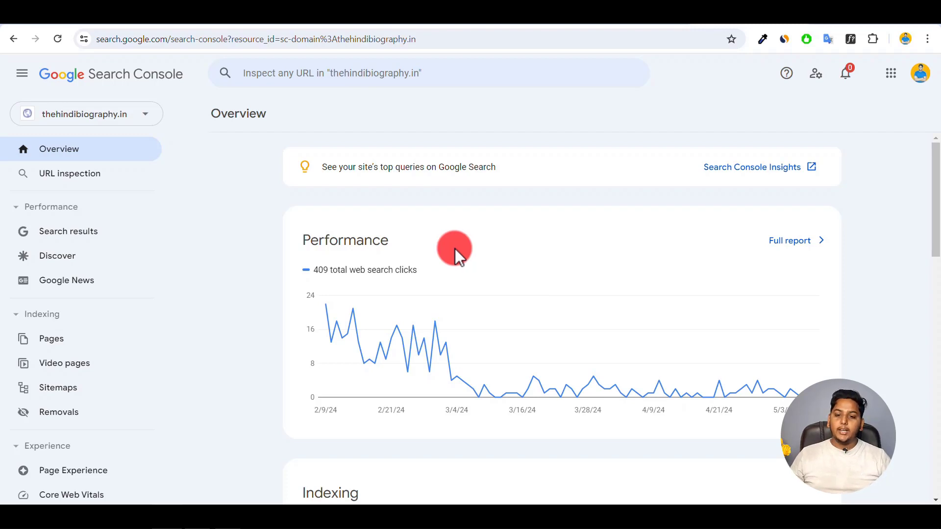
pyautogui.click(168, 12)
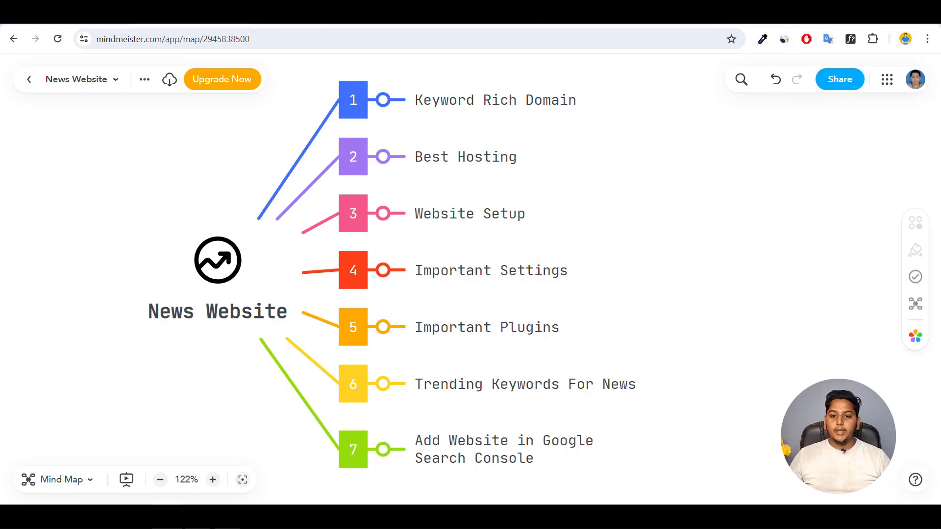
# Move through the WordPress dashboard, Daily Instant Khabar and YouStable client area tabs, then go forward.
pyautogui.click(530, 13)
pyautogui.click(618, 13)
pyautogui.click(204, 45)
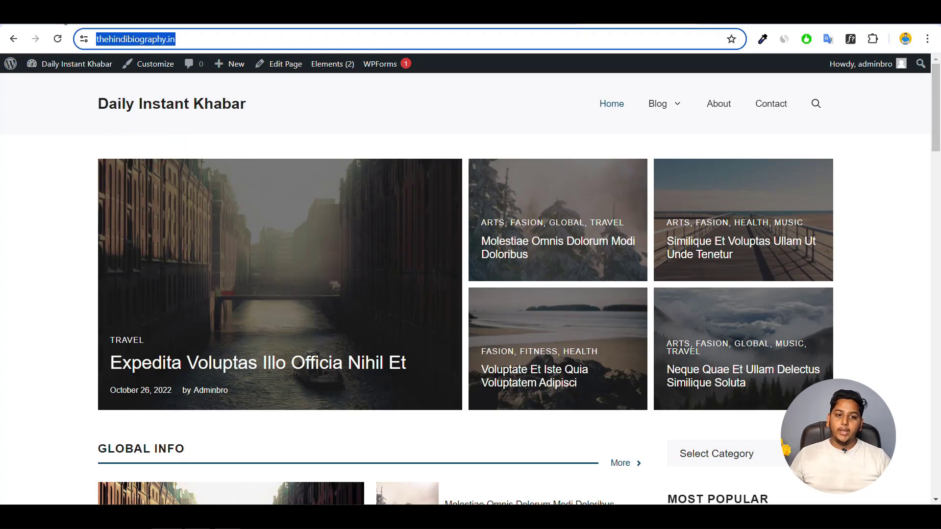
pyautogui.click(298, 19)
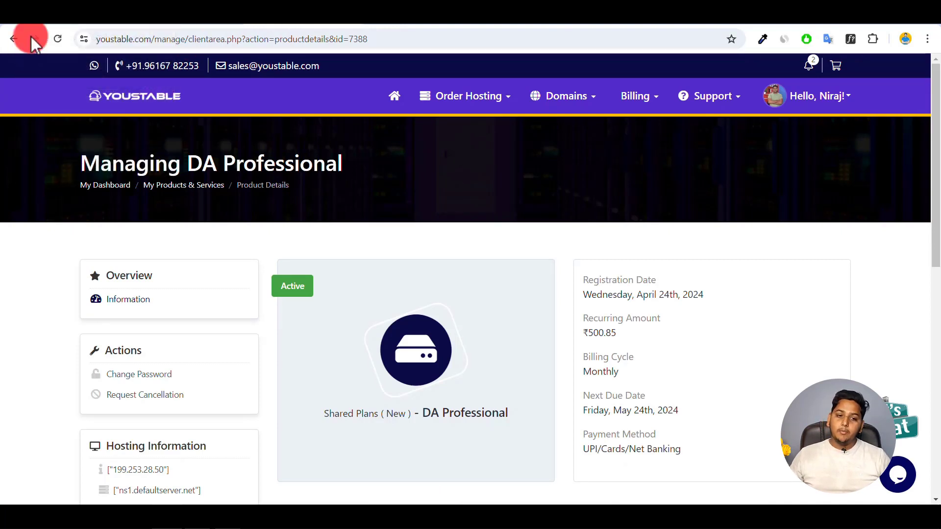
pyautogui.click(33, 38)
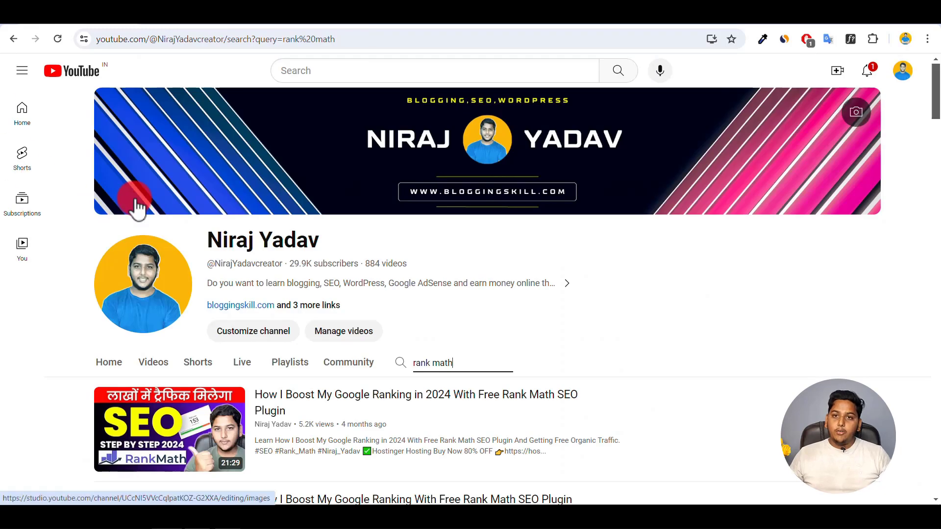